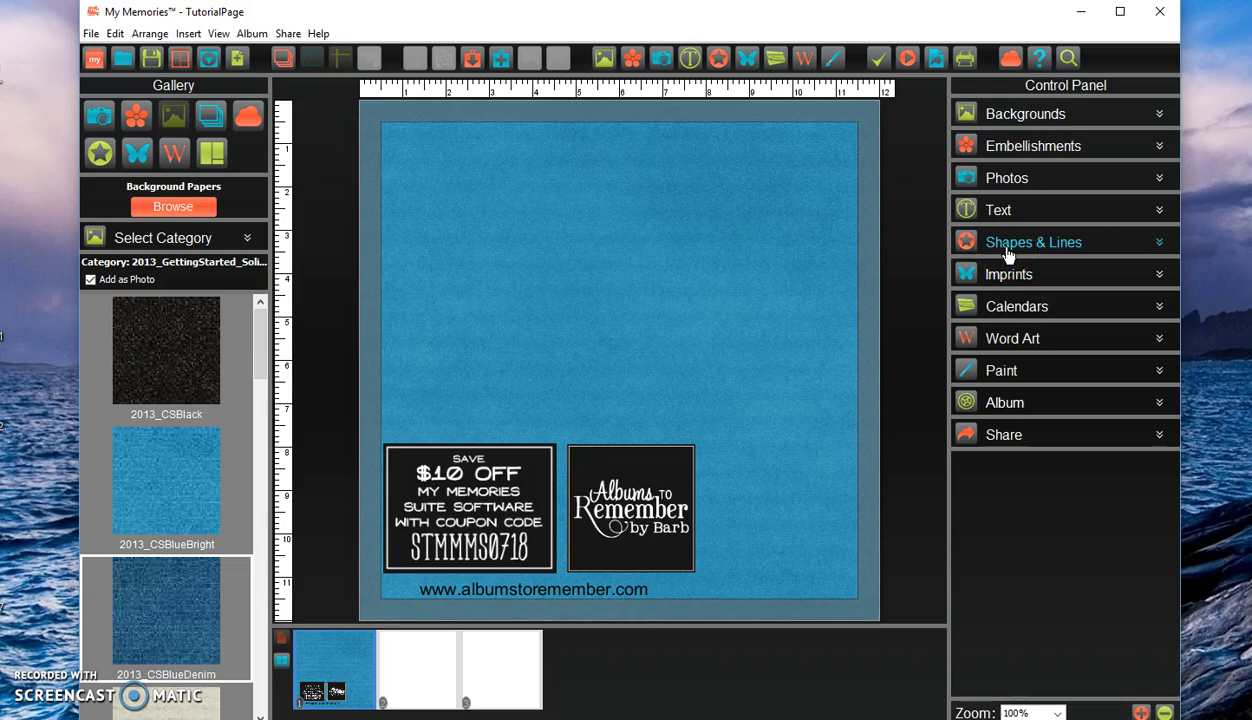
Add an empty photo box to the page and move it to the upper part of the page.
click(1000, 150)
click(1007, 192)
click(1001, 211)
click(1010, 182)
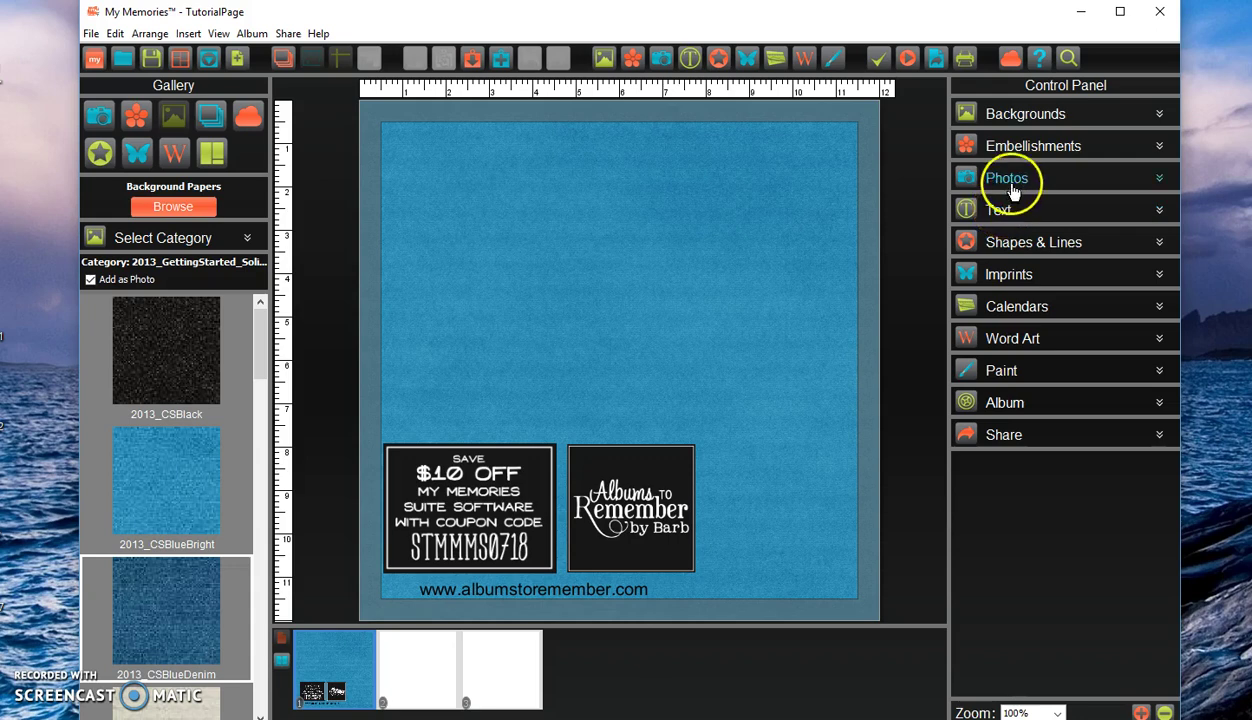
click(1010, 182)
click(993, 222)
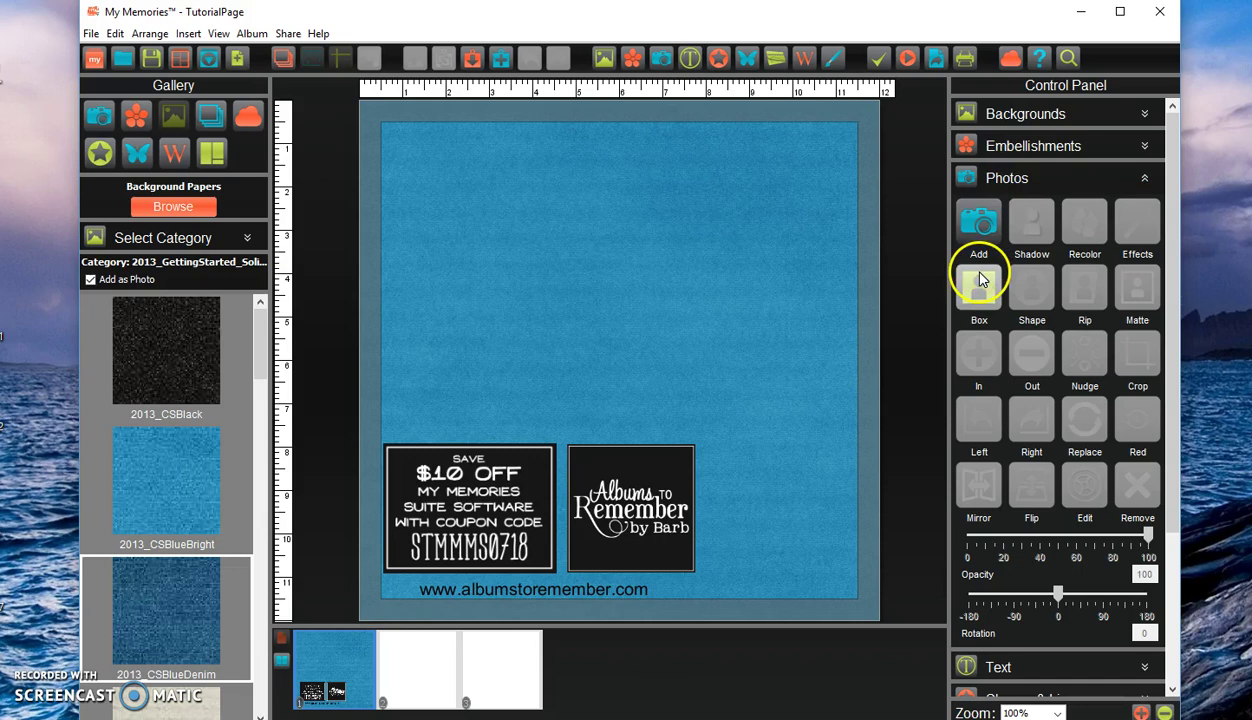
drag(693, 347, 694, 238)
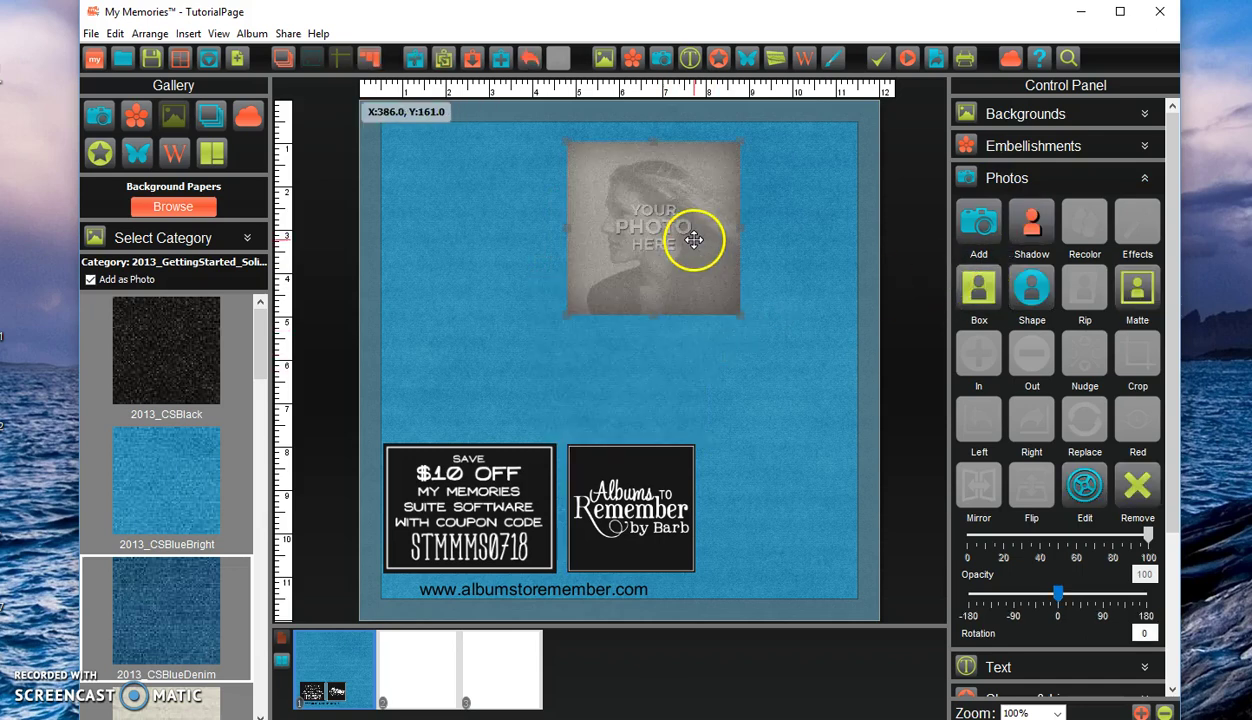
Fill the photo box with the picture 20150312_190758_resized.jpg and move it toward the page's centre.
double_click(686, 232)
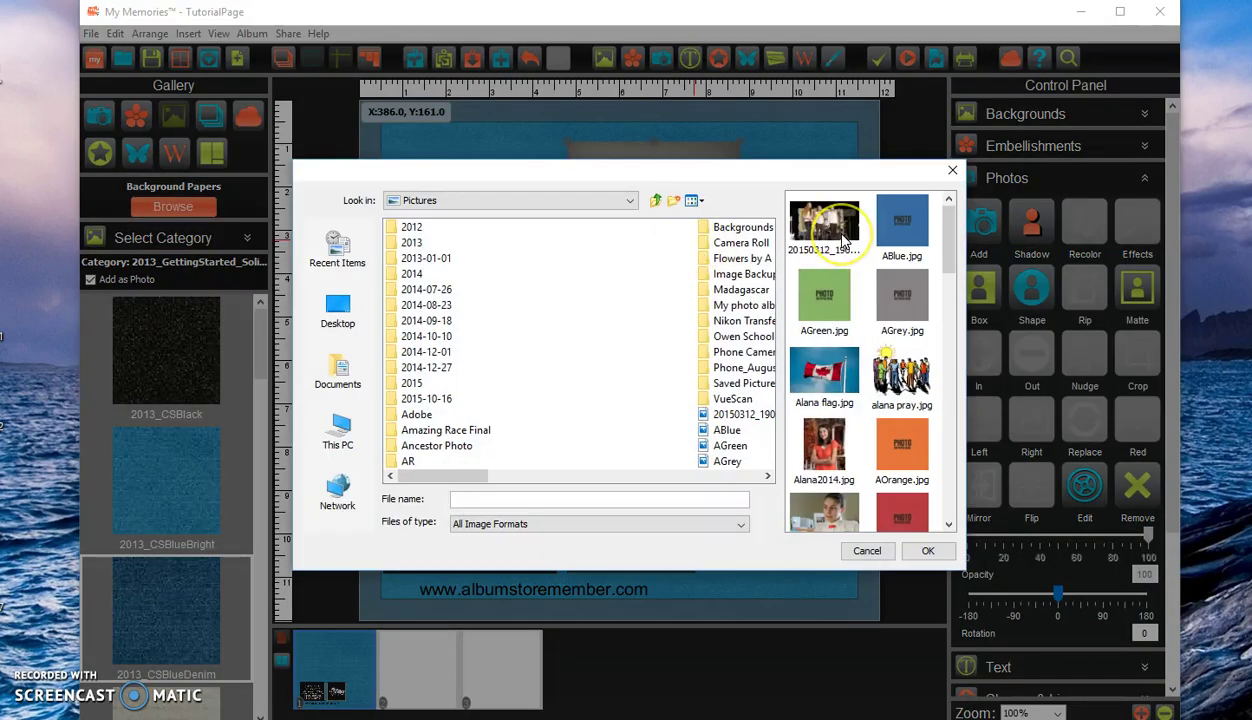
click(840, 240)
click(924, 550)
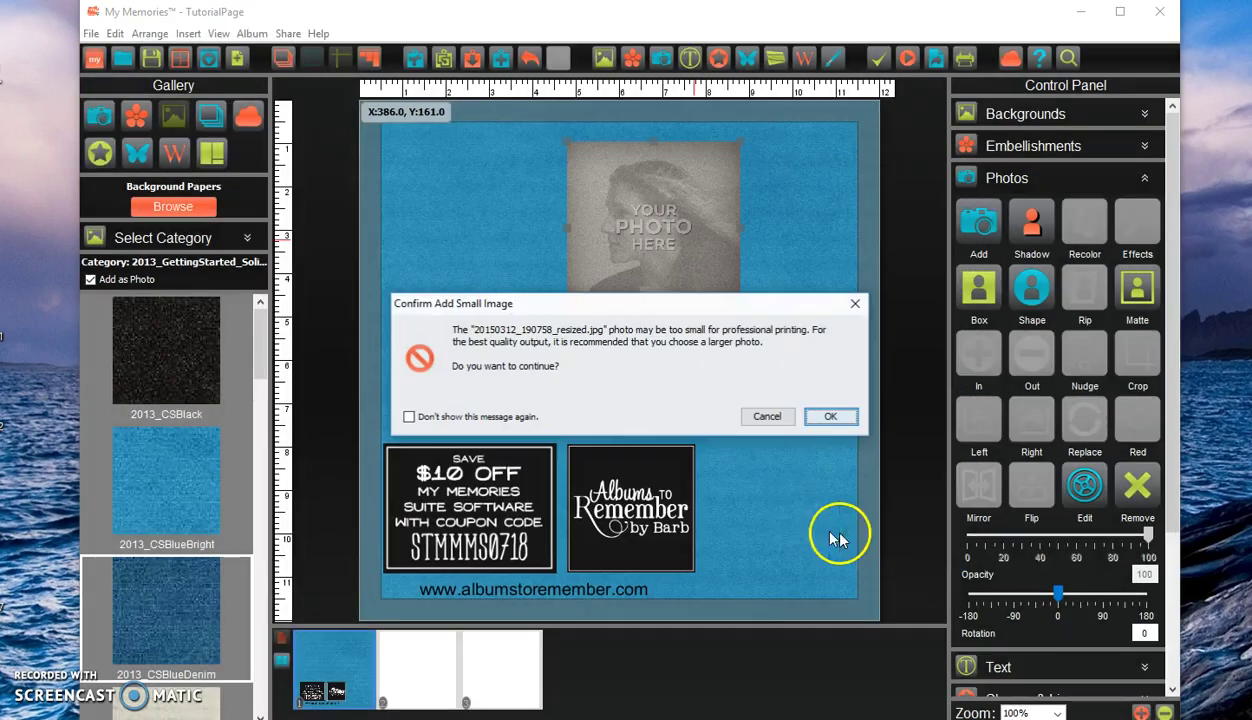
click(826, 417)
click(784, 500)
drag(685, 250, 656, 305)
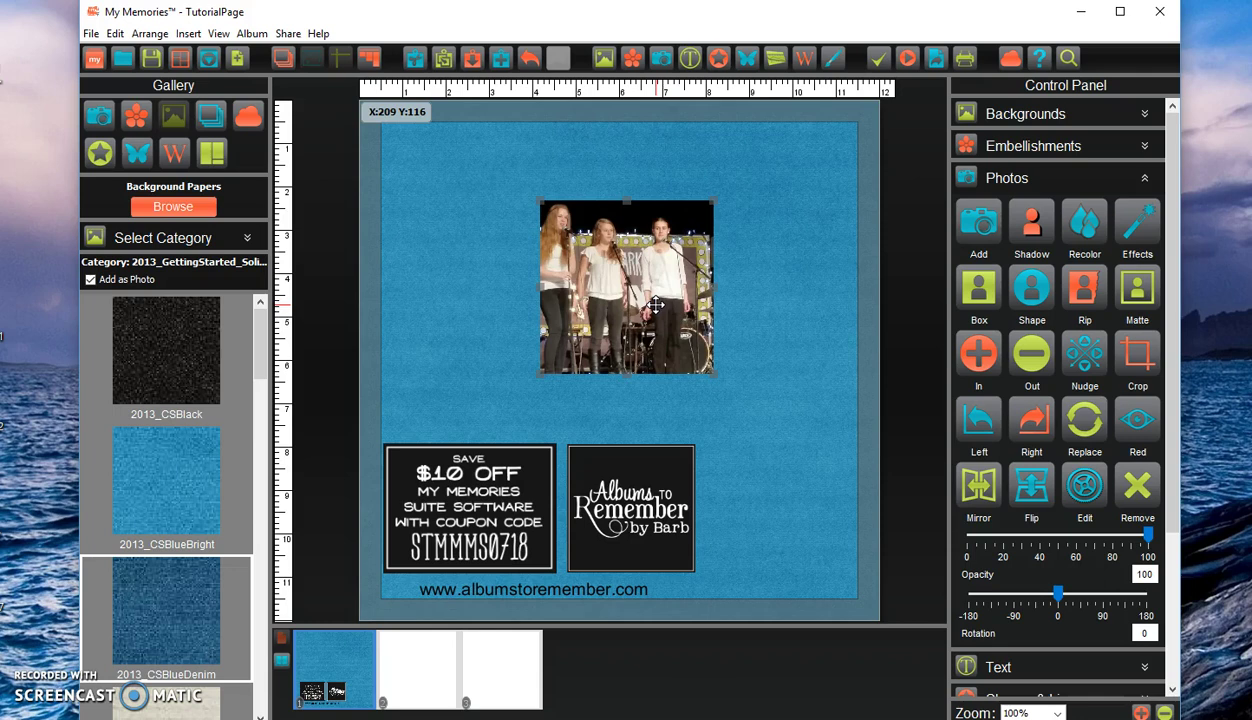
click(790, 268)
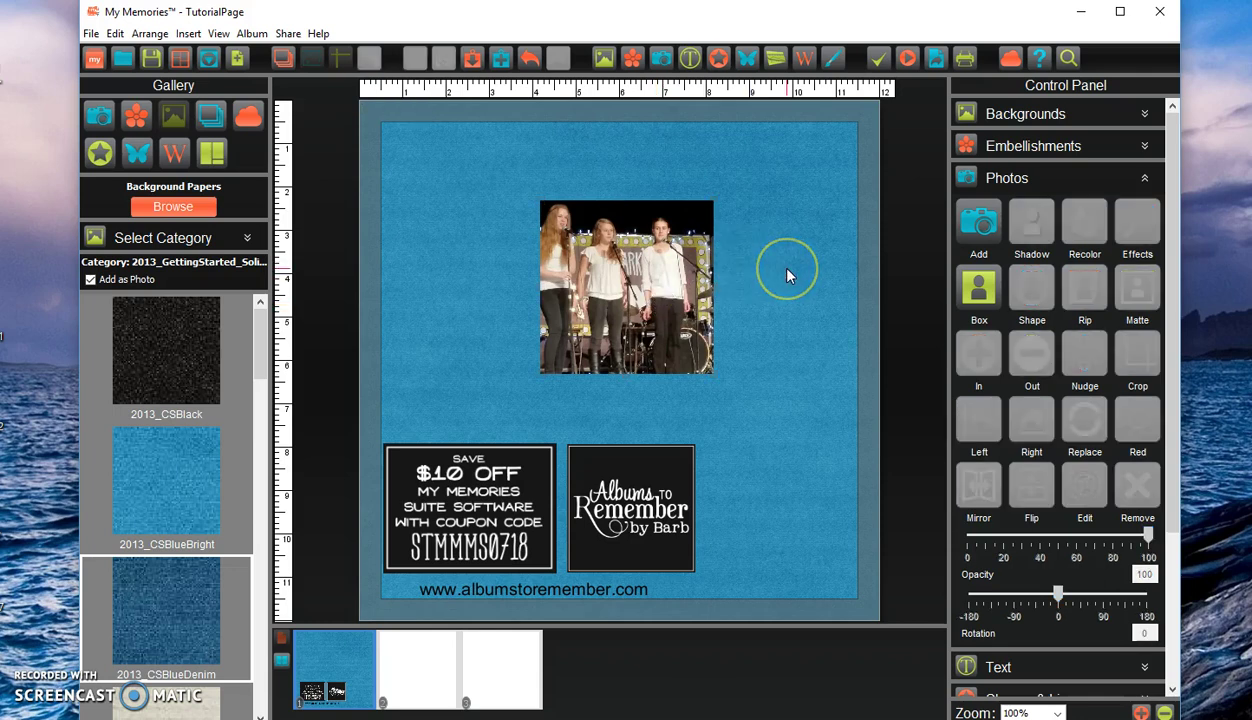
Start Blur Photo Edges on the photo and turn off the blur on its bottom, right and top edges.
click(690, 265)
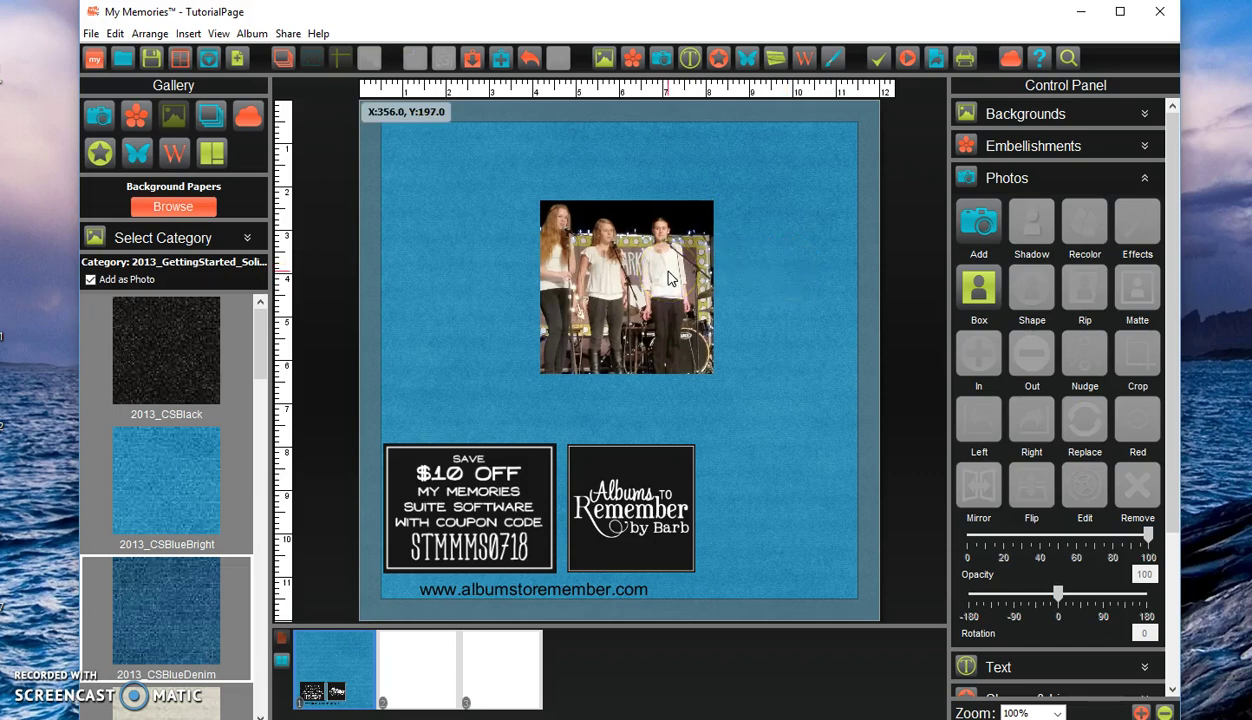
click(668, 273)
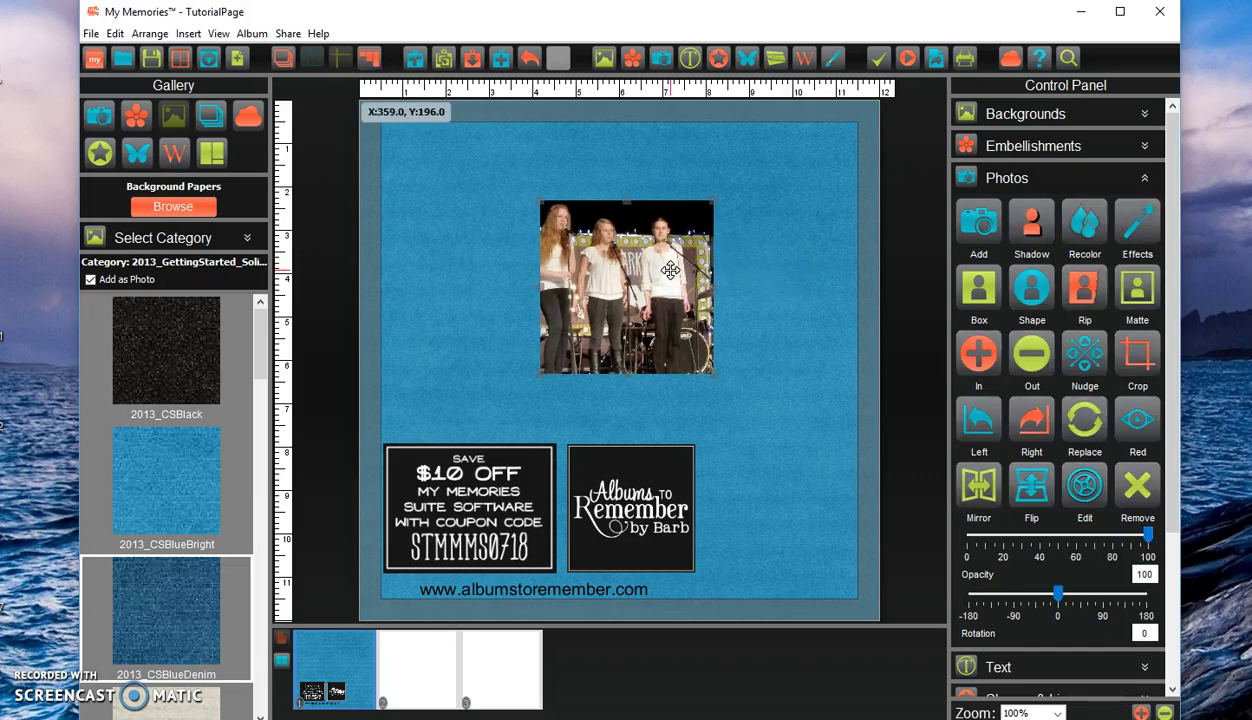
right_click(670, 270)
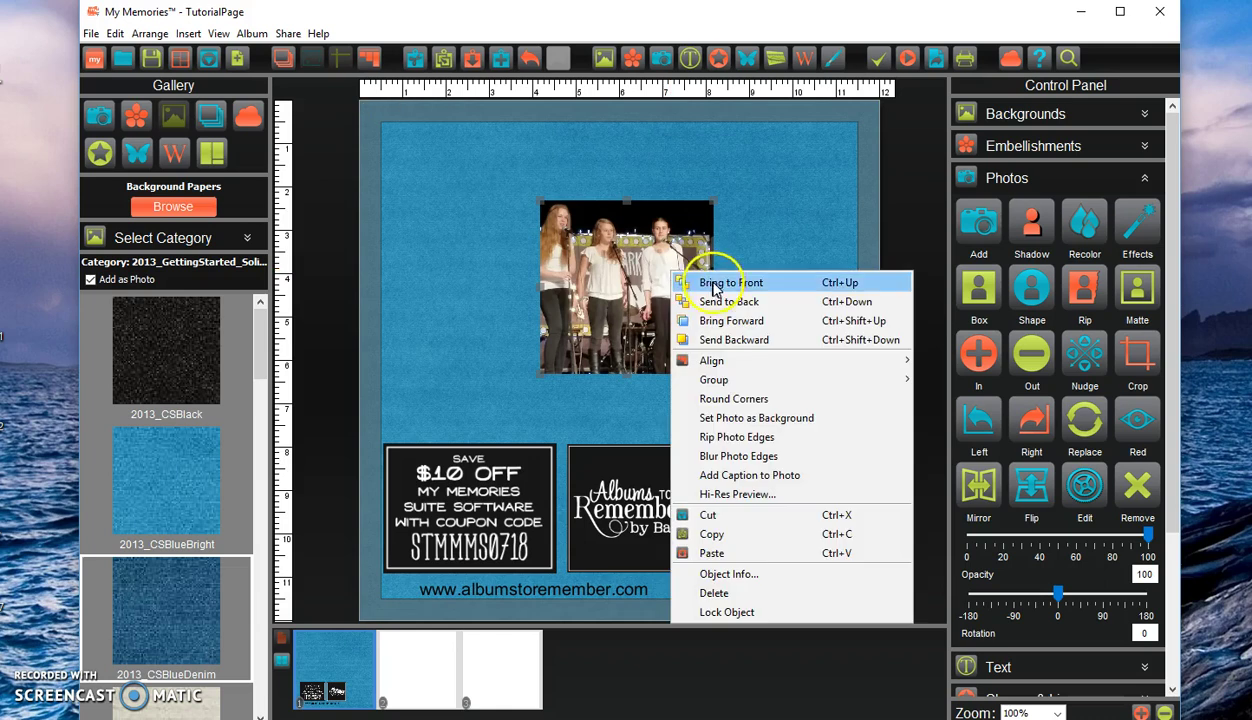
click(743, 457)
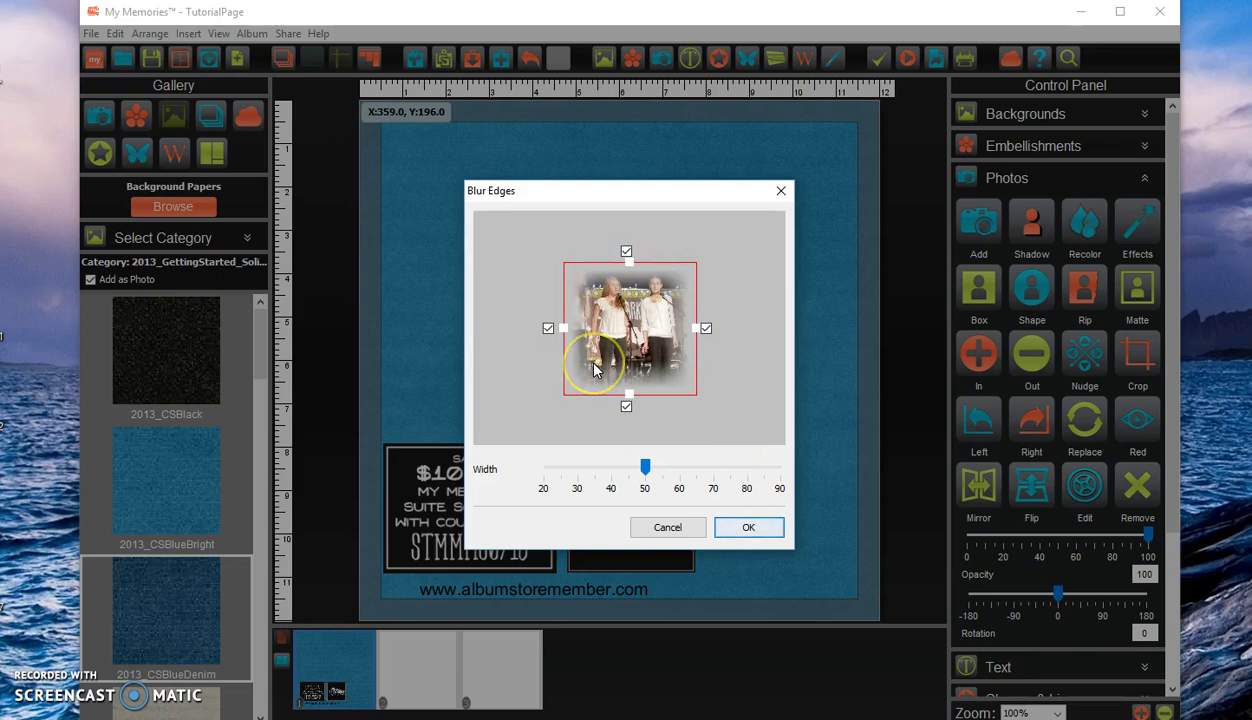
click(626, 405)
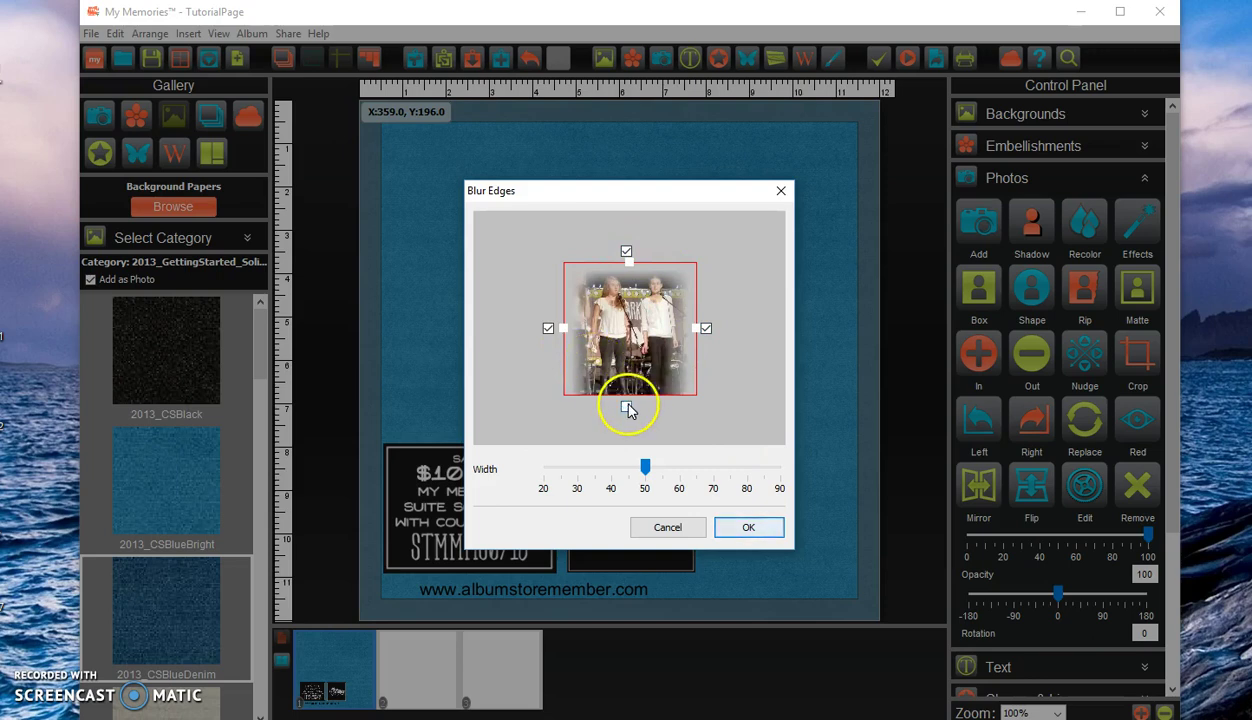
click(706, 328)
click(626, 251)
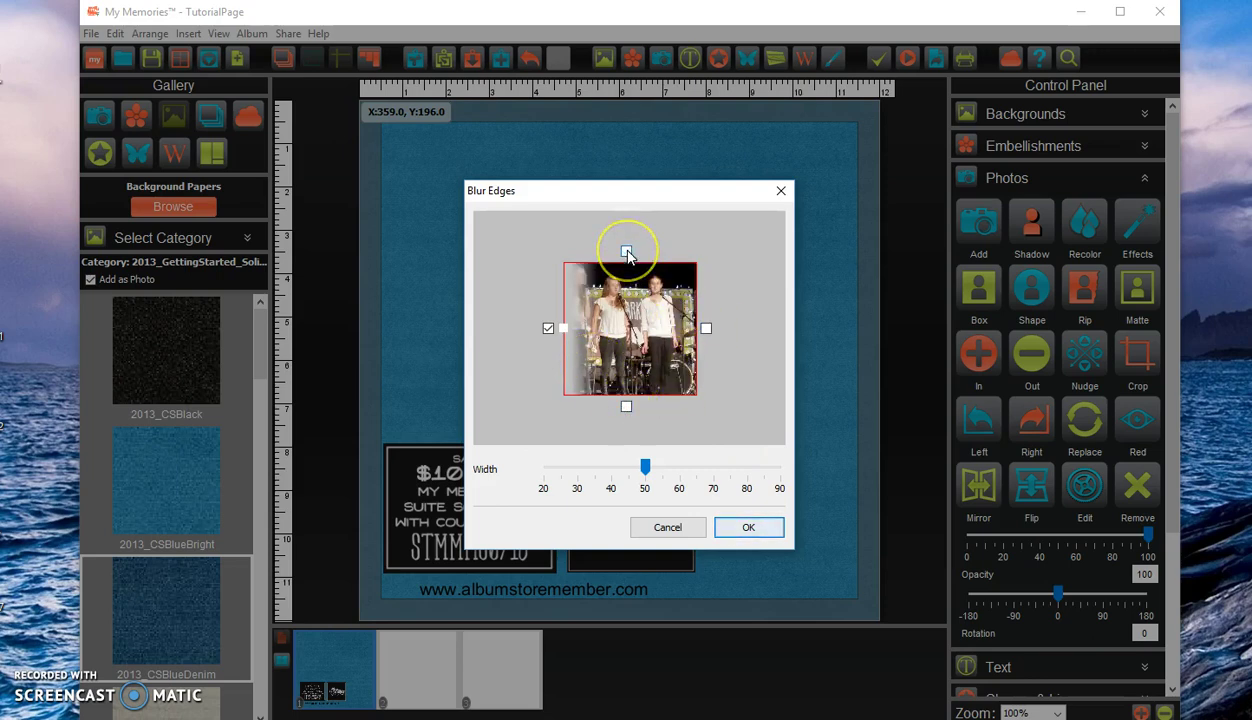
Turn the blur back on for the top, right and bottom edges and apply it with a width of about 30.
click(626, 251)
click(705, 328)
click(626, 407)
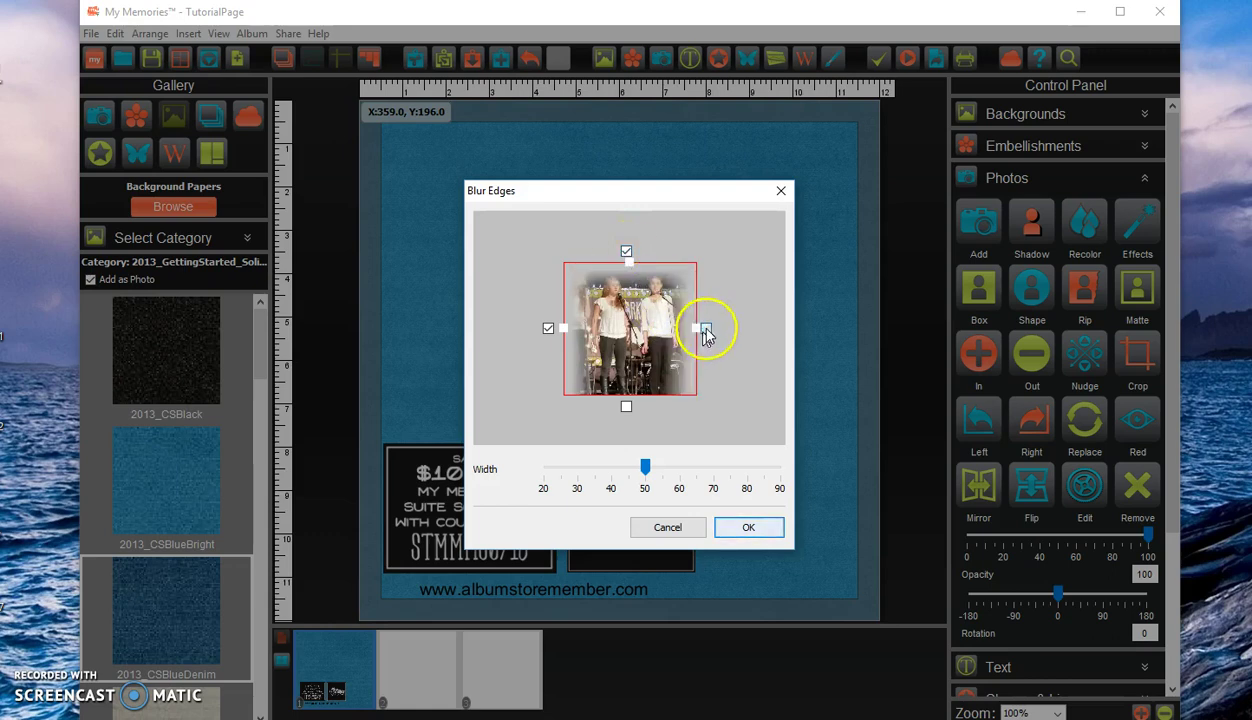
click(626, 407)
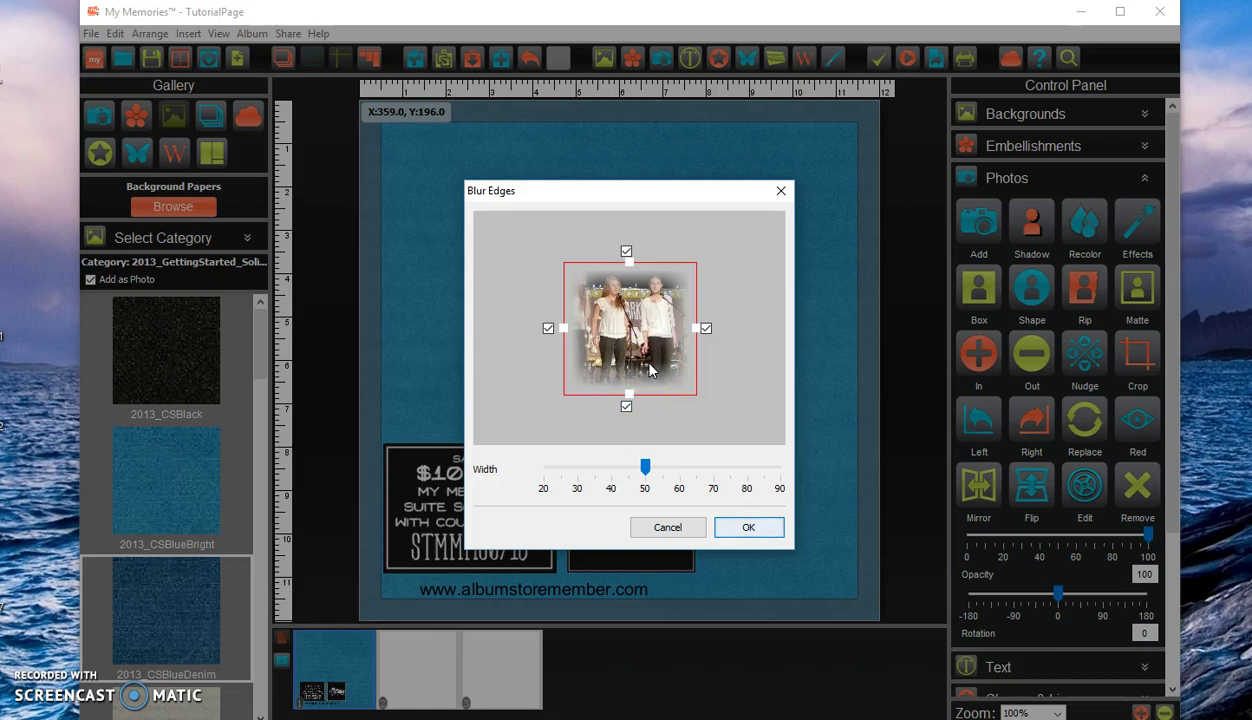
drag(645, 464, 578, 467)
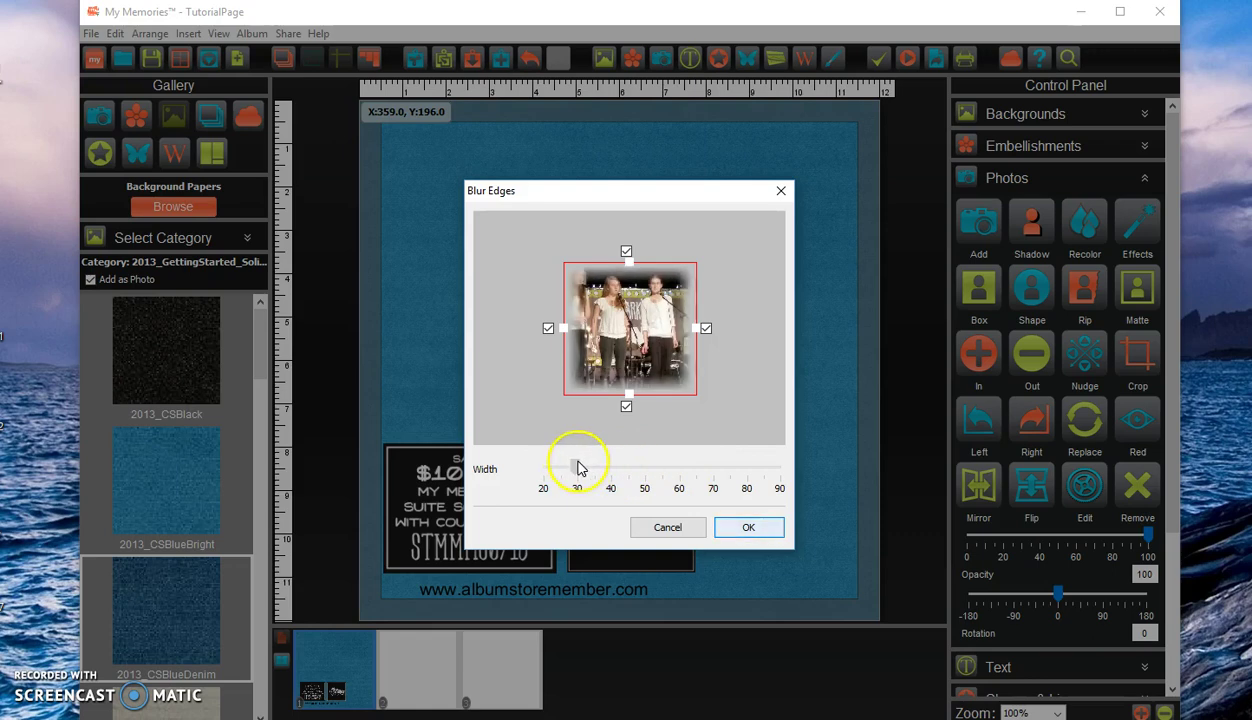
click(742, 530)
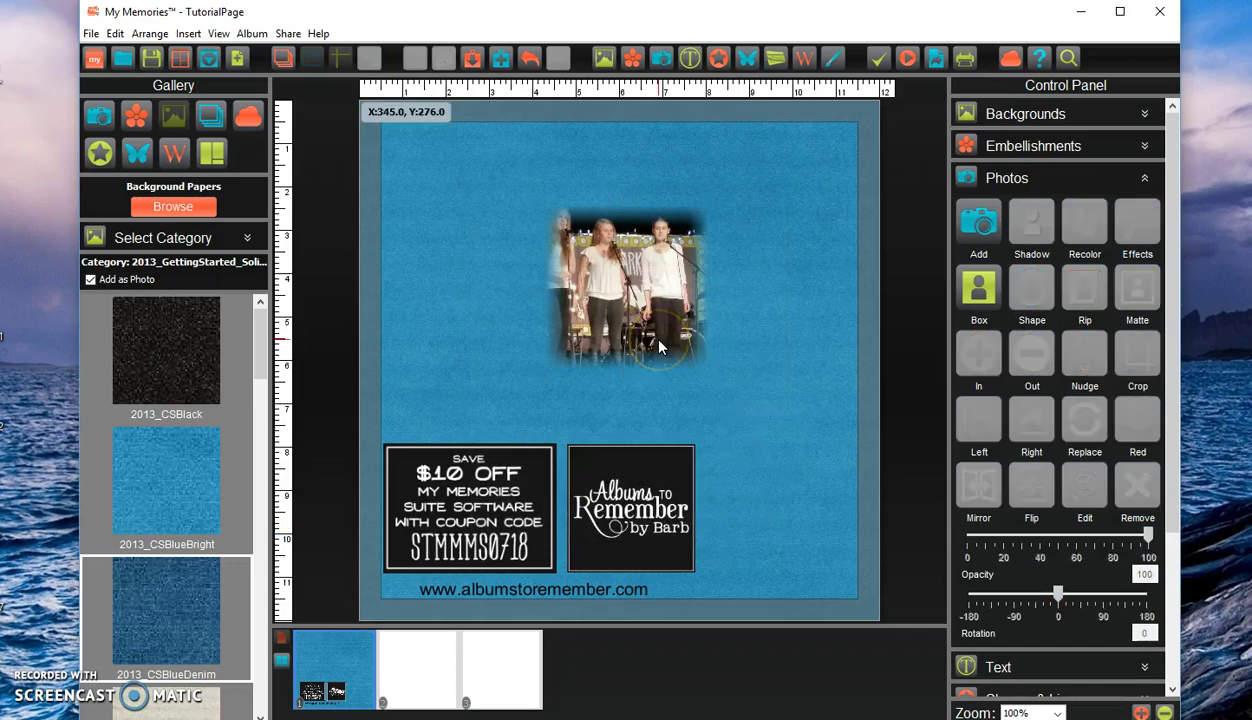
Move the blurred photo into the page's upper-right corner.
click(662, 313)
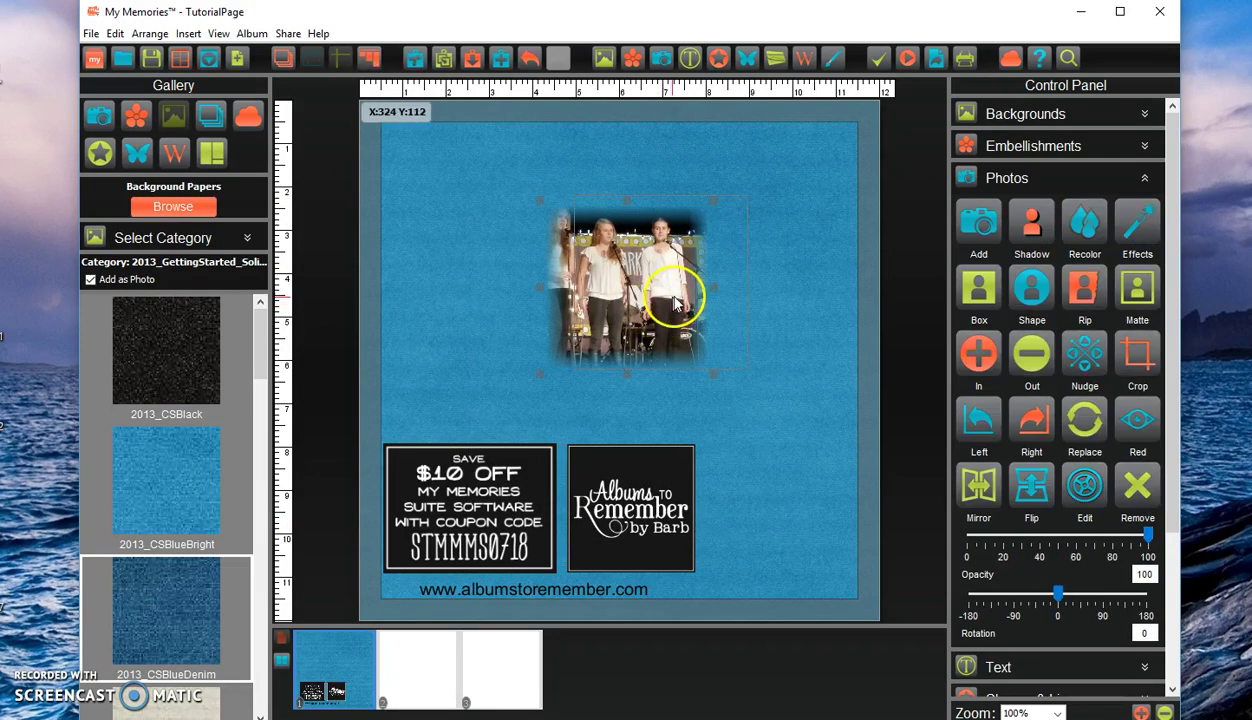
drag(675, 302, 680, 293)
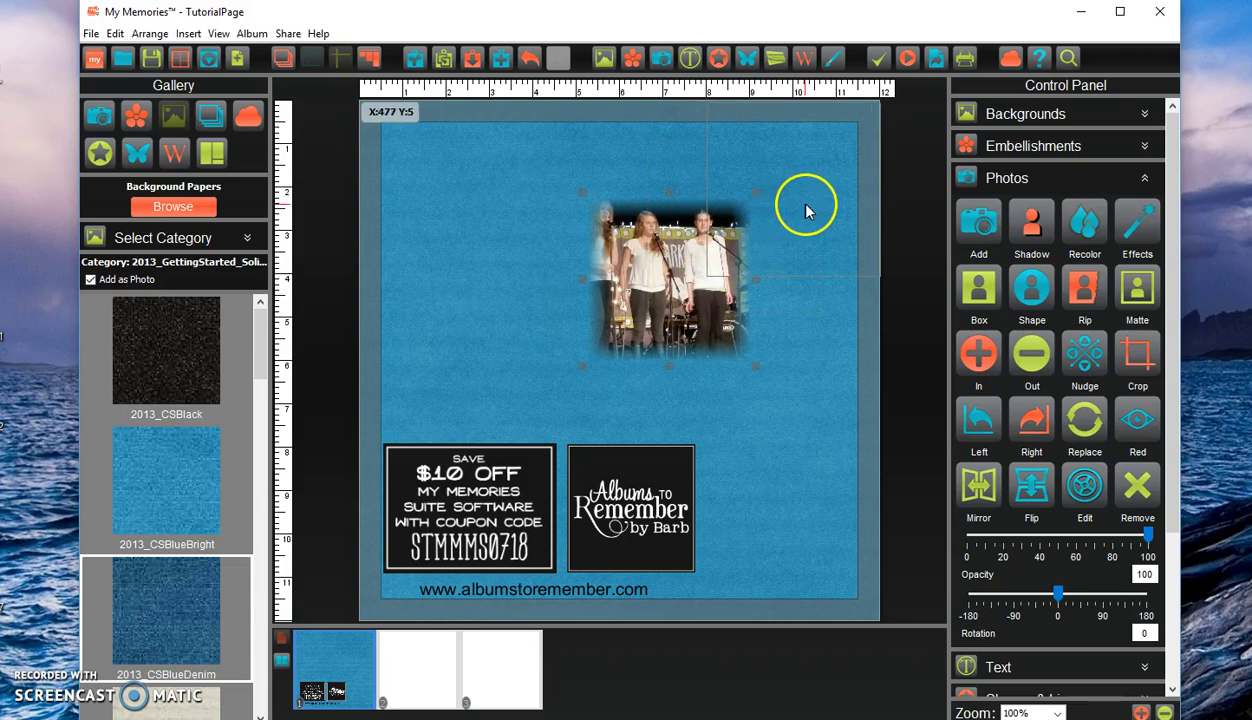
drag(808, 211, 805, 209)
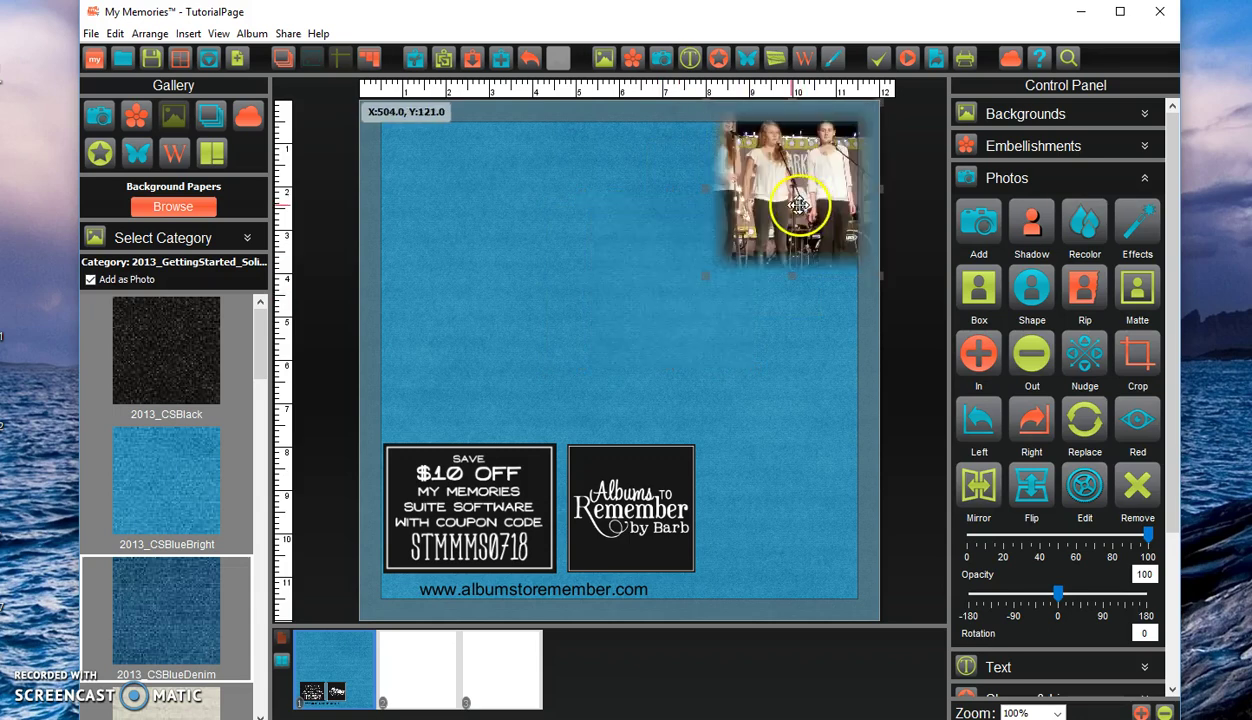
Hide the trim area on the page.
click(218, 33)
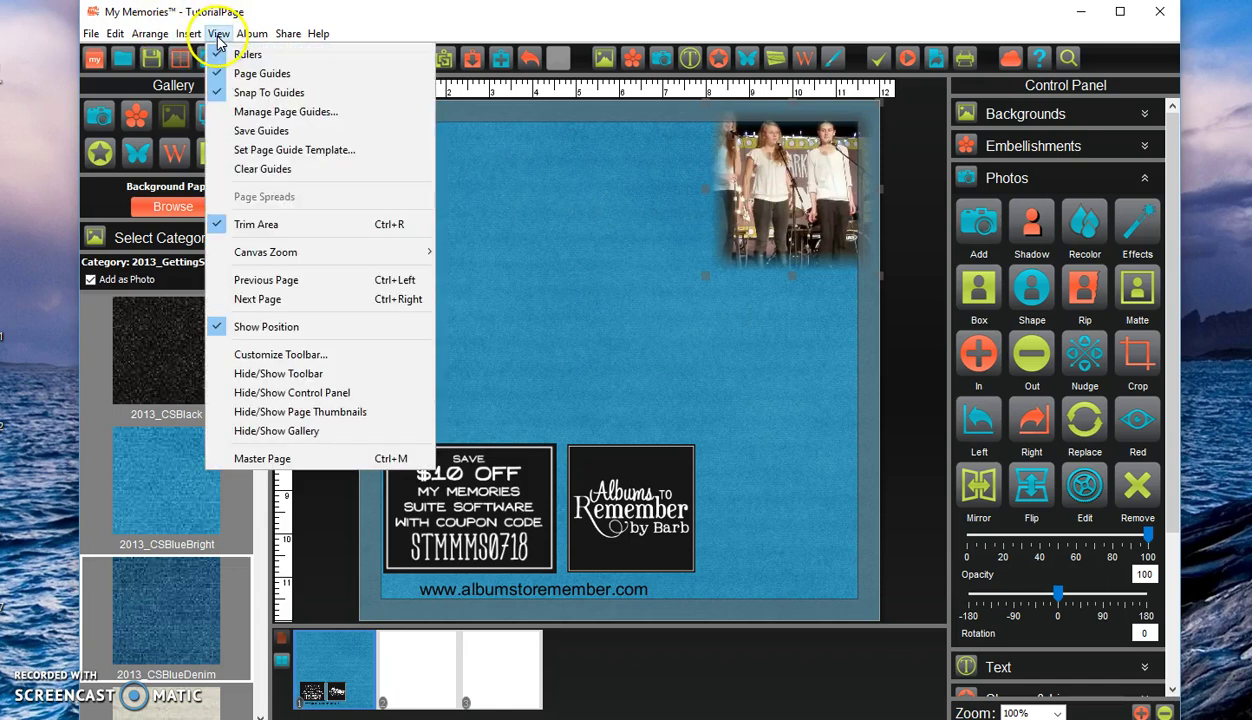
click(256, 223)
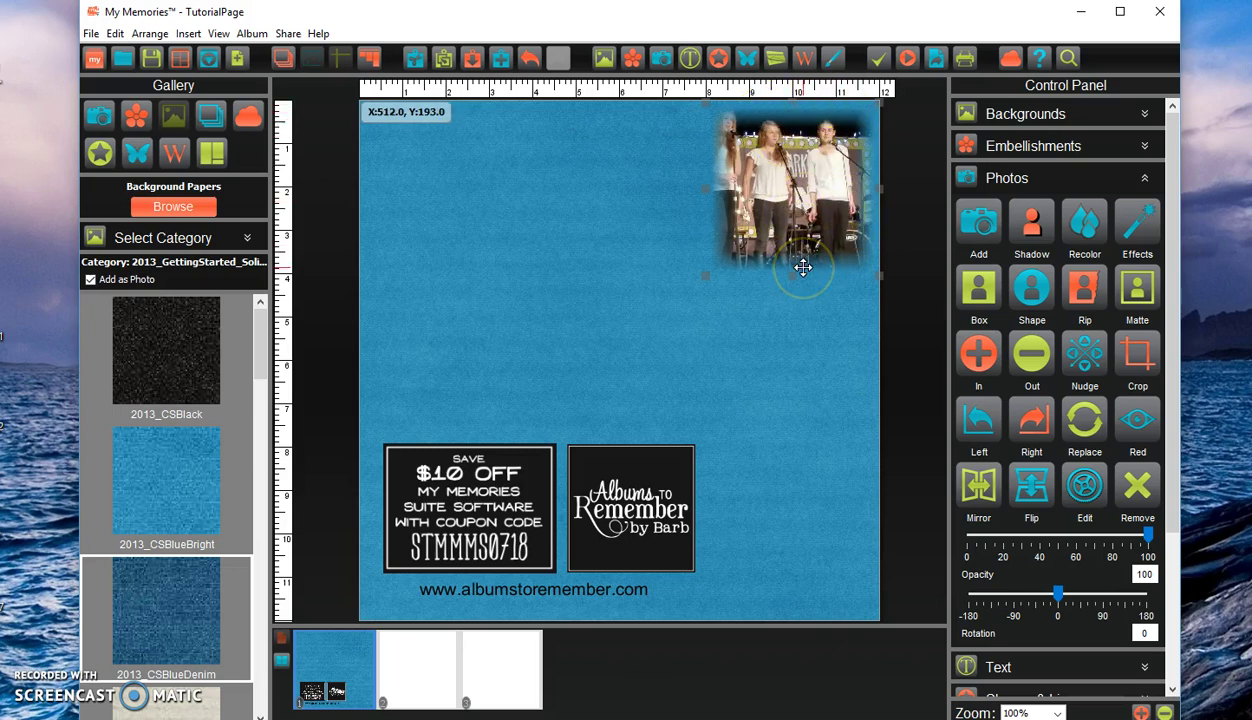
Edit the photo's edge blur to affect only the left and bottom edges, with a width of about 40.
right_click(769, 227)
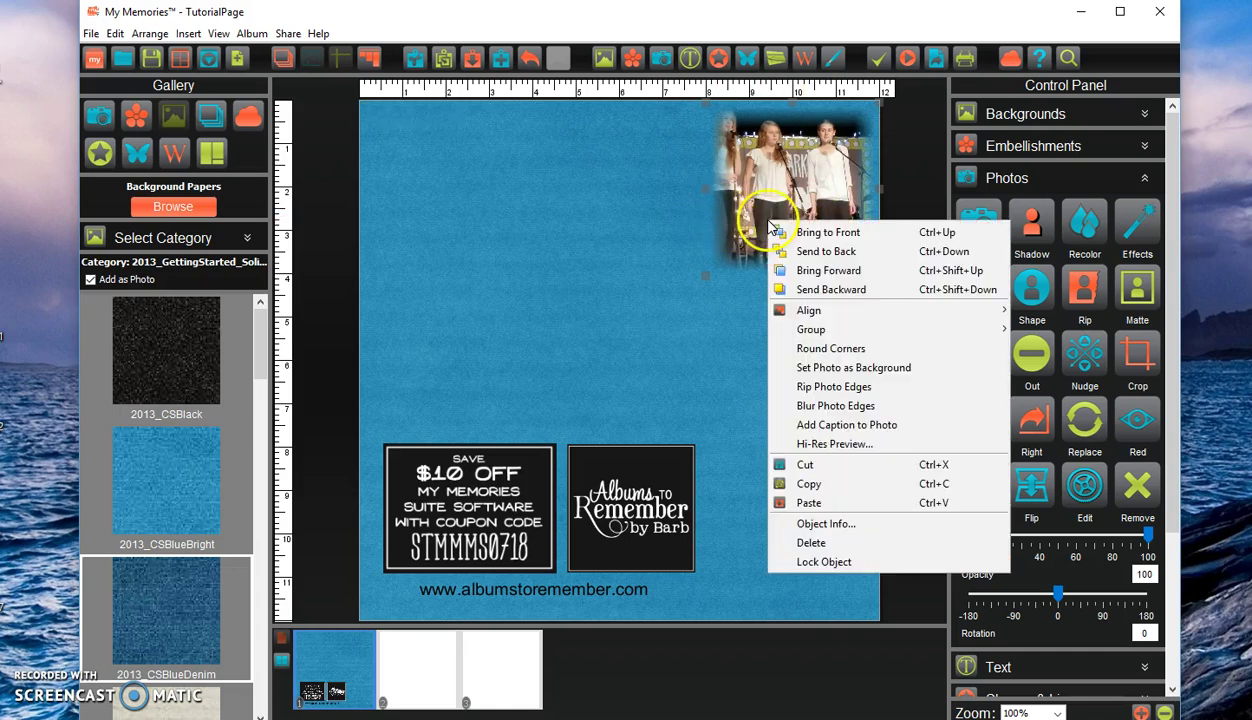
click(830, 405)
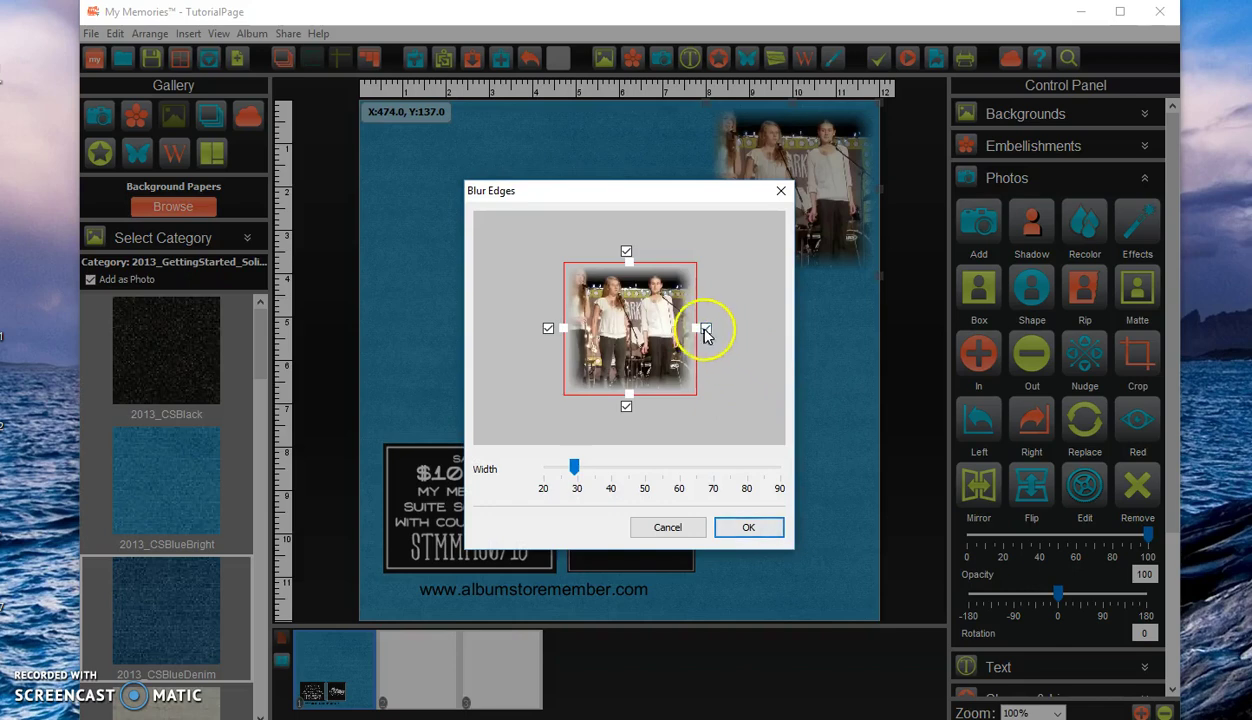
click(626, 251)
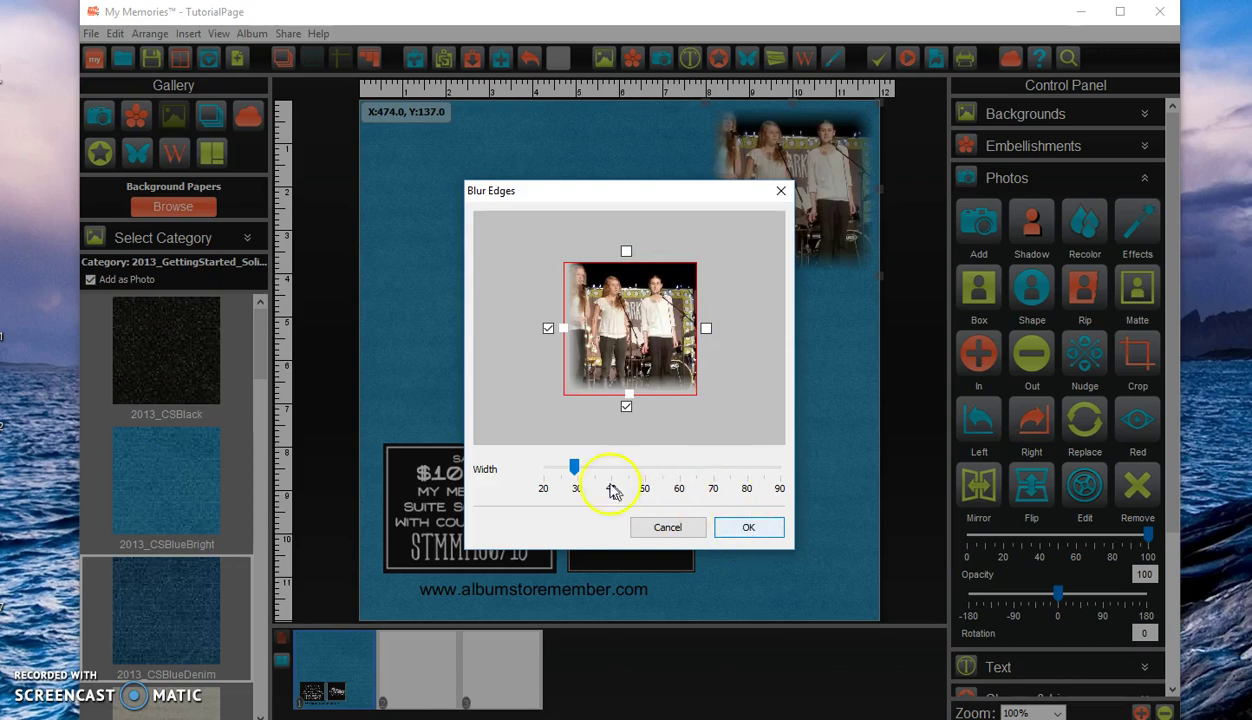
drag(573, 467, 607, 467)
click(740, 530)
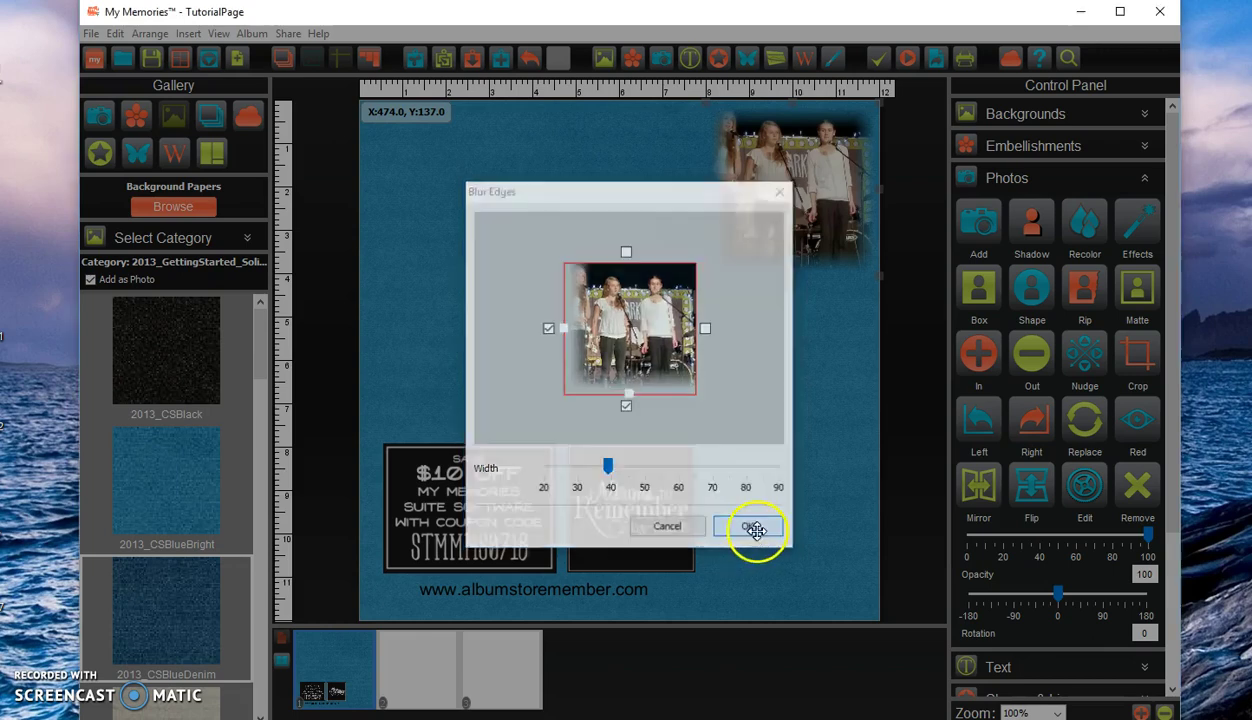
Shift the photo flush with the page's top edge and enlarge it from its lower-left corner to 283 by 283.
click(832, 190)
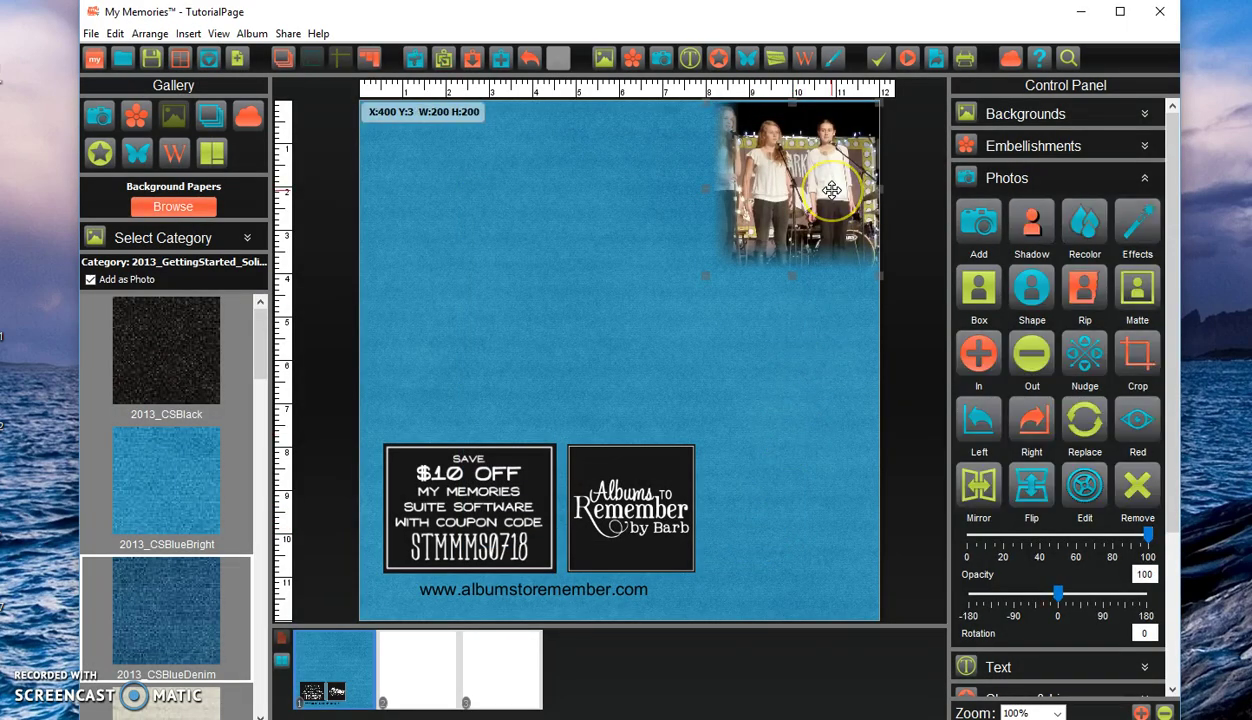
drag(832, 190, 833, 190)
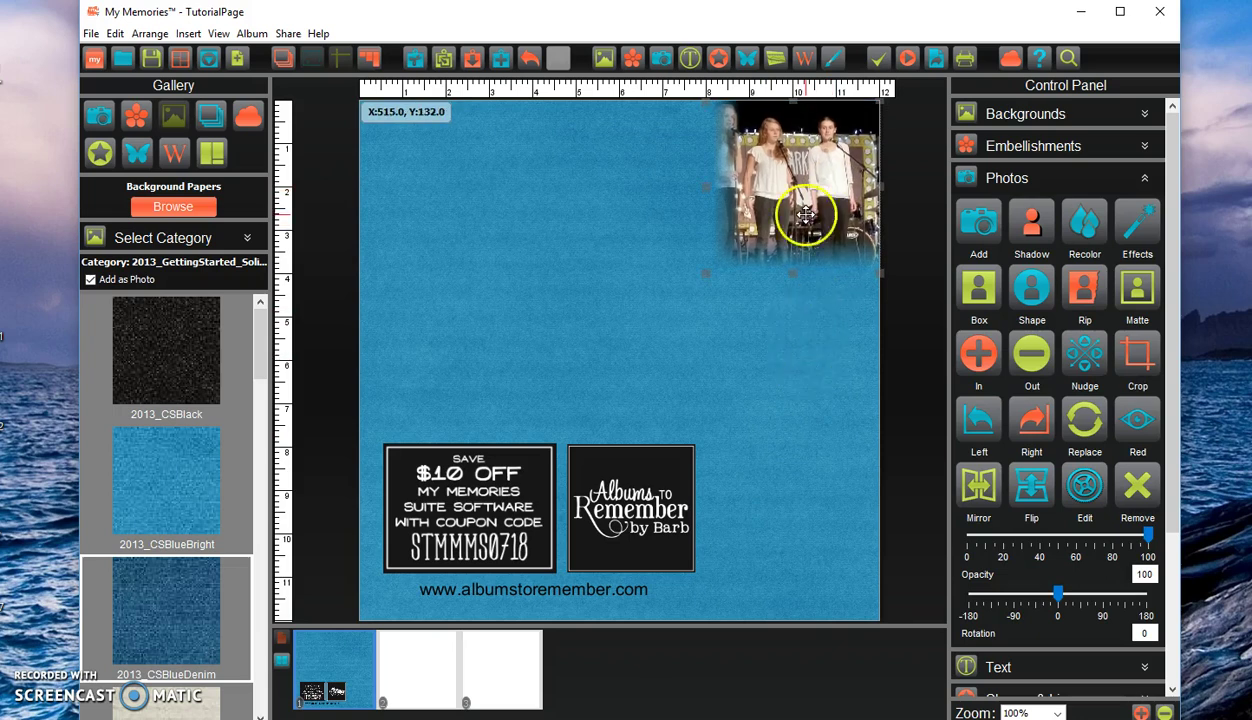
drag(707, 271, 615, 338)
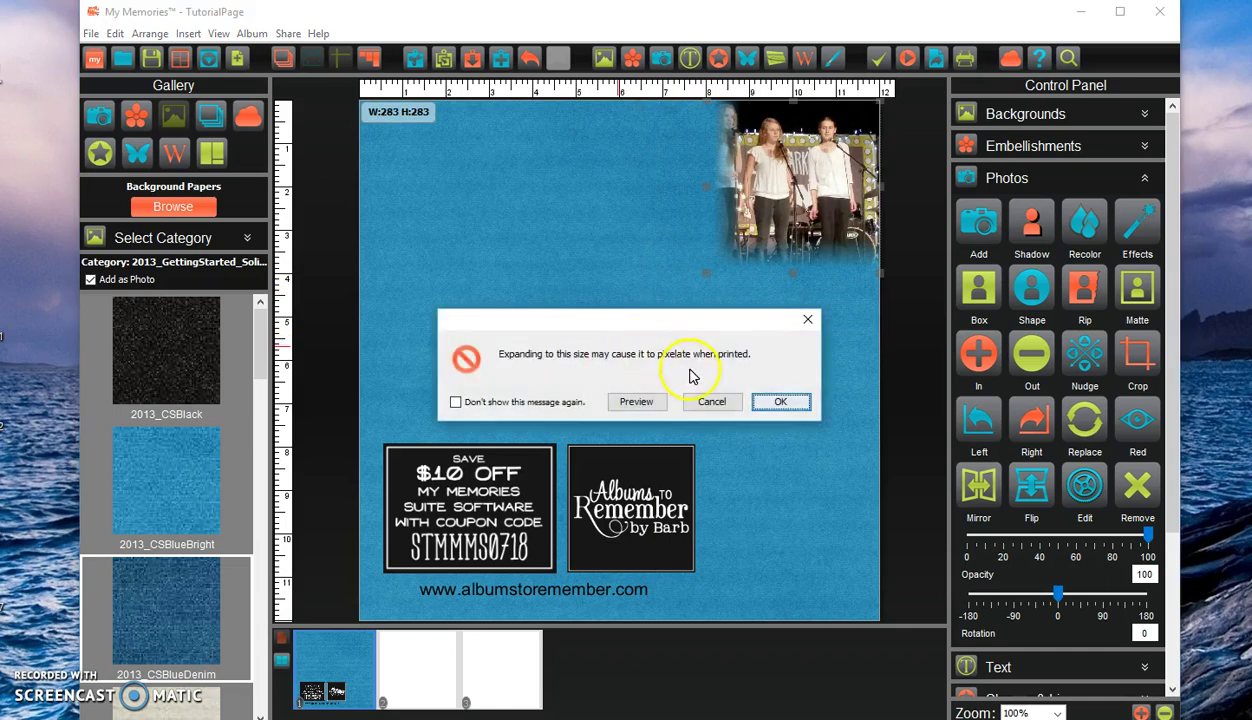
click(781, 402)
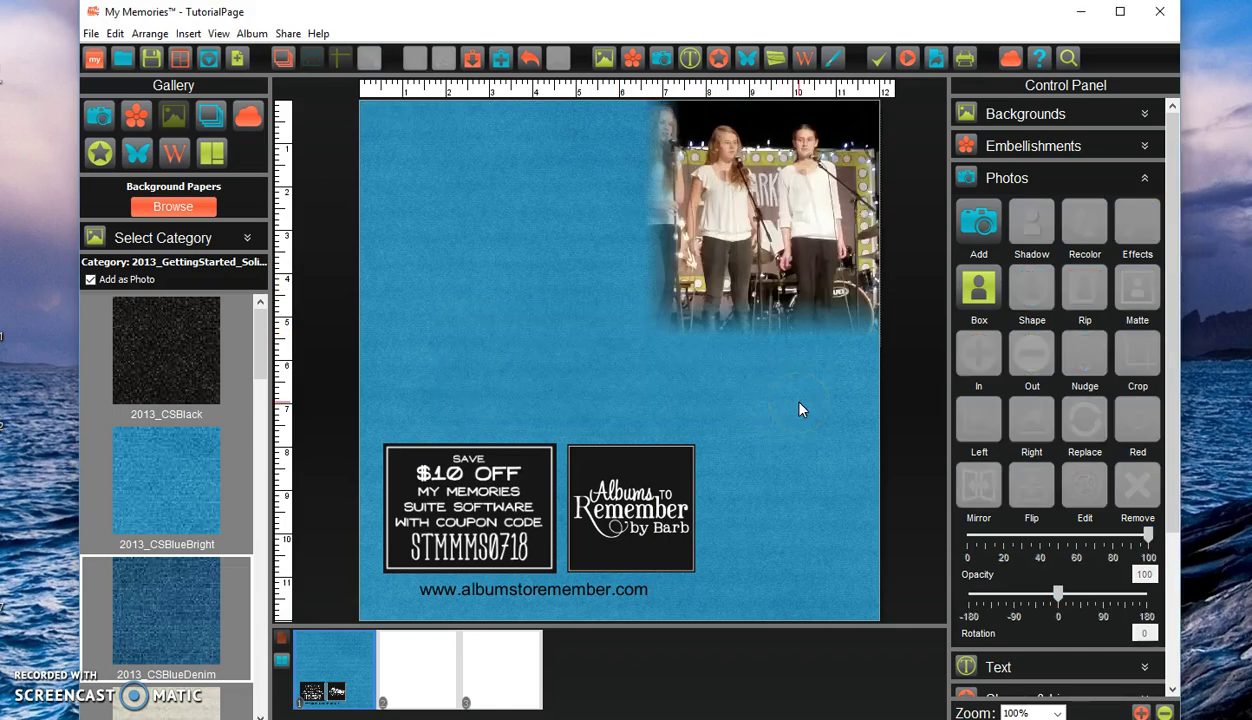
click(677, 355)
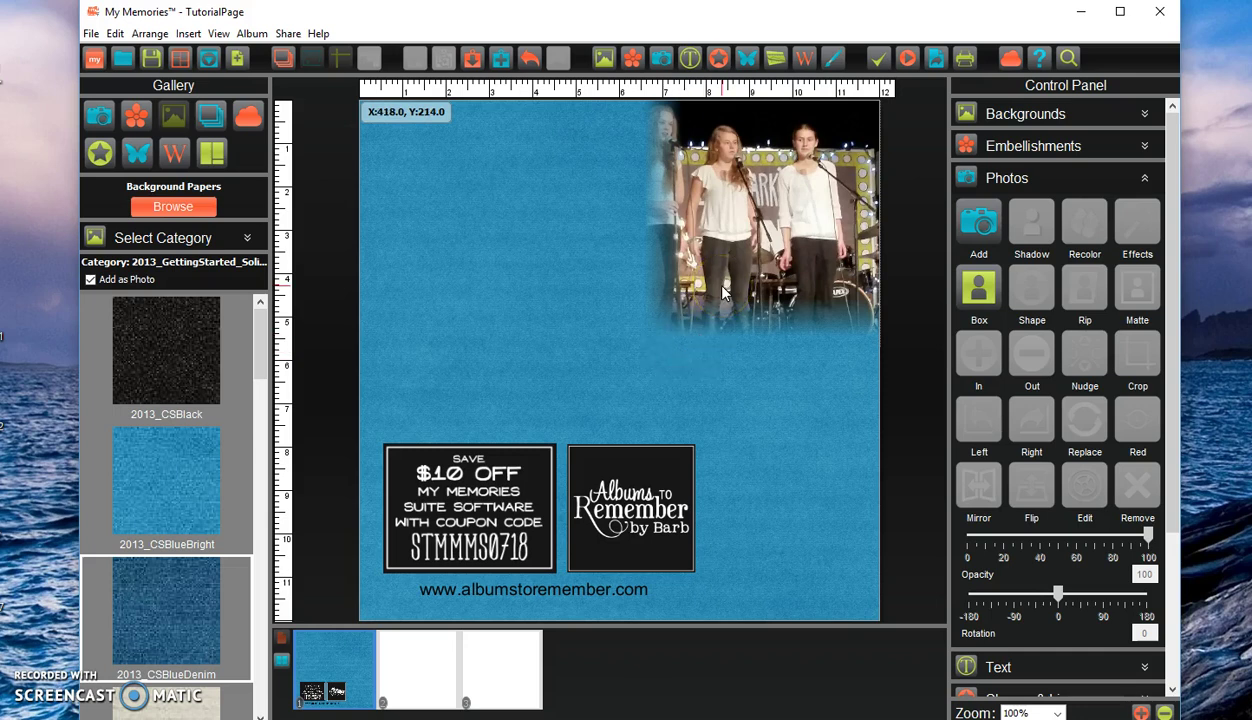
Undo the photo's enlargement, moves and edge blurs, and select the photo again.
click(530, 59)
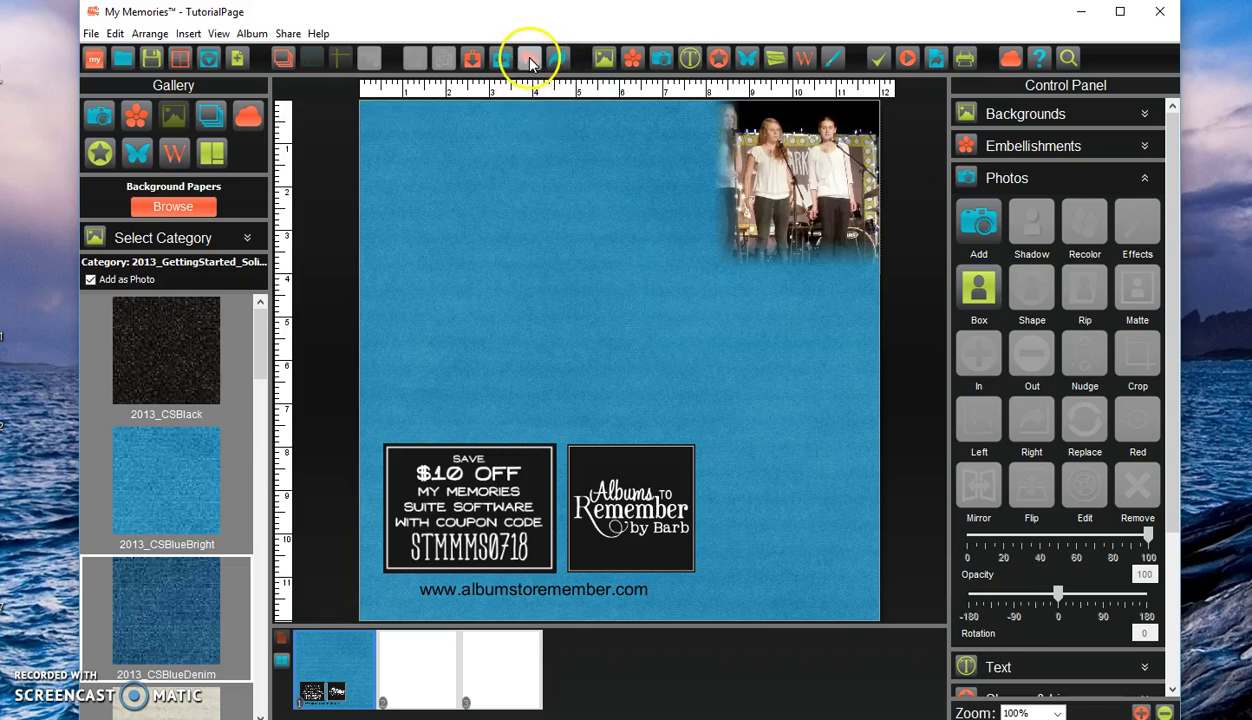
click(530, 60)
click(530, 60)
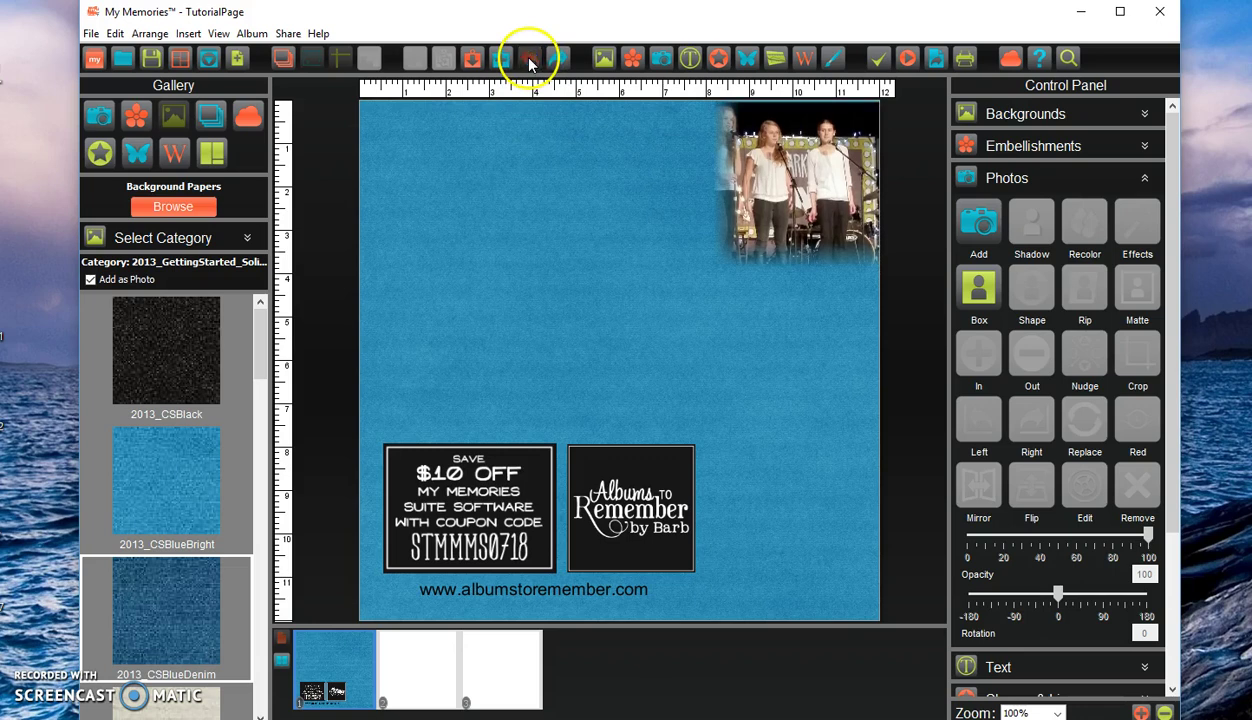
click(530, 60)
click(530, 60)
click(530, 60)
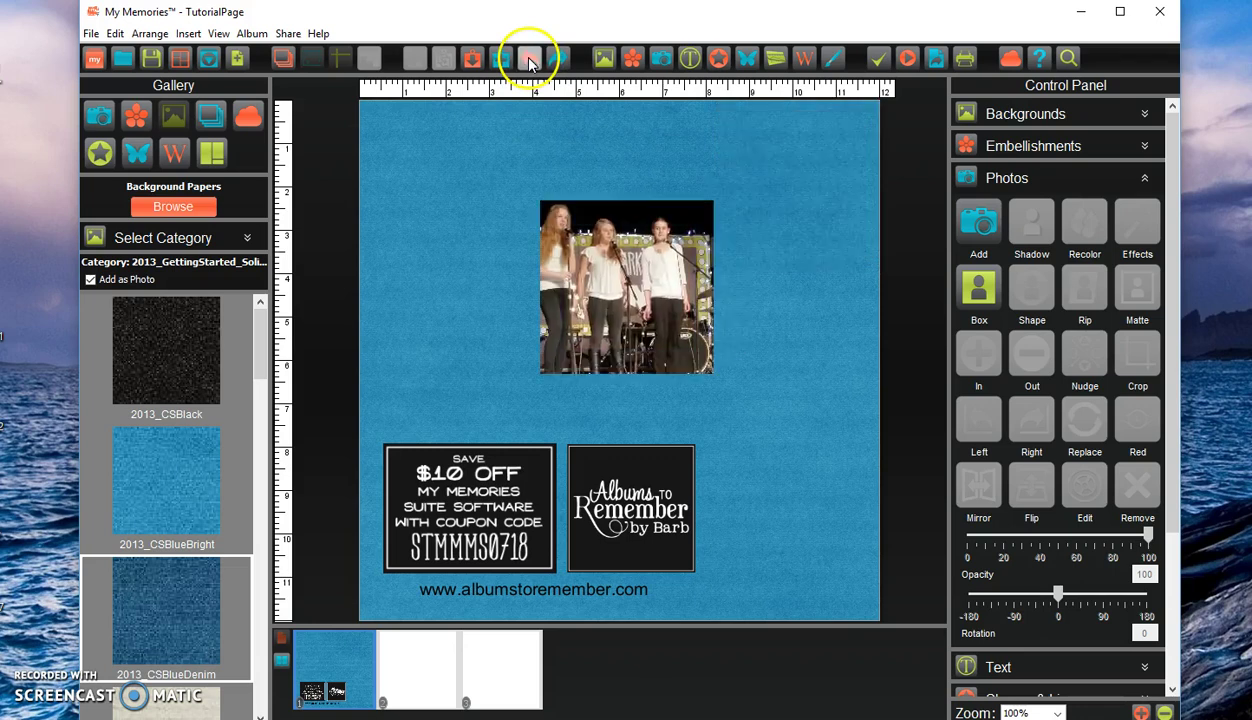
click(630, 283)
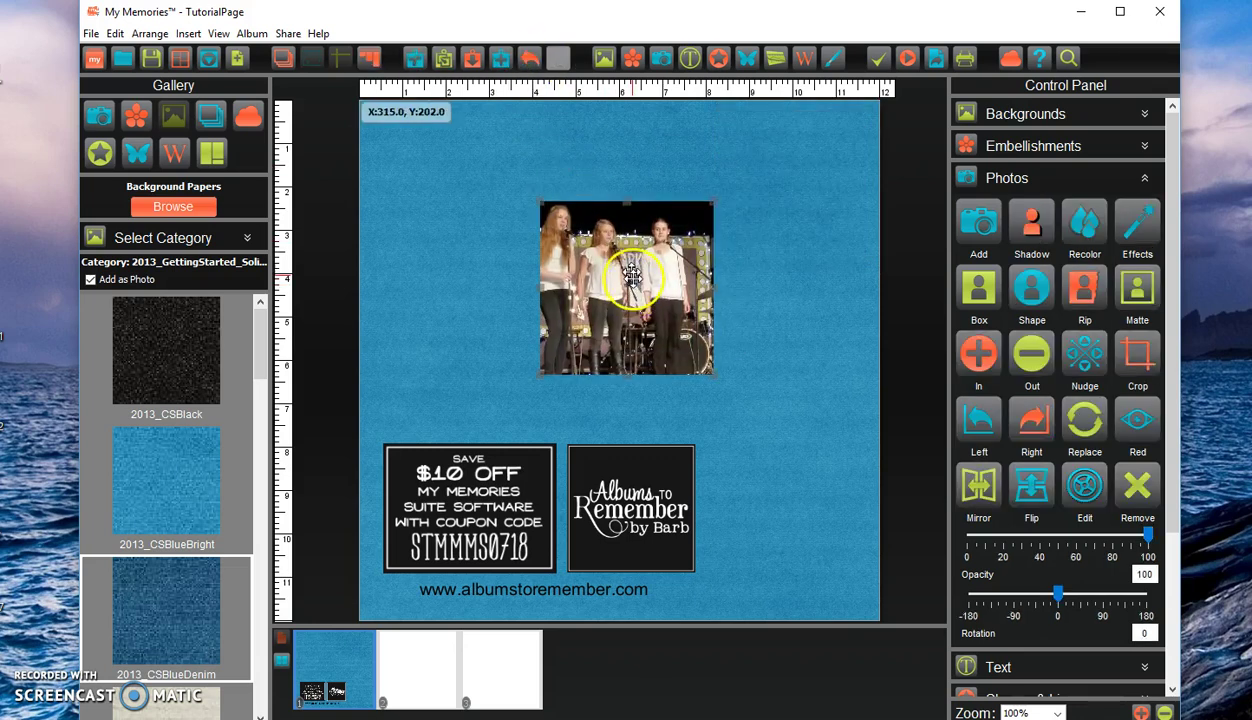
Move the photo to X 206, Y 108 and try switching its right-hand corners off and on in the corner rounding settings.
drag(632, 281, 628, 263)
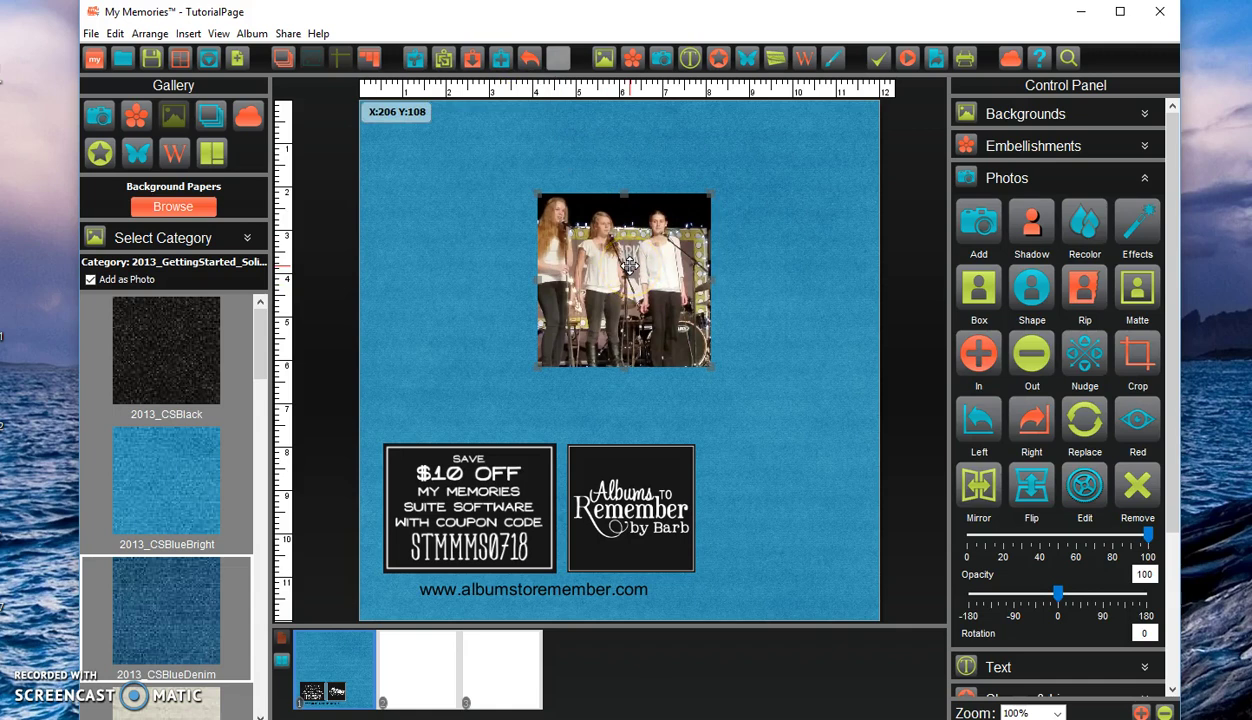
right_click(630, 266)
mouse_move(683, 364)
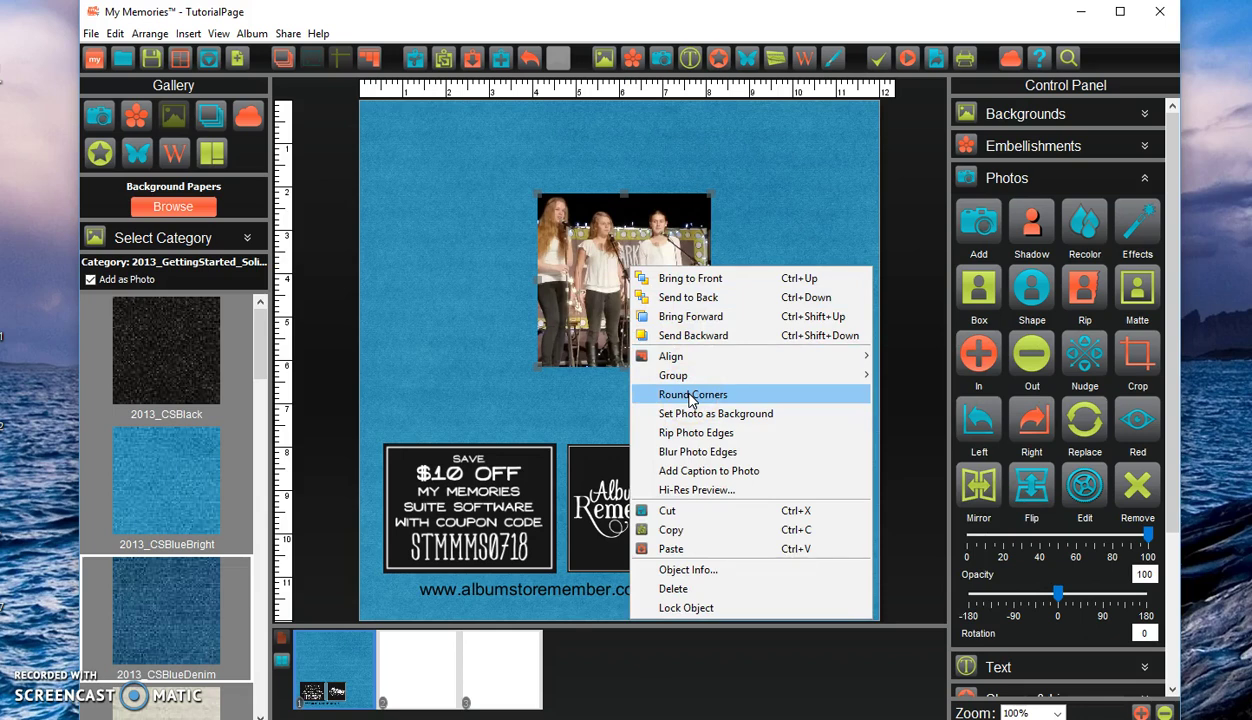
click(692, 395)
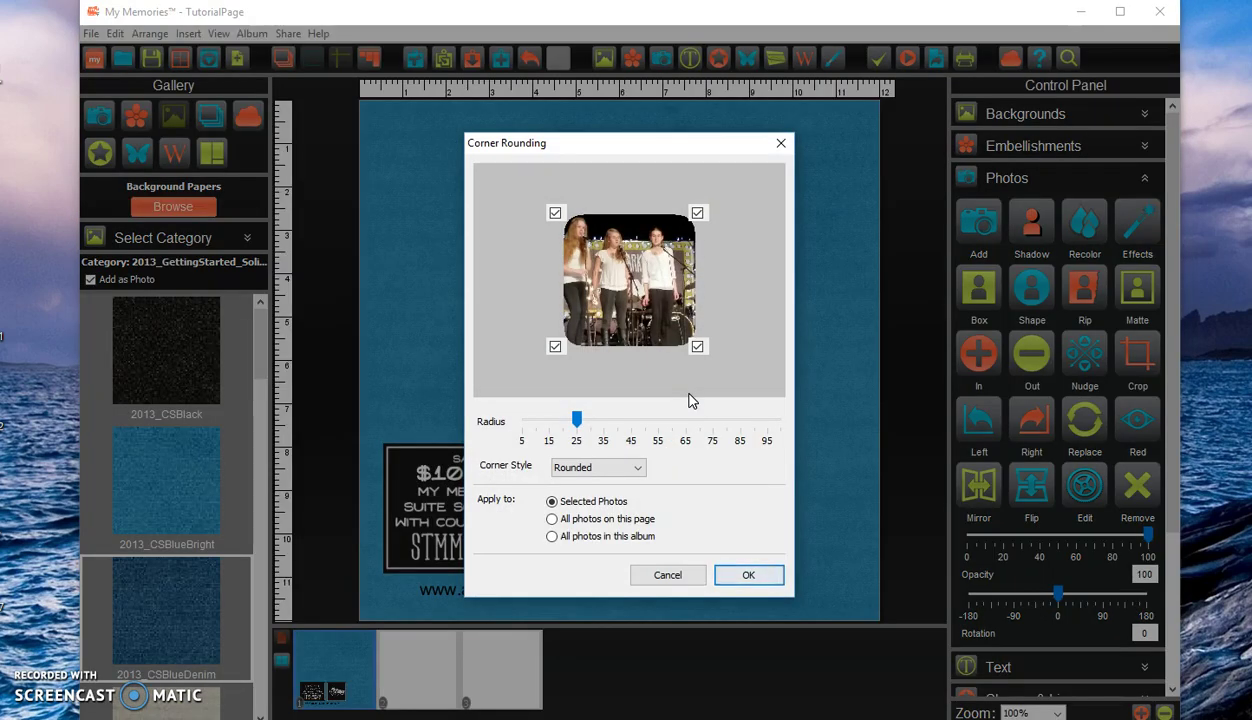
mouse_move(577, 421)
mouse_down()
mouse_move(618, 426)
mouse_move(597, 423)
mouse_up()
click(697, 213)
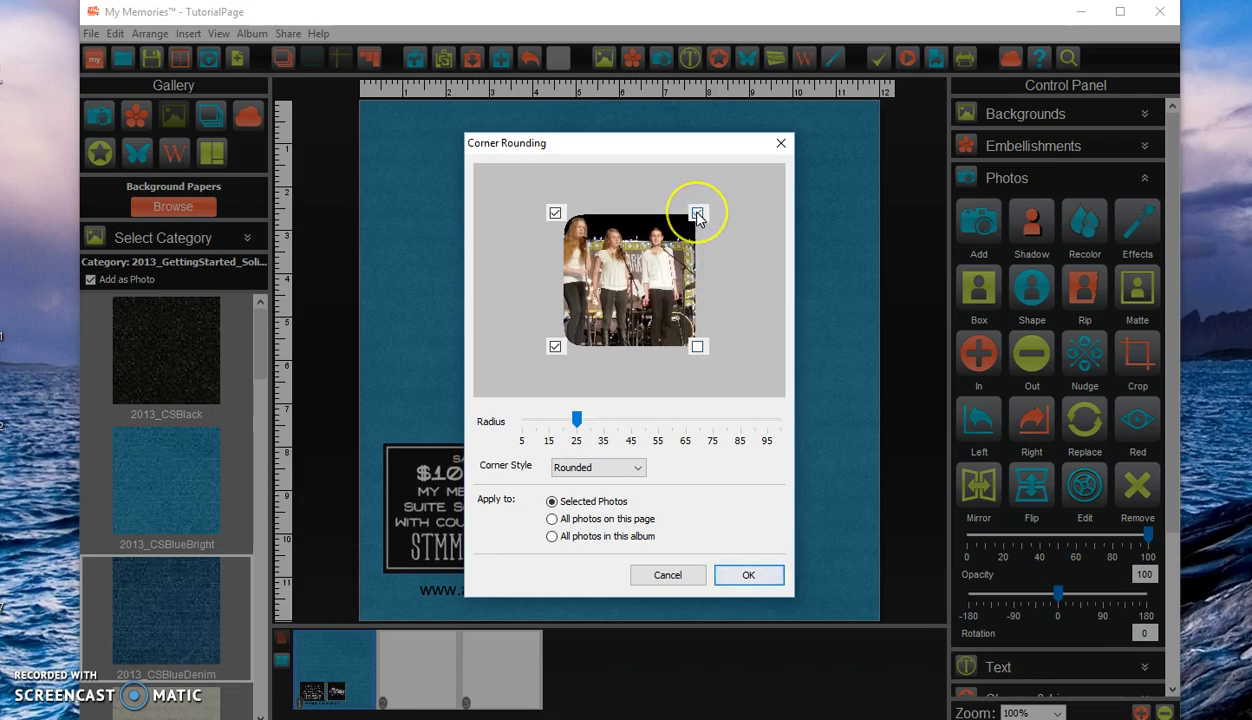
click(697, 213)
click(697, 346)
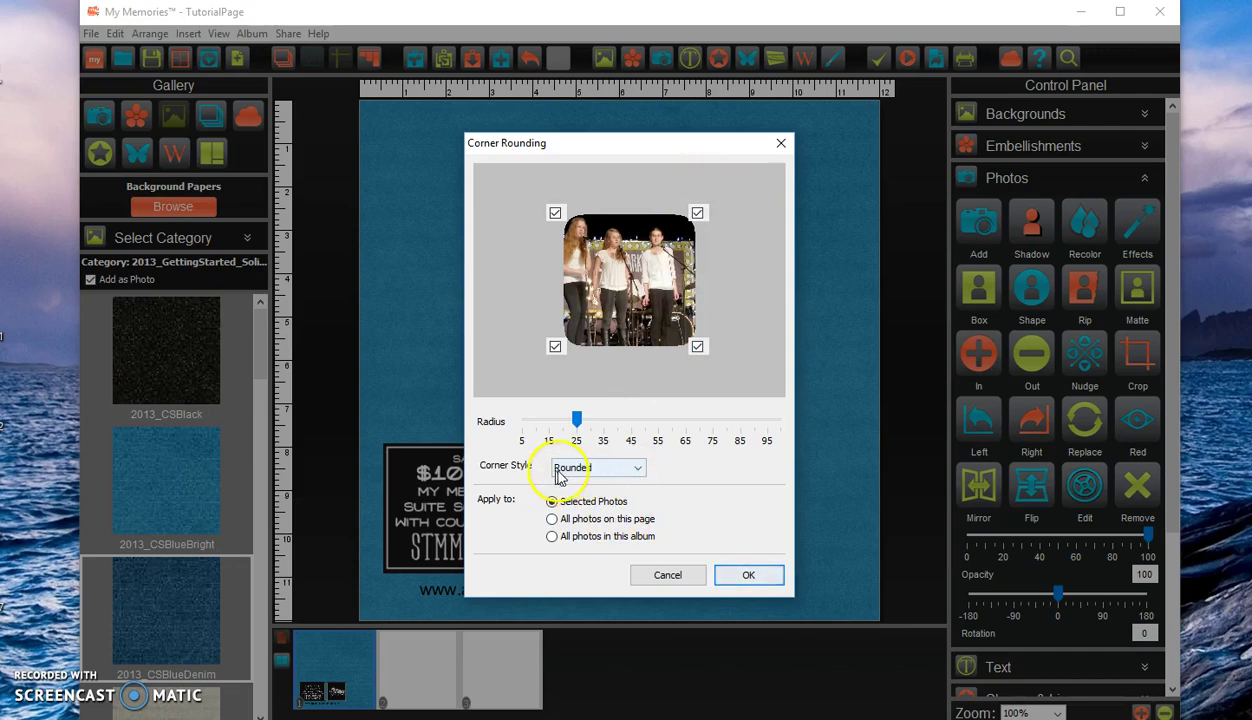
Apply the Window corner style with a radius of 25 to all four corners of the selected photo.
click(640, 472)
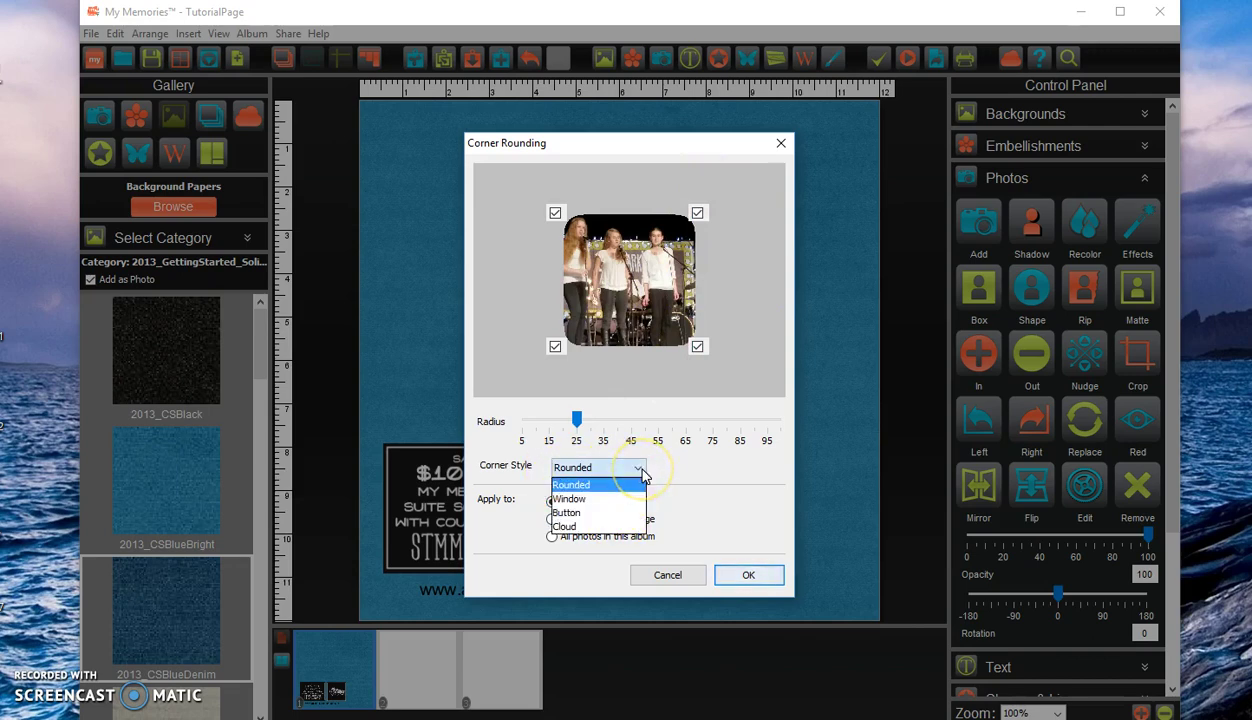
click(607, 502)
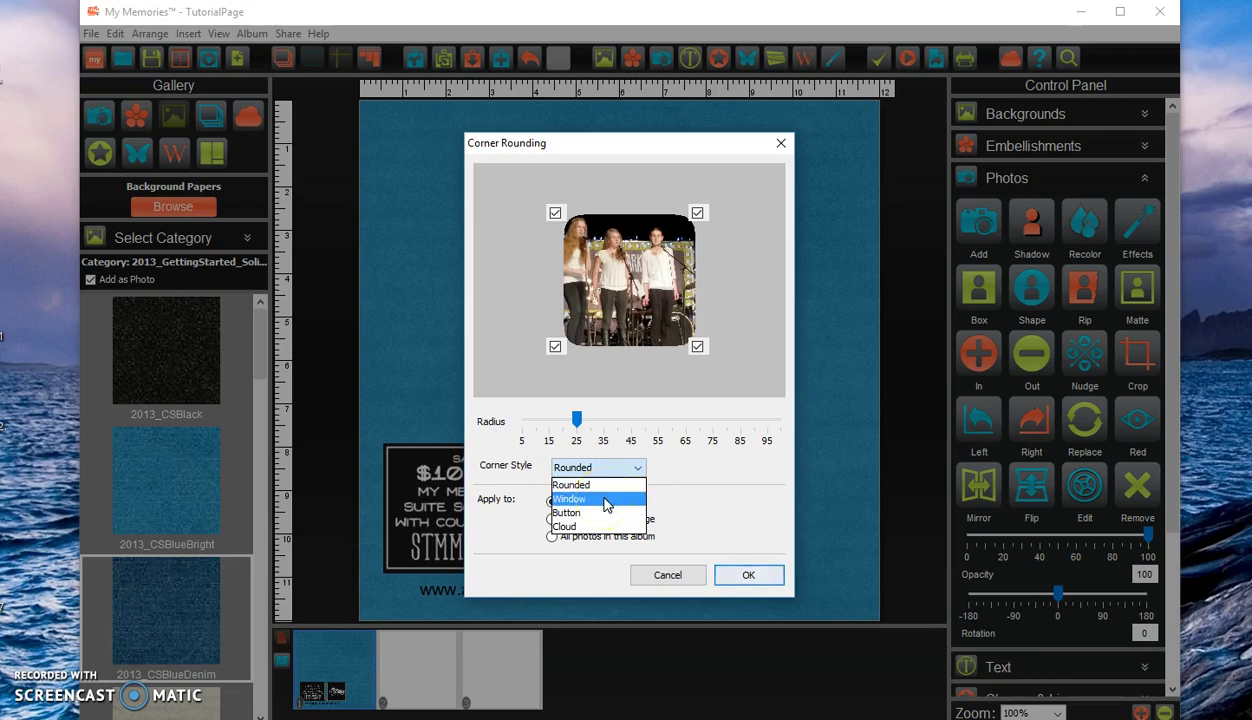
click(605, 502)
click(735, 574)
click(705, 357)
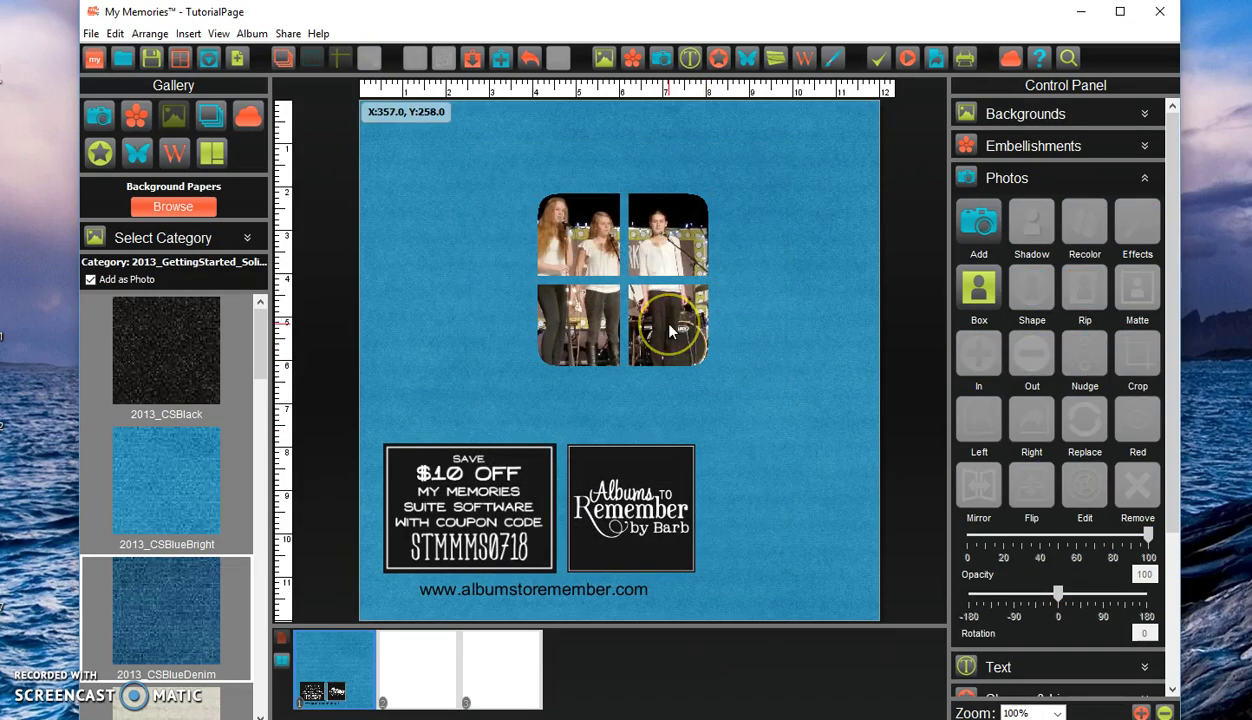
Add a black shadow with 65% opacity and blur 5 to the window-style photo.
click(668, 326)
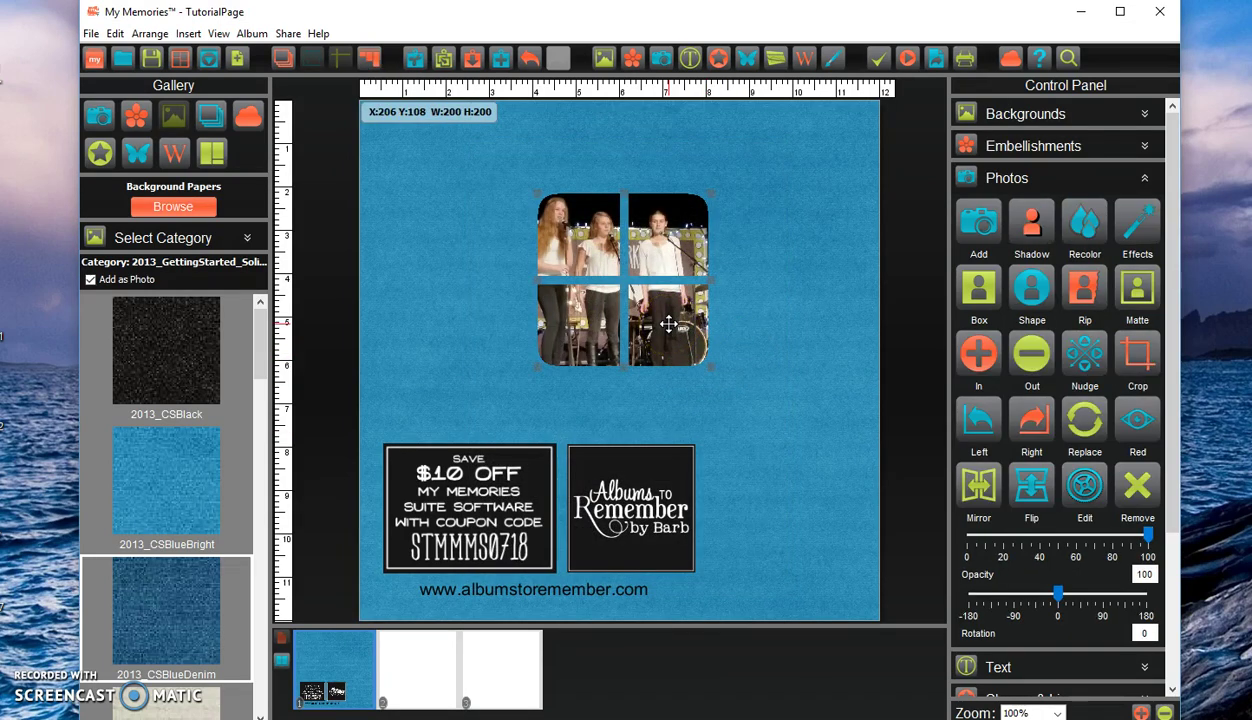
click(1032, 222)
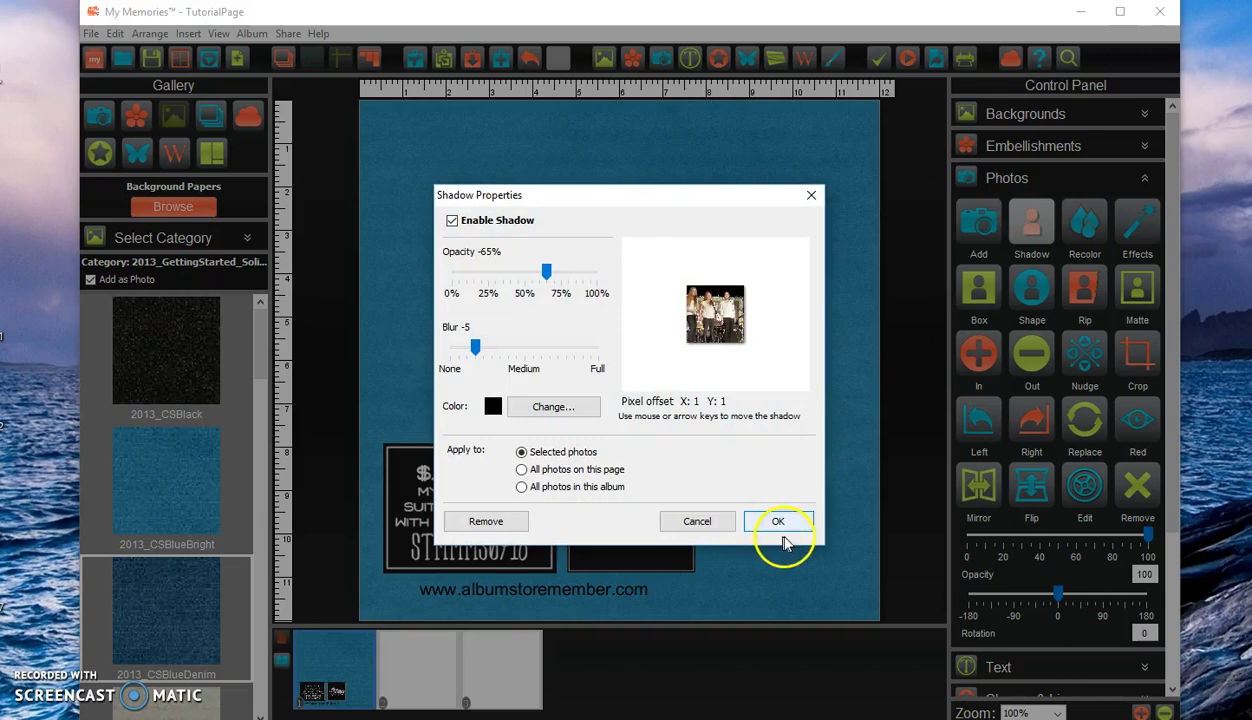
click(780, 531)
click(785, 495)
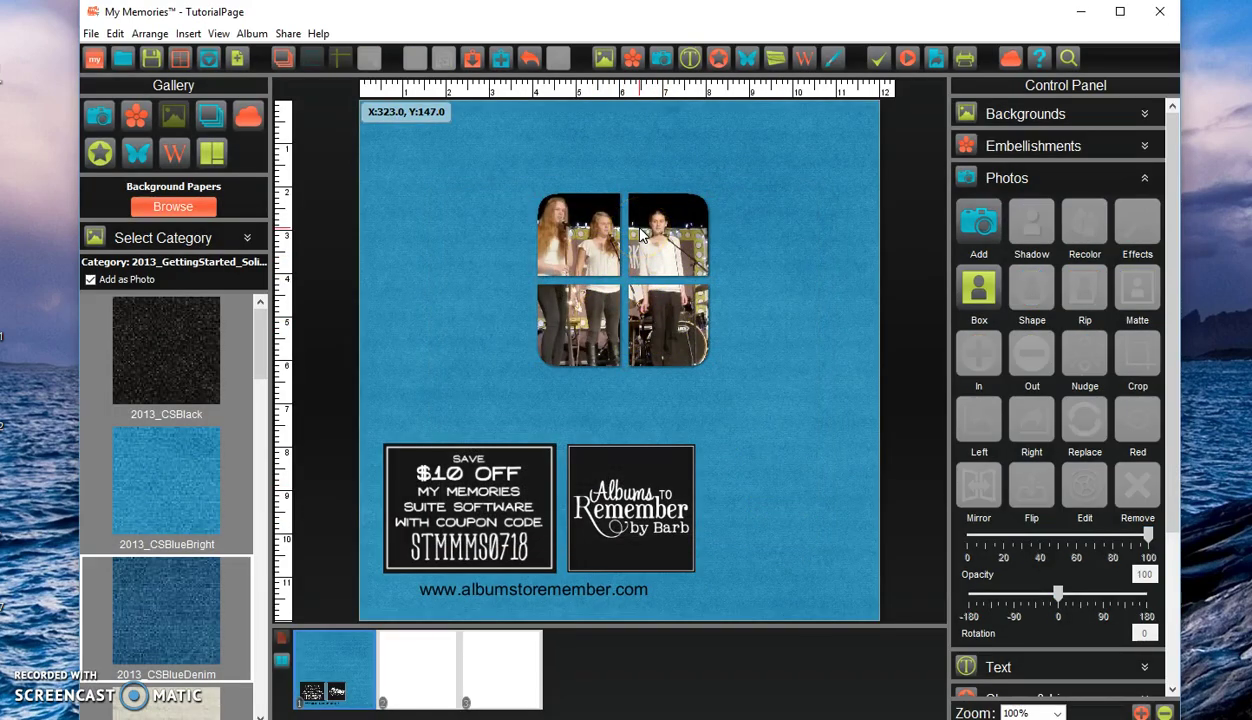
Undo the photo's shadow and Window corners, and apply the Button corner style instead.
click(538, 66)
click(528, 64)
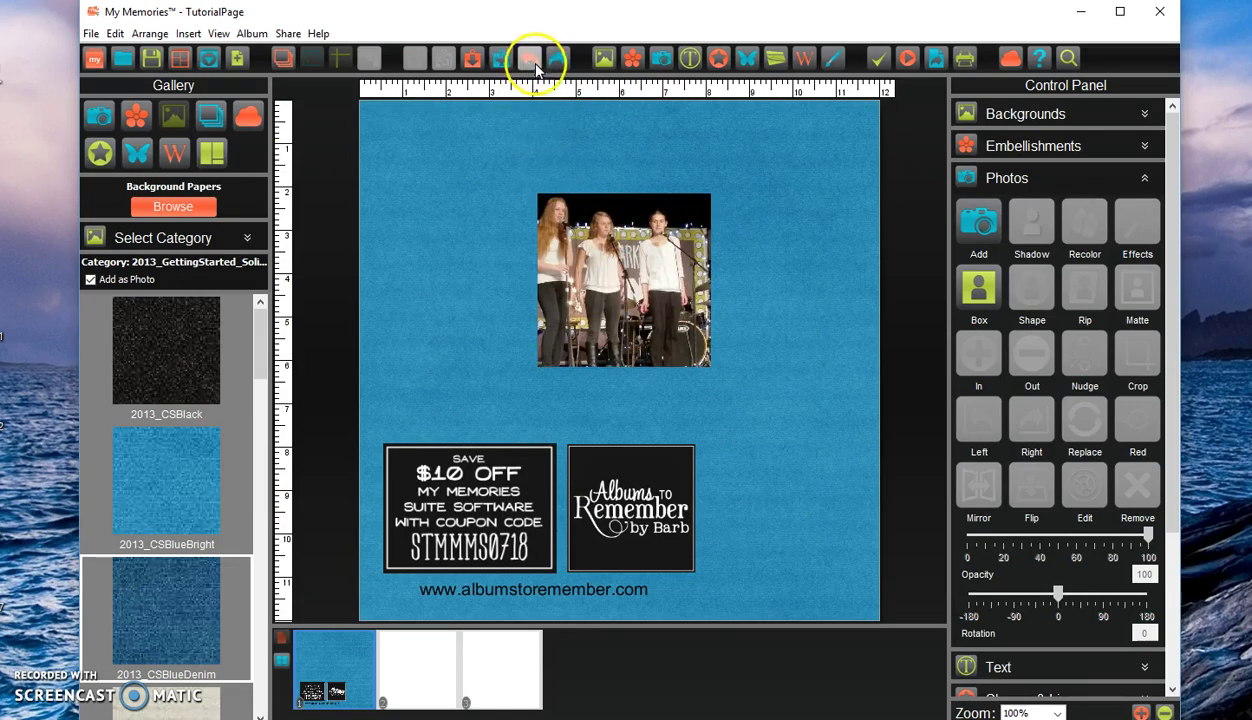
right_click(641, 287)
click(712, 415)
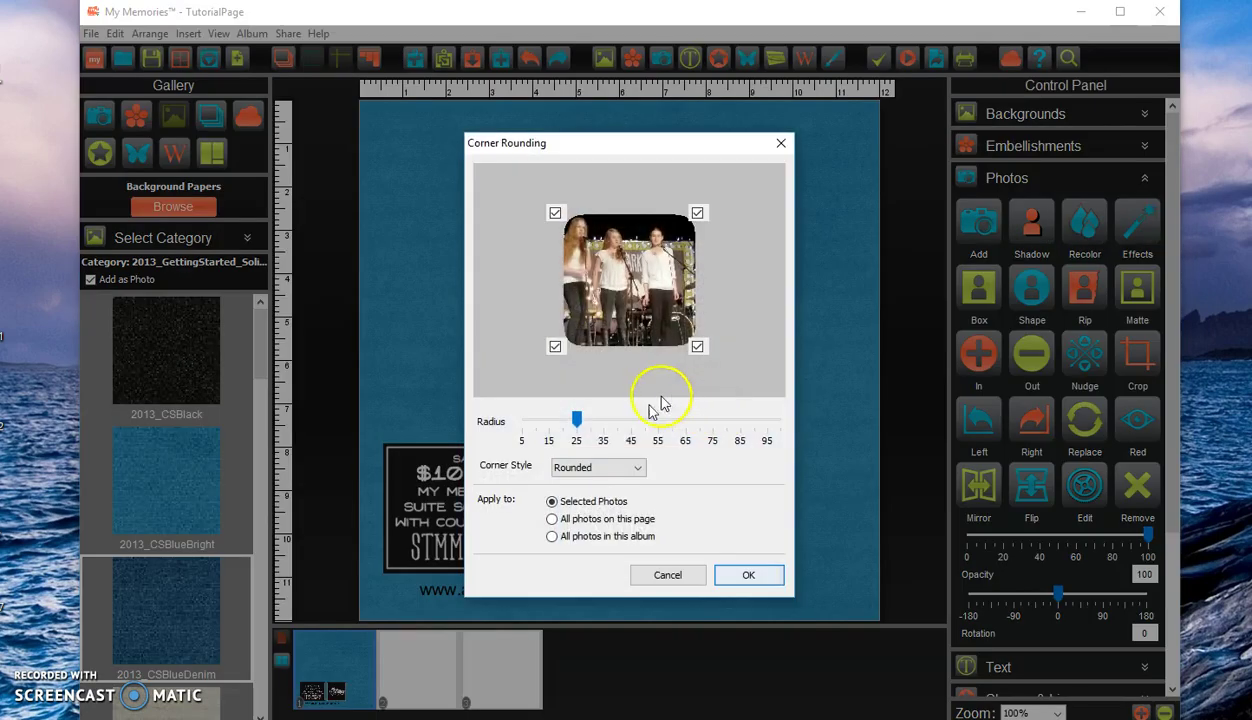
click(628, 470)
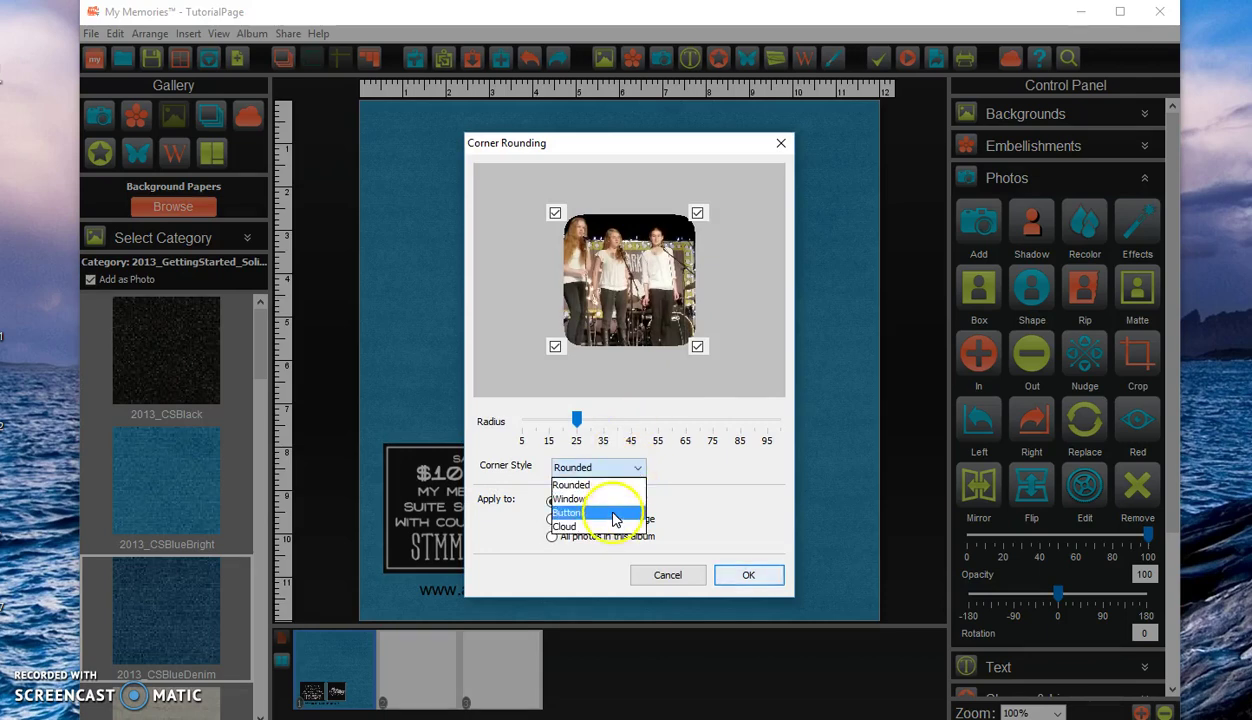
click(612, 513)
click(748, 575)
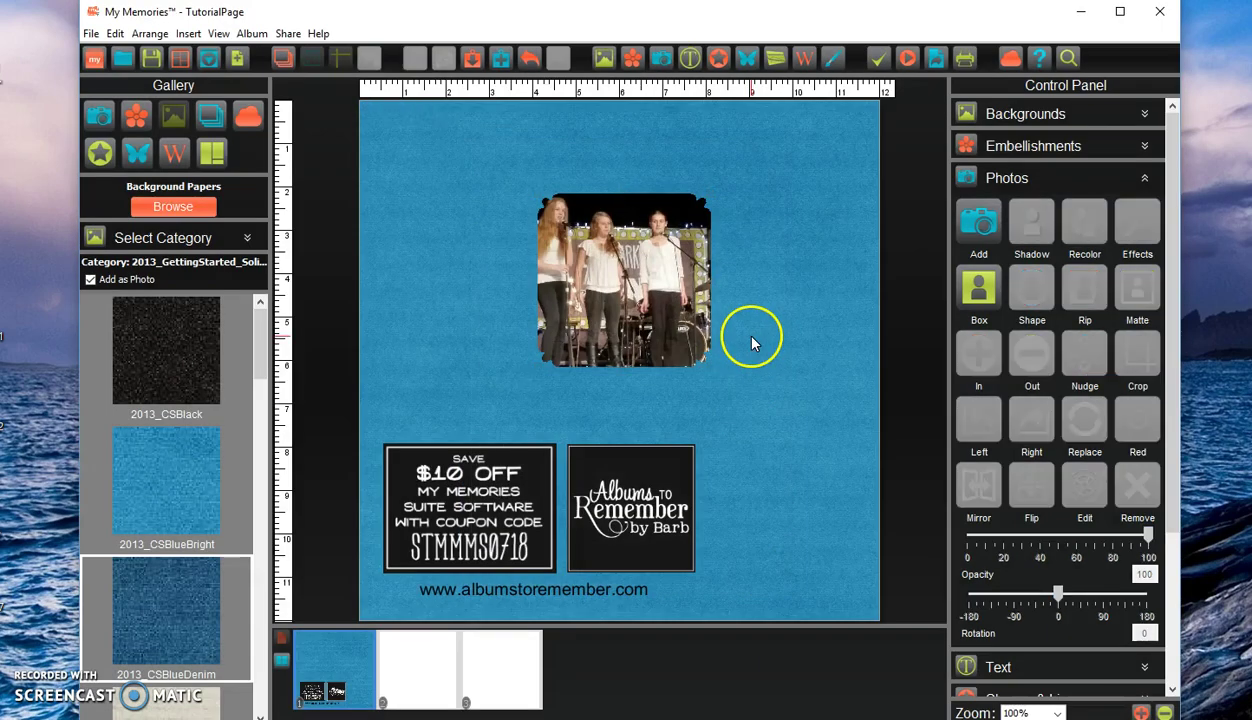
Give the button-cornered photo a shadow with 65% opacity and blur 5.
click(1030, 215)
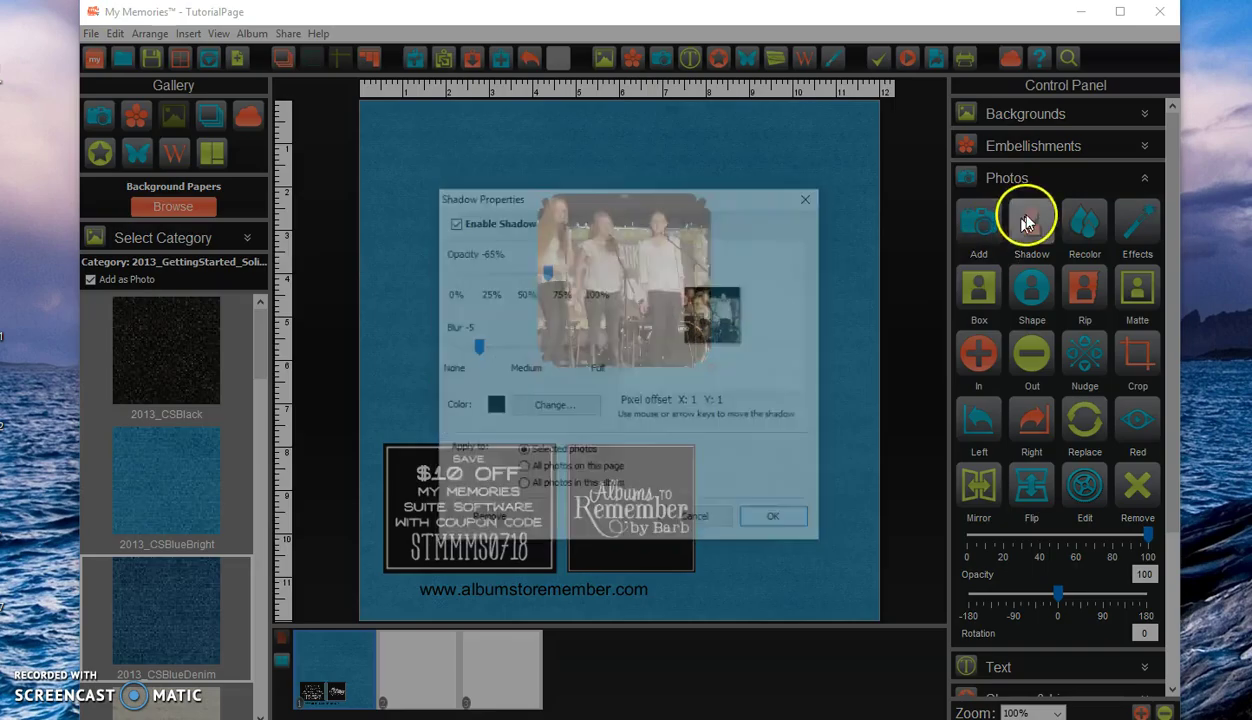
click(797, 523)
click(822, 378)
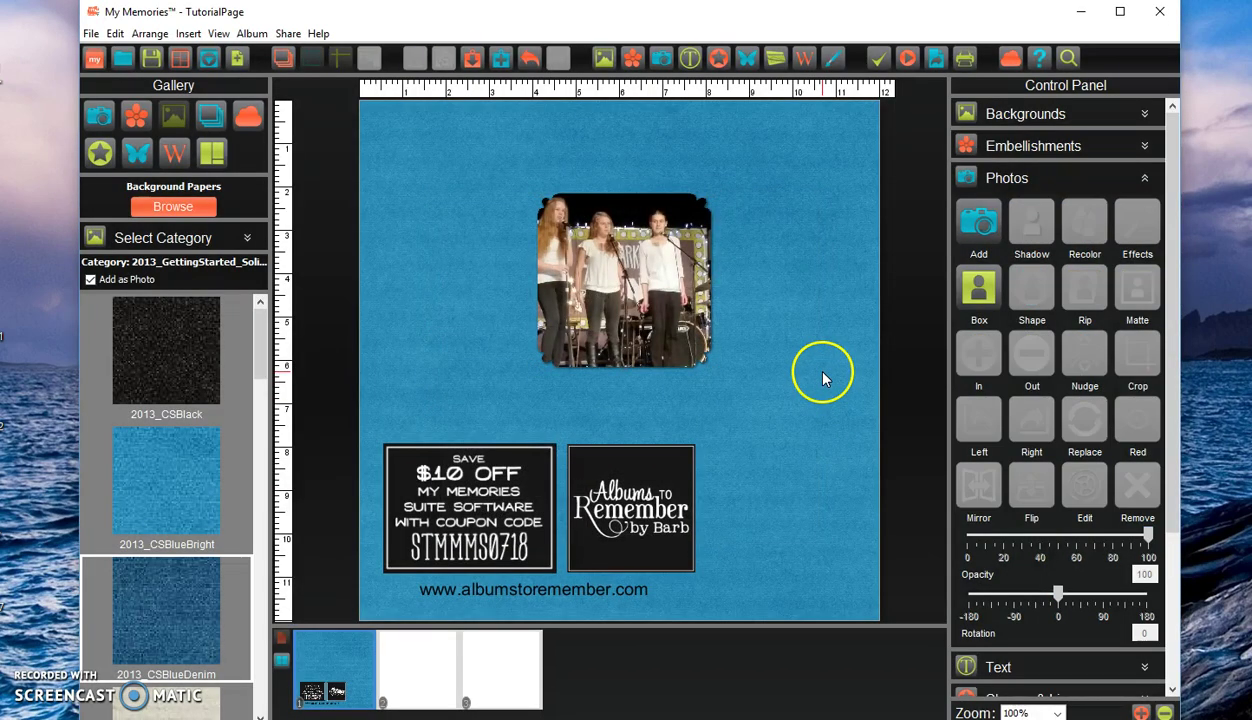
Try placing the 2013_CSCream paper on the page as a photo beside the group picture, and delete it.
scroll(170, 660, down, 1)
drag(166, 665, 771, 389)
key(Delete)
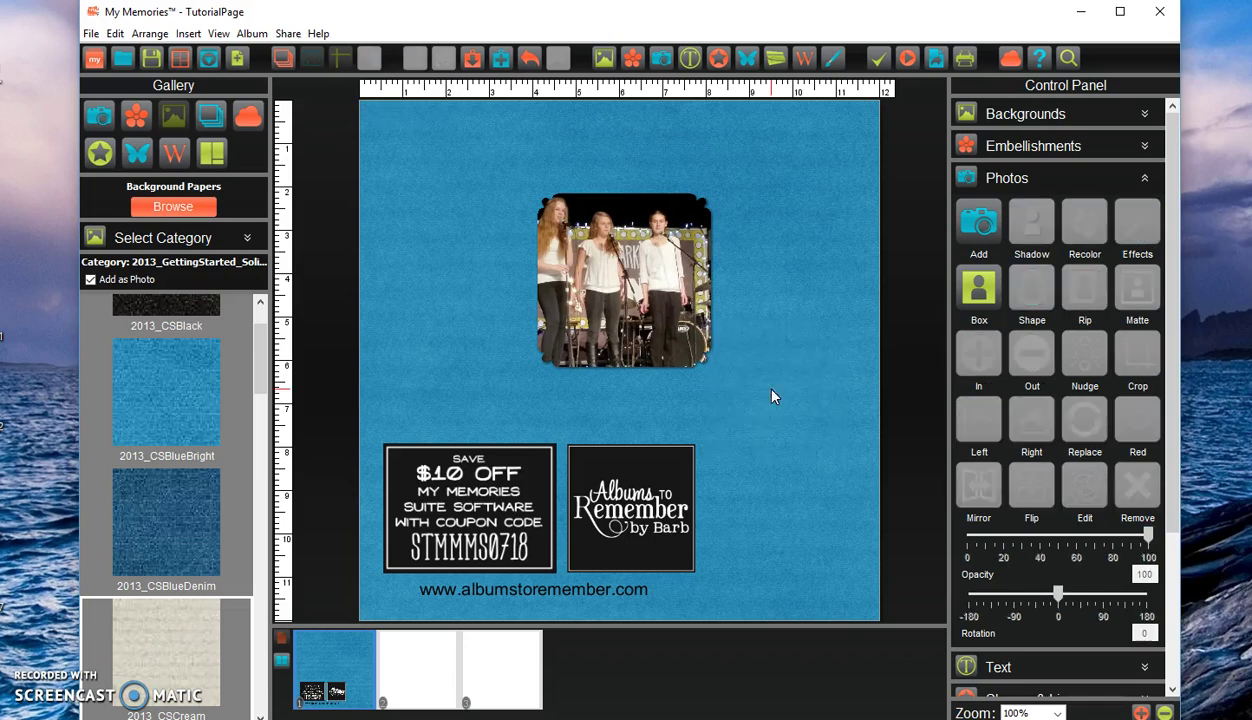
drag(196, 671, 819, 421)
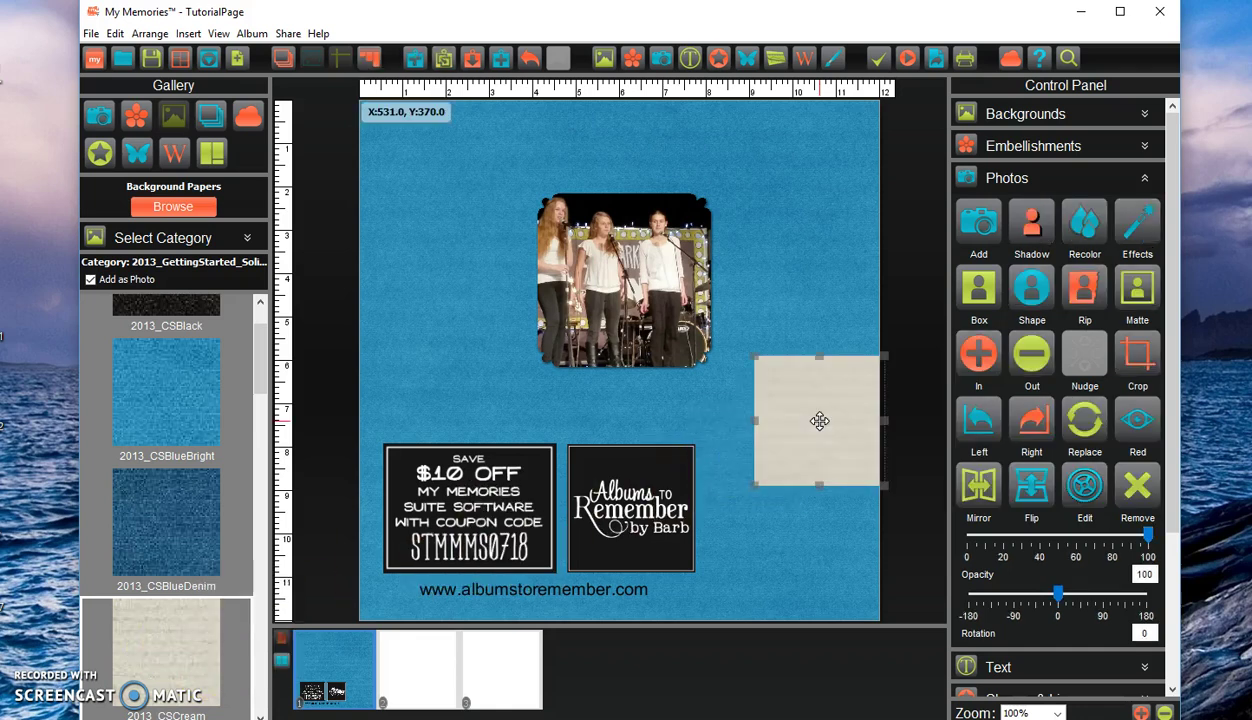
key(Delete)
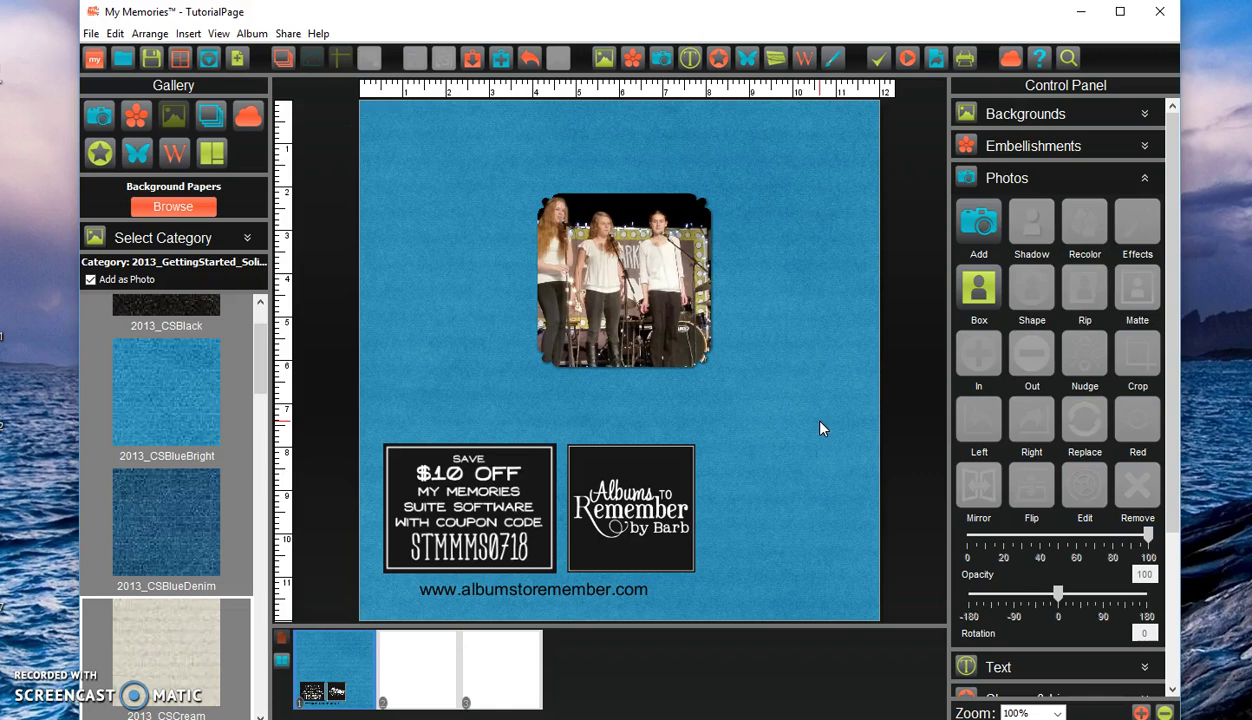
Browse the Pictures folder for images usable as a custom page background.
click(985, 116)
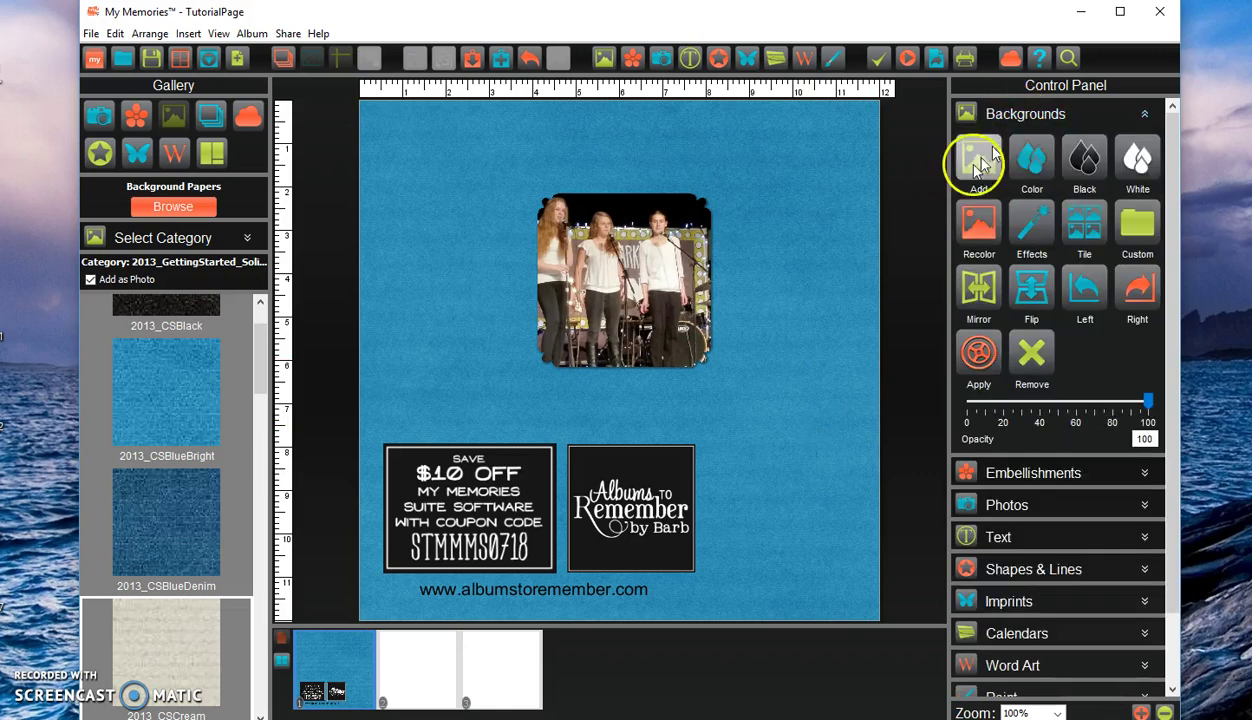
click(1134, 222)
mouse_move(953, 246)
mouse_down()
mouse_move(959, 372)
mouse_move(953, 268)
mouse_up()
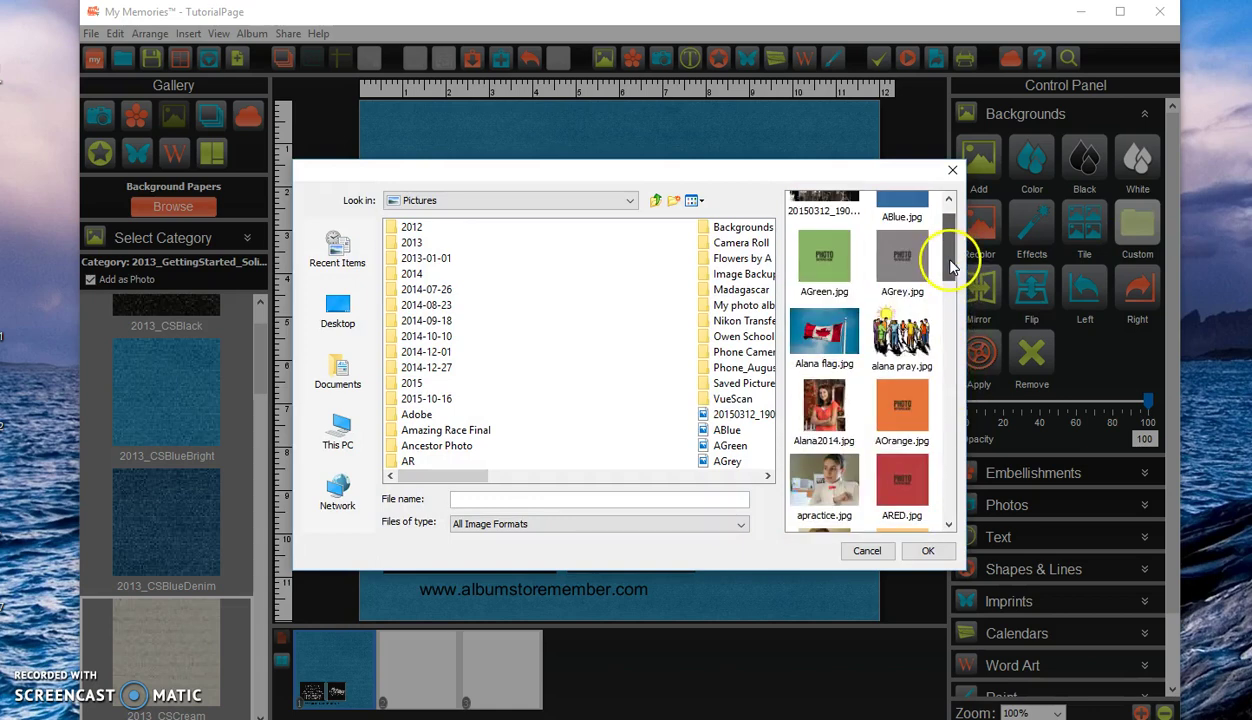
click(867, 551)
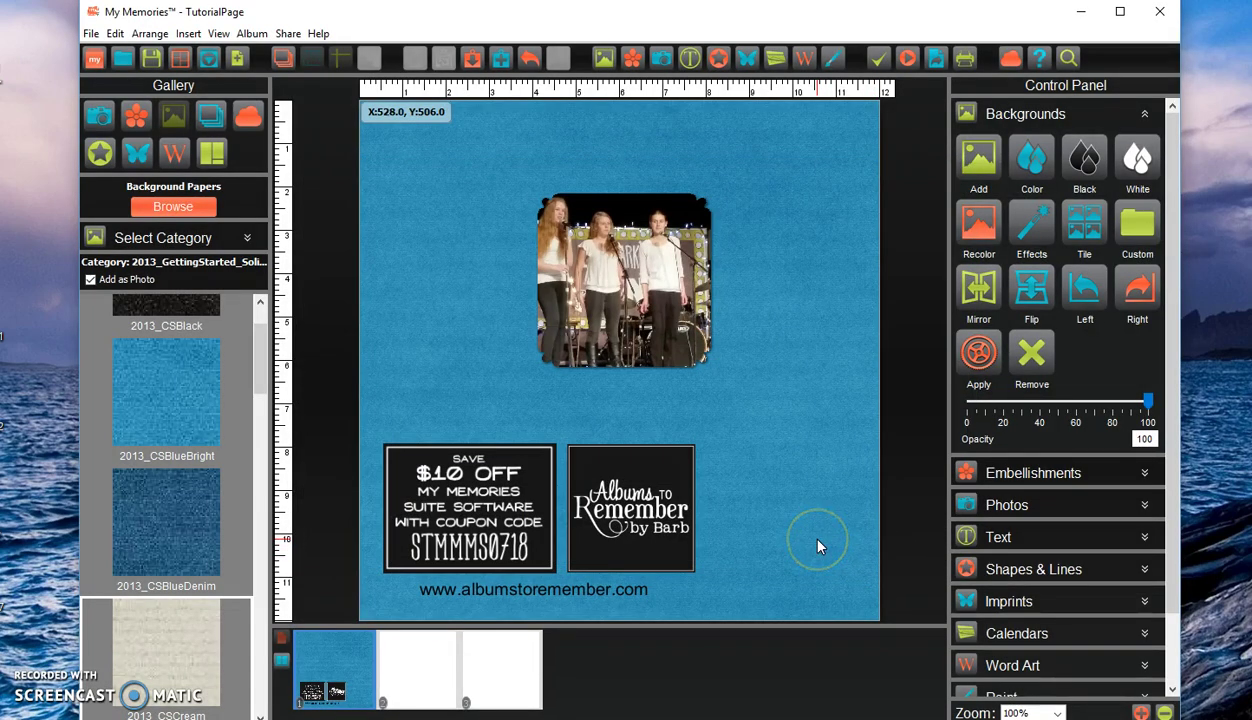
Change the photo's corner style to Cloud, keeping all four corners and the selected-photo scope.
right_click(646, 325)
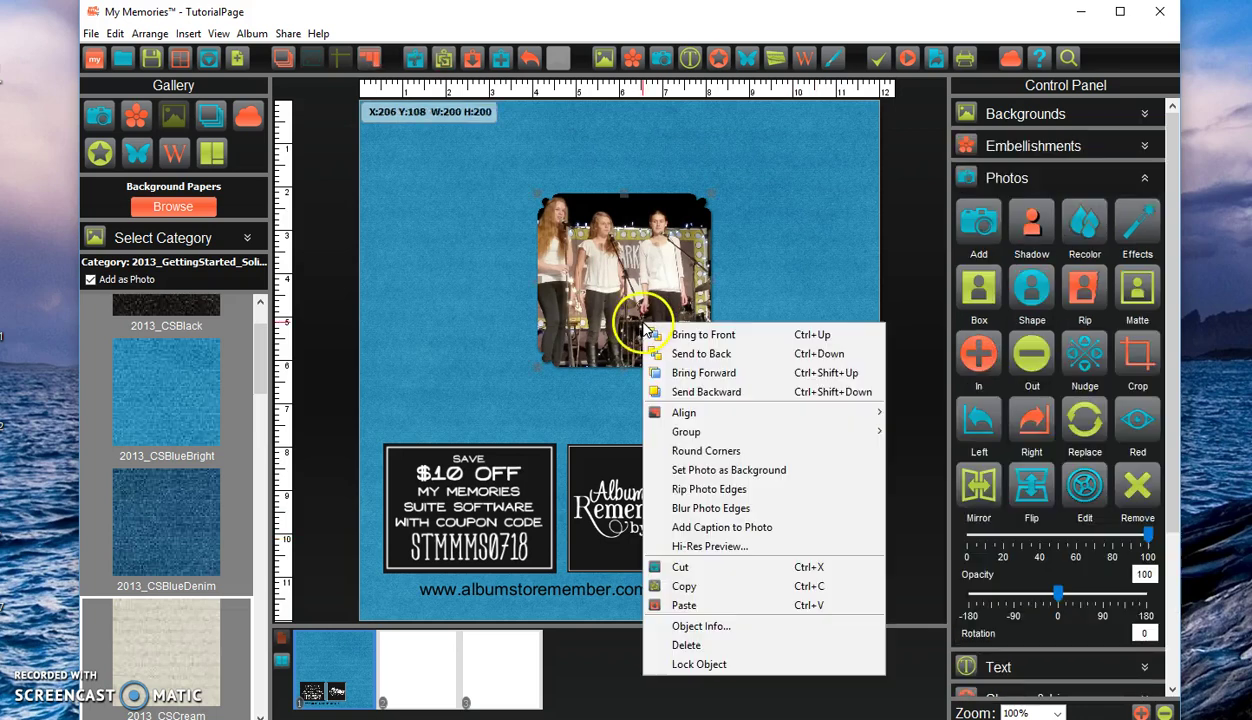
click(711, 459)
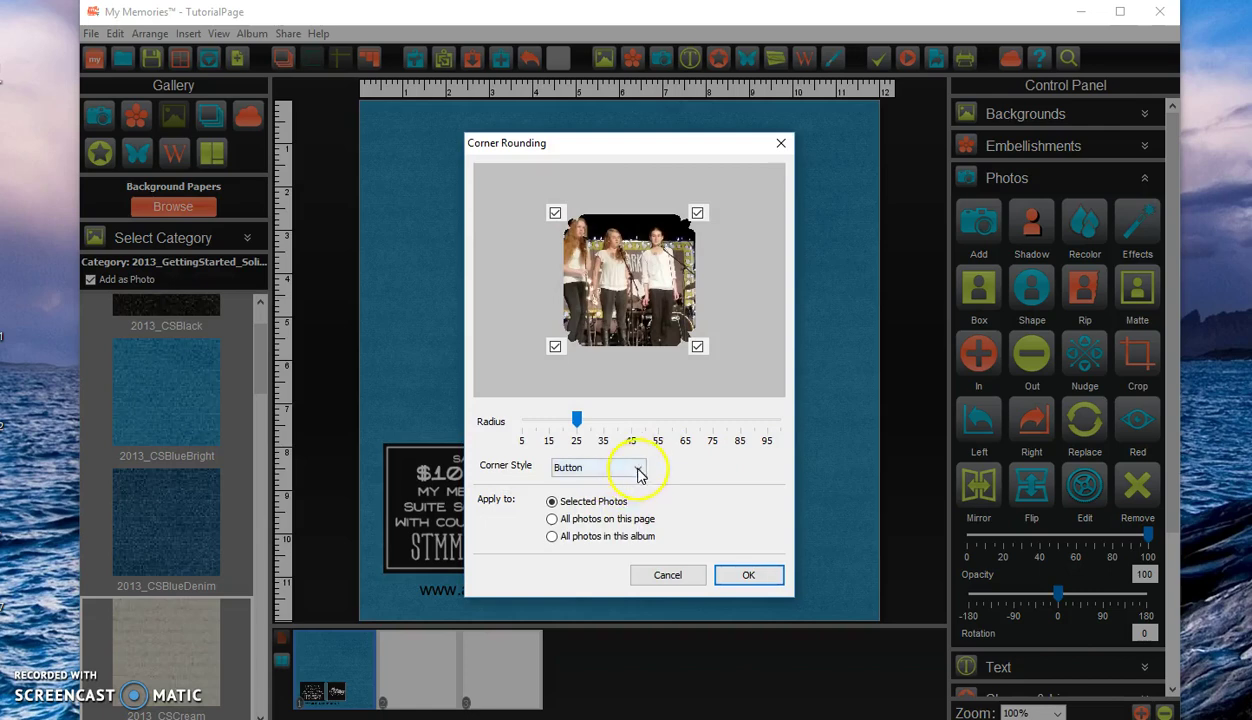
click(634, 468)
click(632, 526)
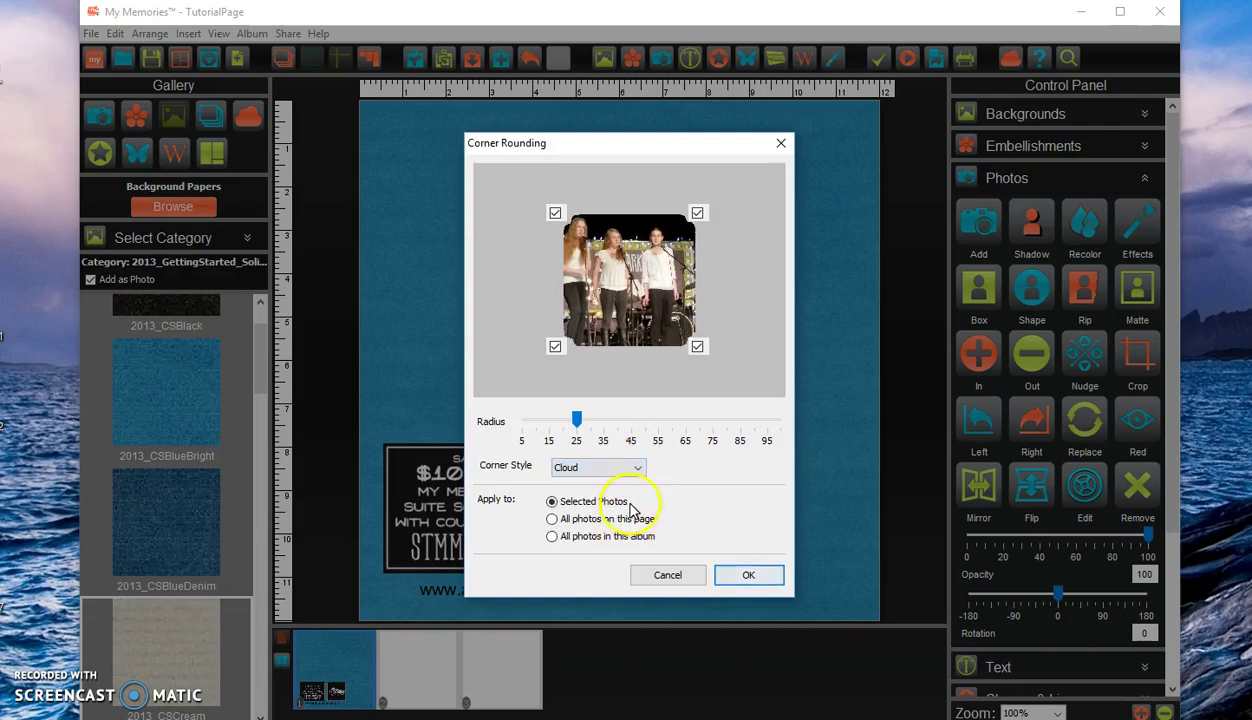
click(746, 575)
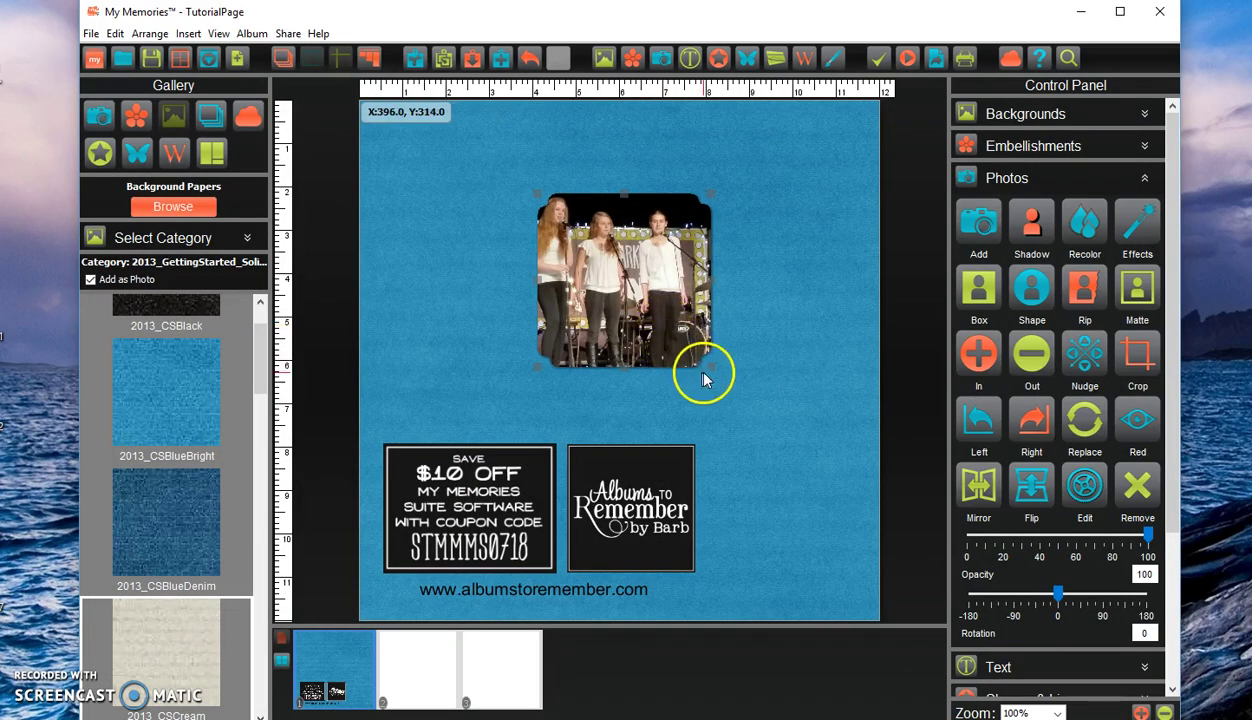
Enlarge the photo to about 276 by 276 despite the pixelation risk and move it to about X 176, Y 70.
drag(711, 369, 760, 400)
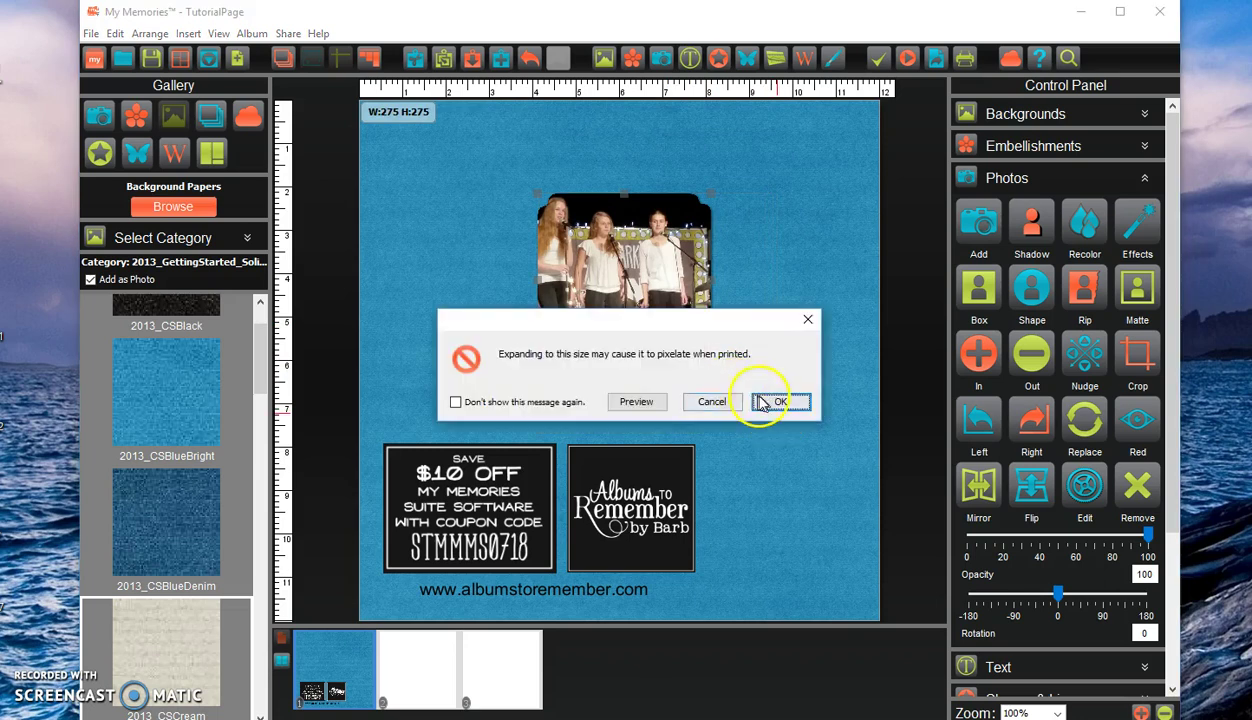
click(766, 400)
drag(617, 313, 591, 280)
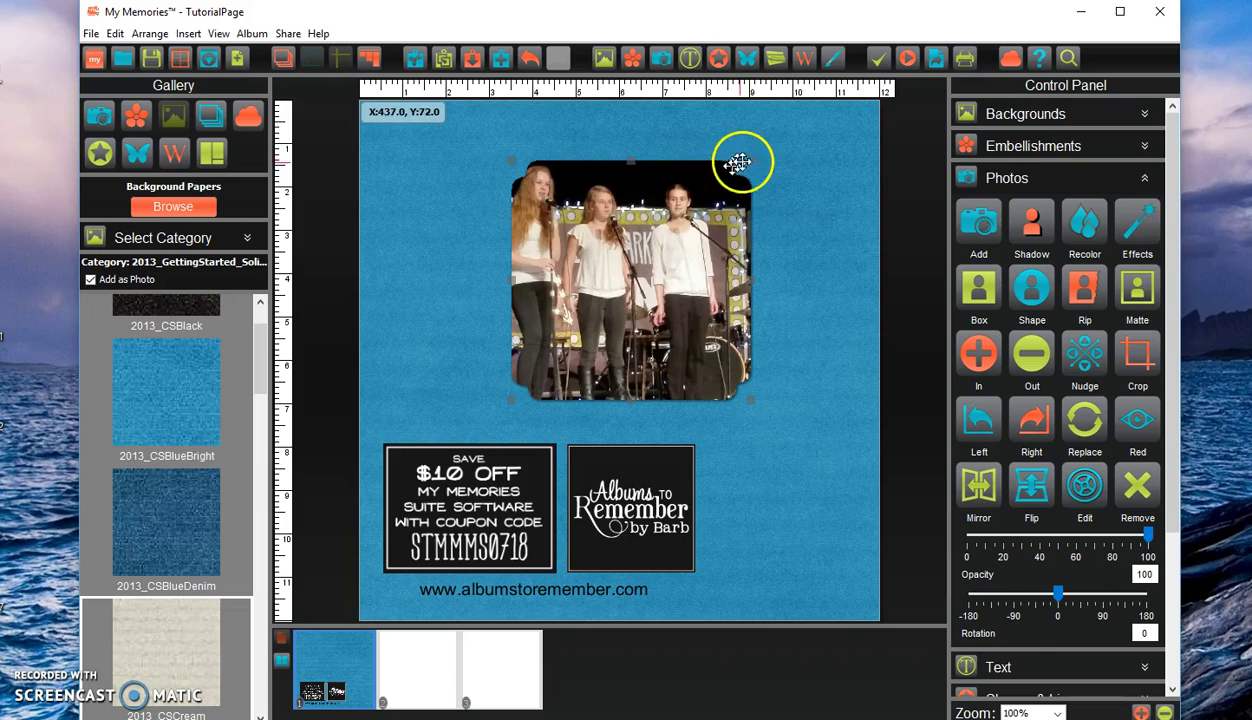
Change the enlarged photo's corner style to Window on all four corners and reselect the photo.
right_click(660, 278)
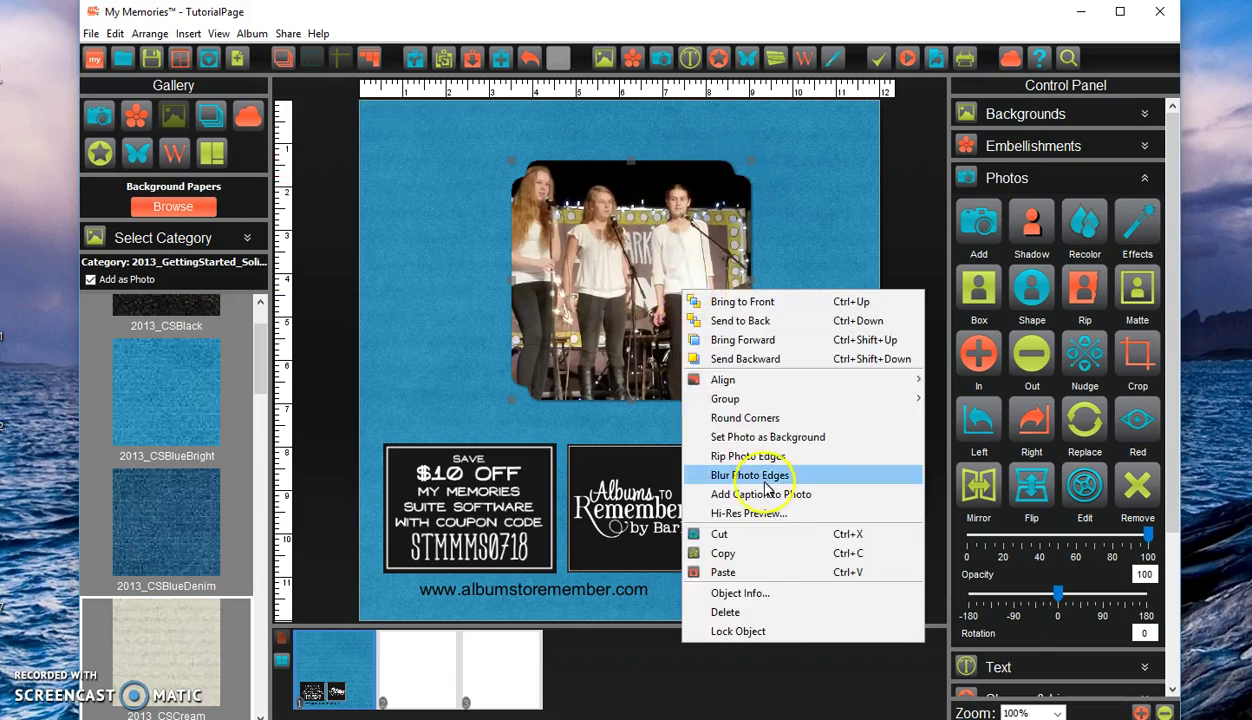
click(741, 416)
click(632, 470)
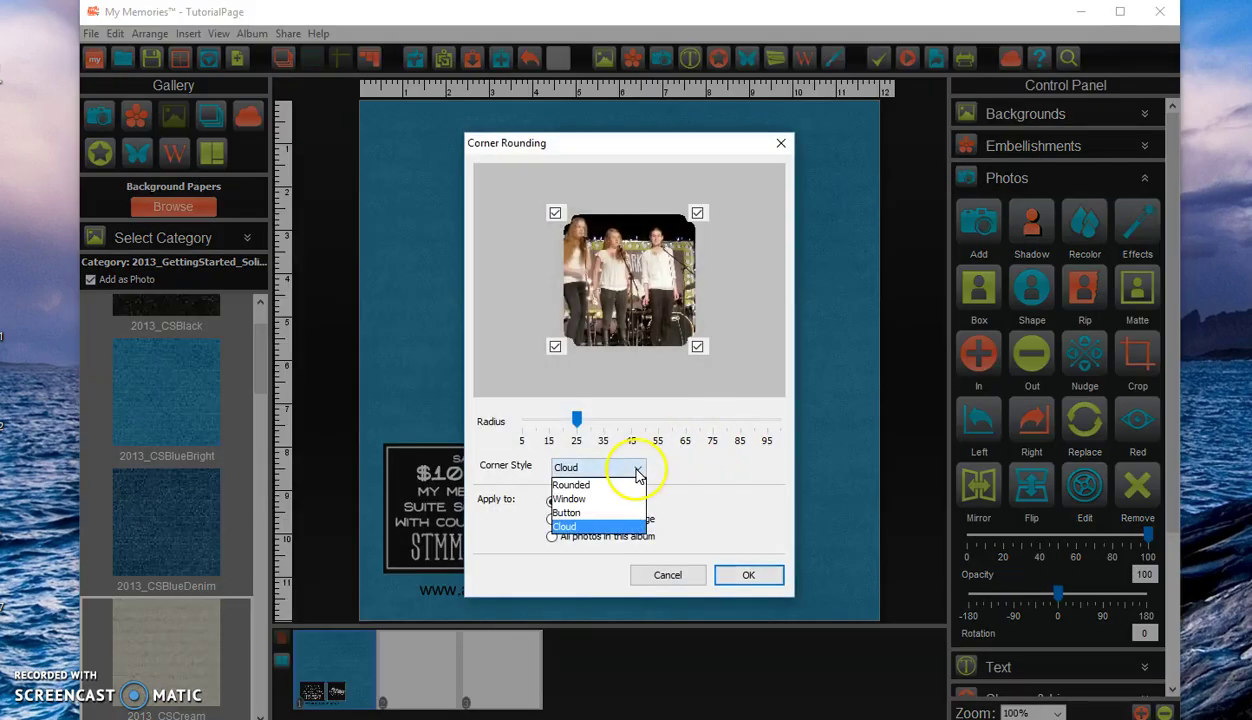
click(620, 507)
click(748, 575)
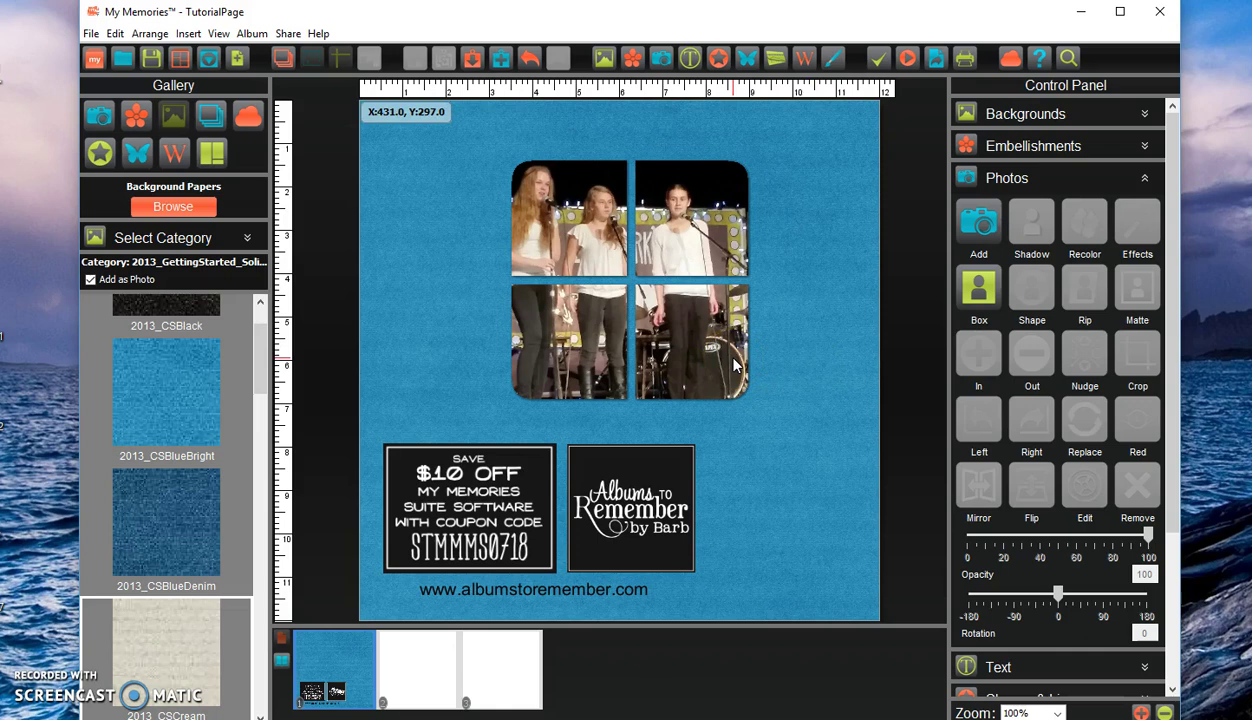
click(733, 362)
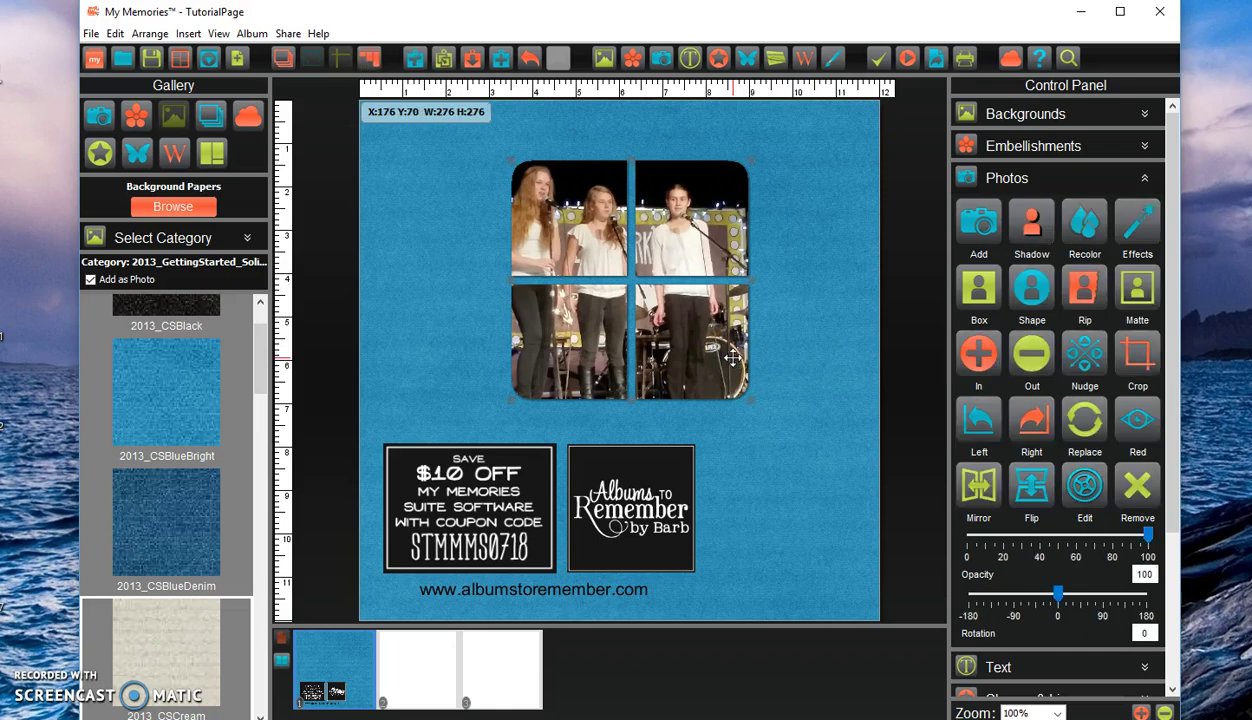
Show the Pictures folder's photos in the gallery and examine the mark beside the placed photo.
click(103, 117)
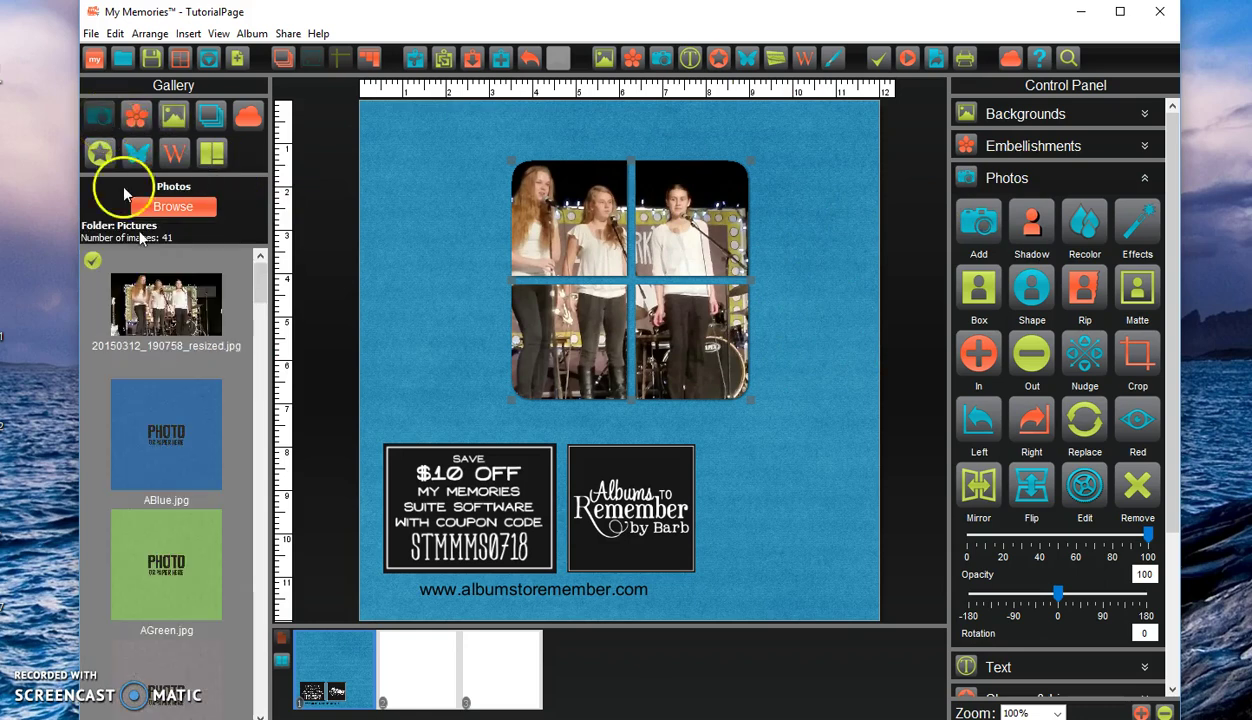
click(100, 259)
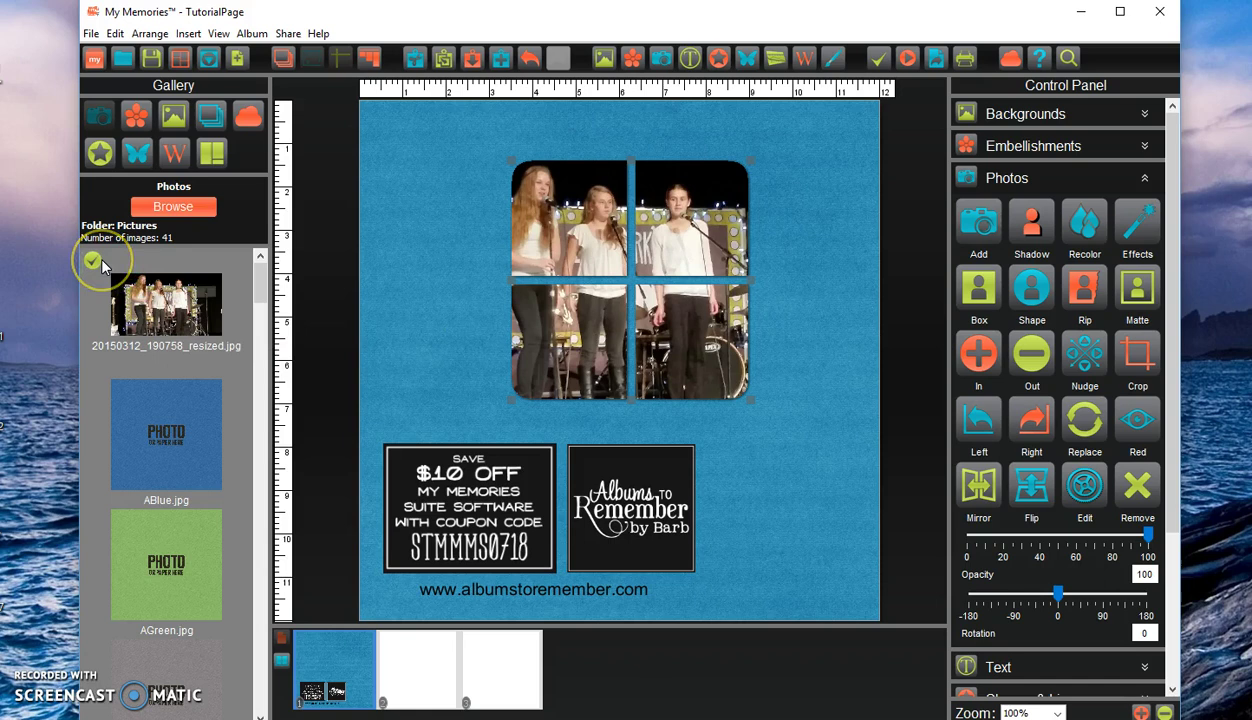
Delete the Window-cornered photo from its box so that only the empty photo placeholder remains.
click(629, 350)
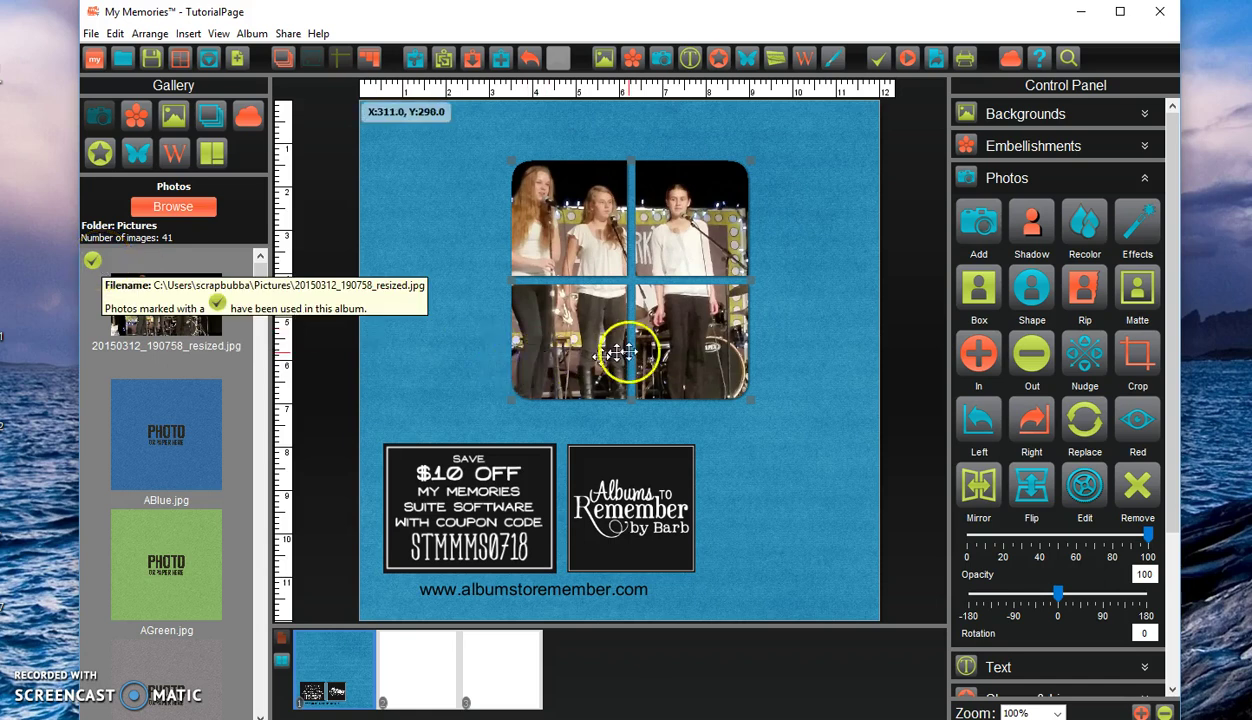
click(558, 356)
click(465, 370)
click(552, 350)
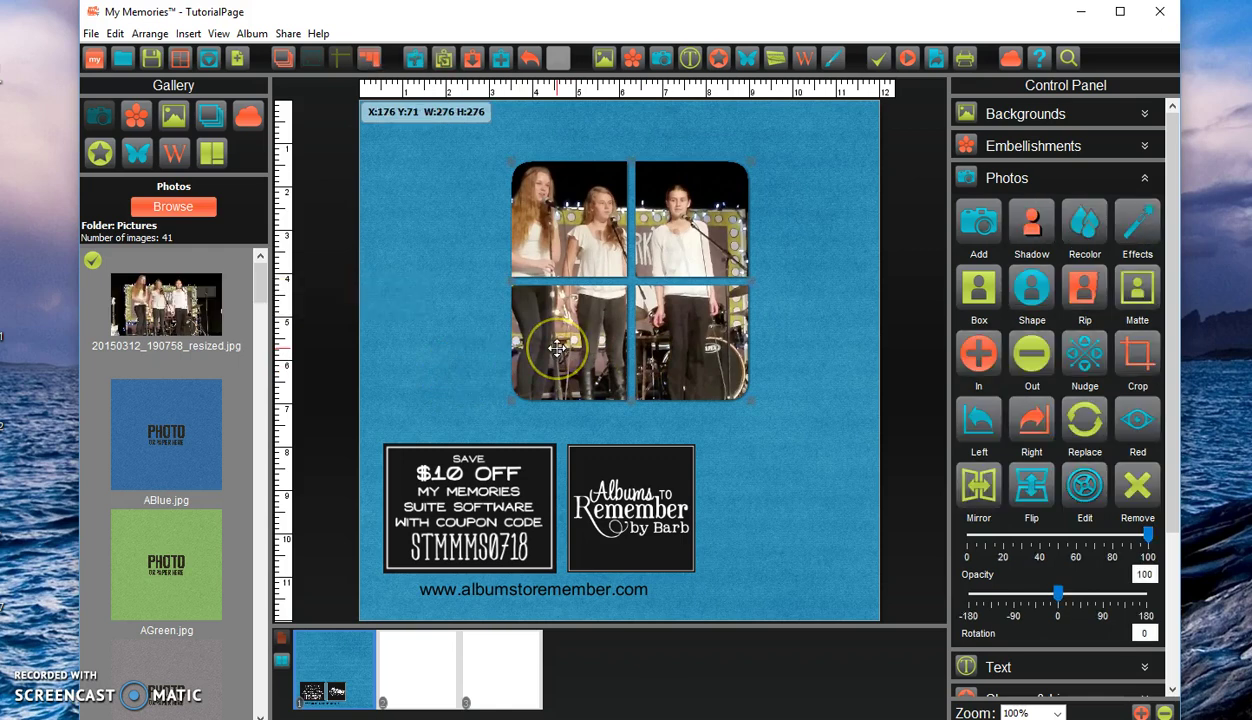
key(Delete)
click(462, 355)
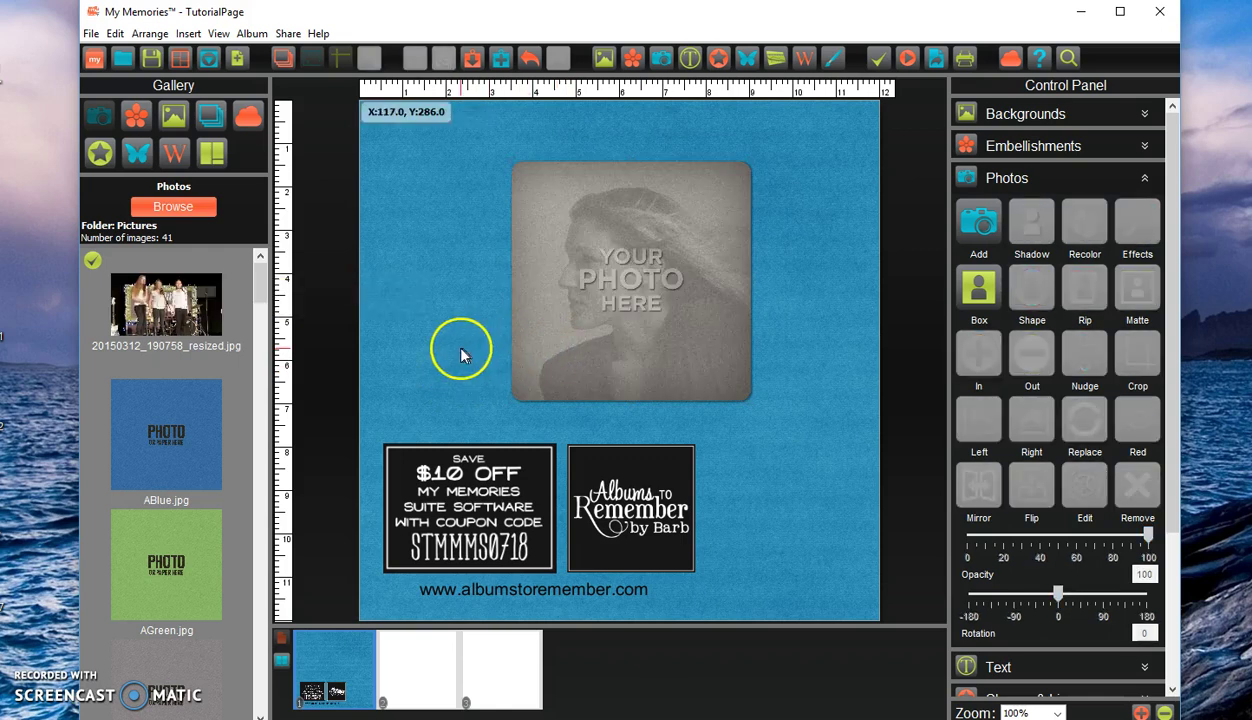
Place 20150312_190758_resized.jpg from the gallery into the empty photo box and accept the default crop.
click(178, 425)
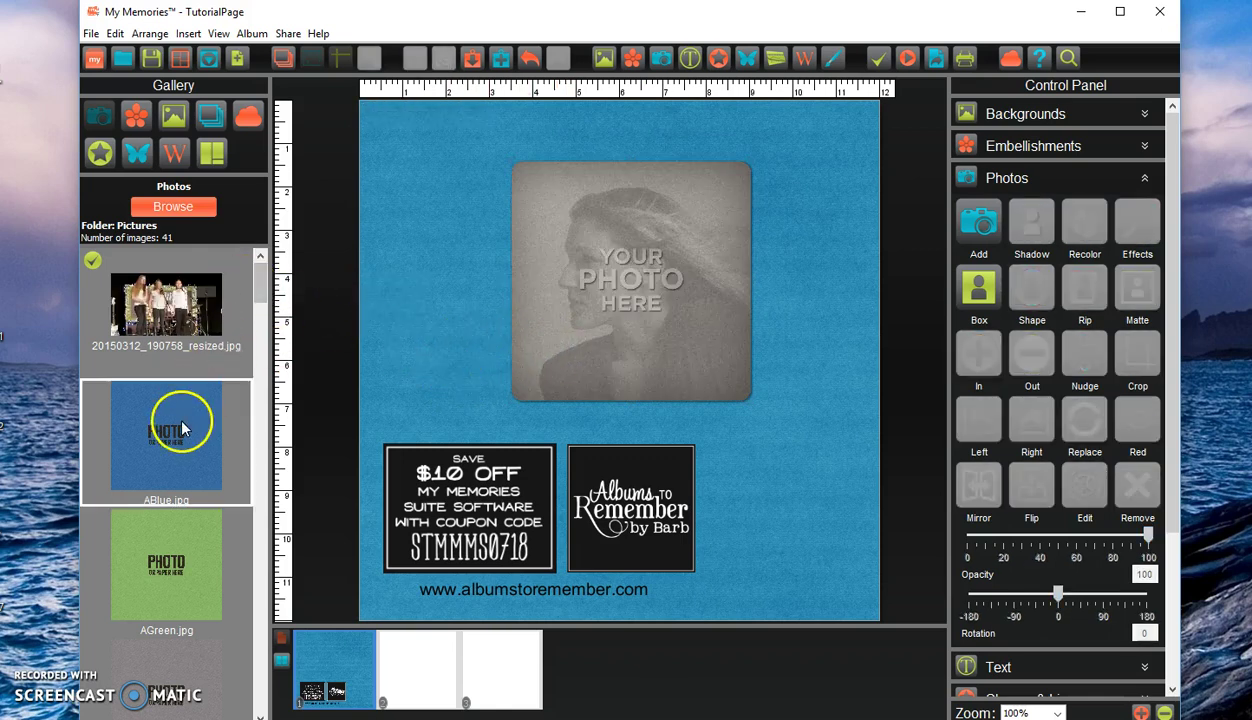
click(180, 315)
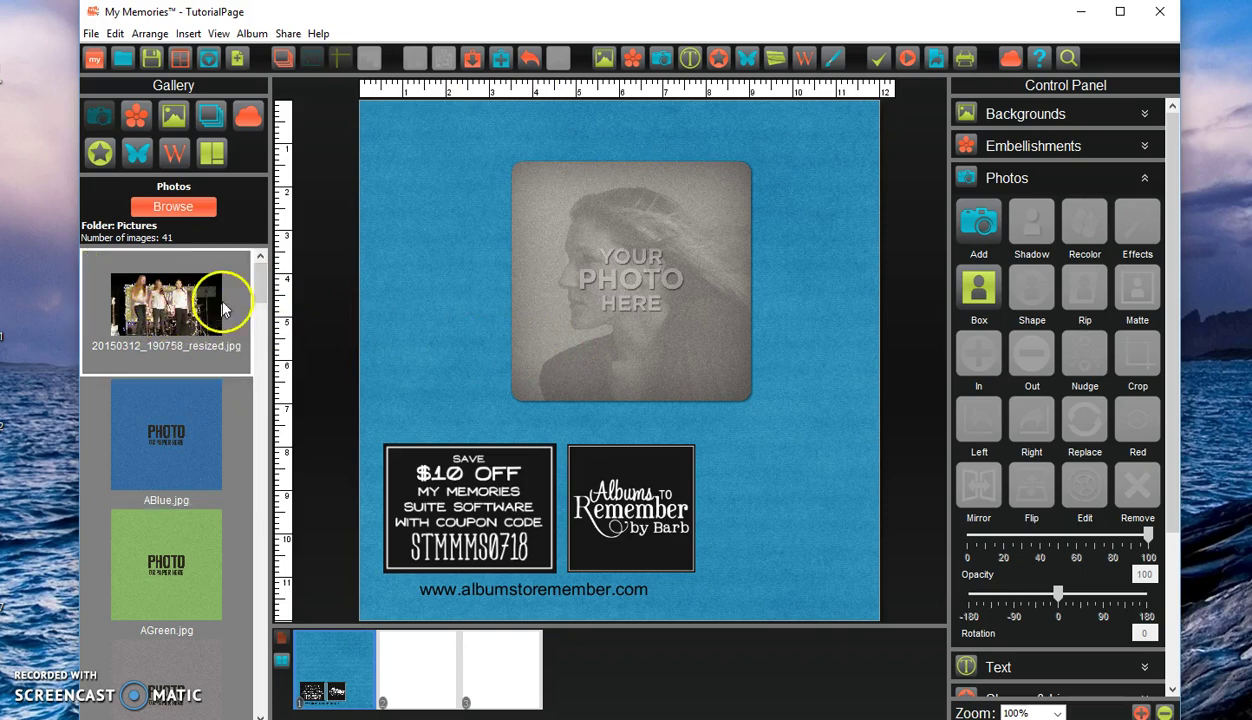
click(188, 430)
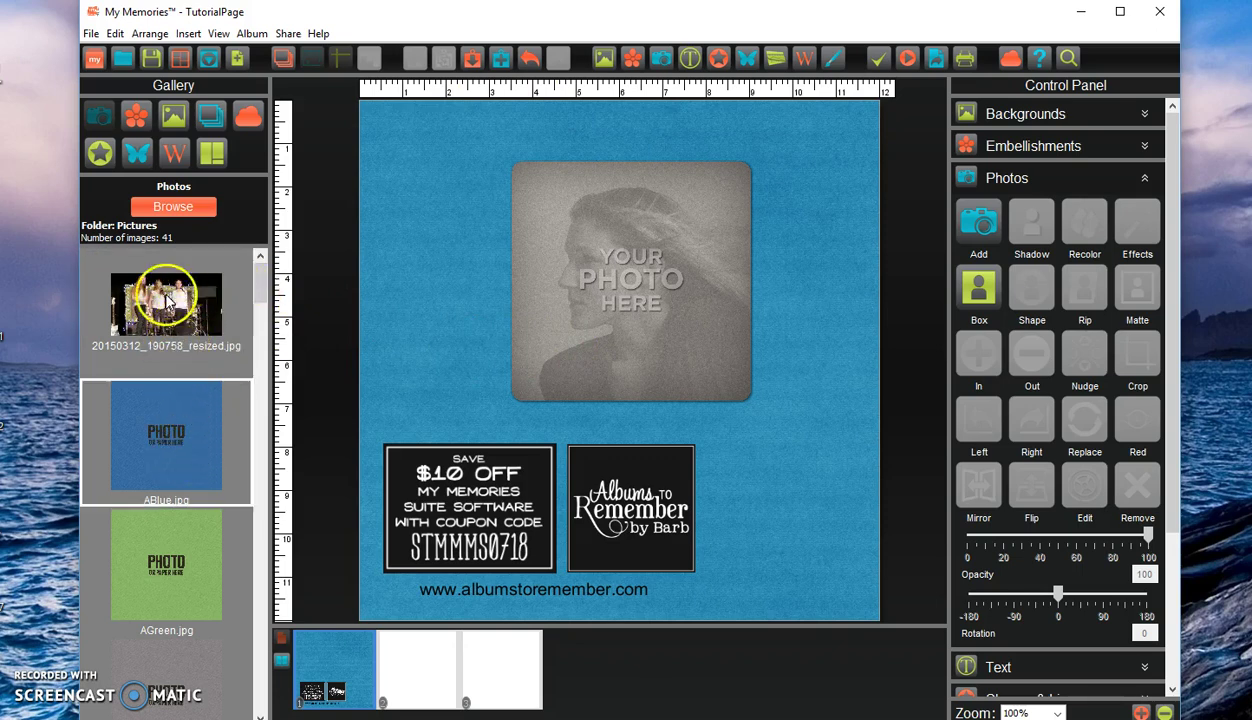
mouse_move(260, 313)
mouse_down()
mouse_move(262, 349)
mouse_move(265, 288)
mouse_up()
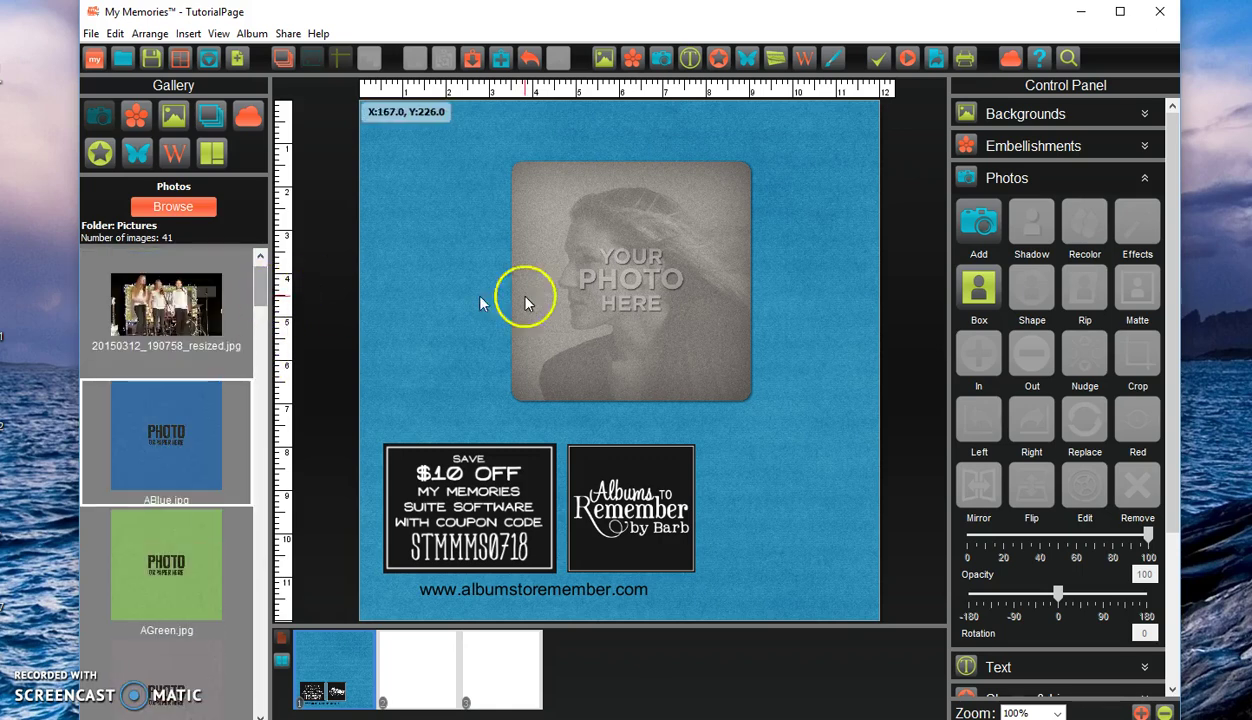
click(205, 297)
click(551, 265)
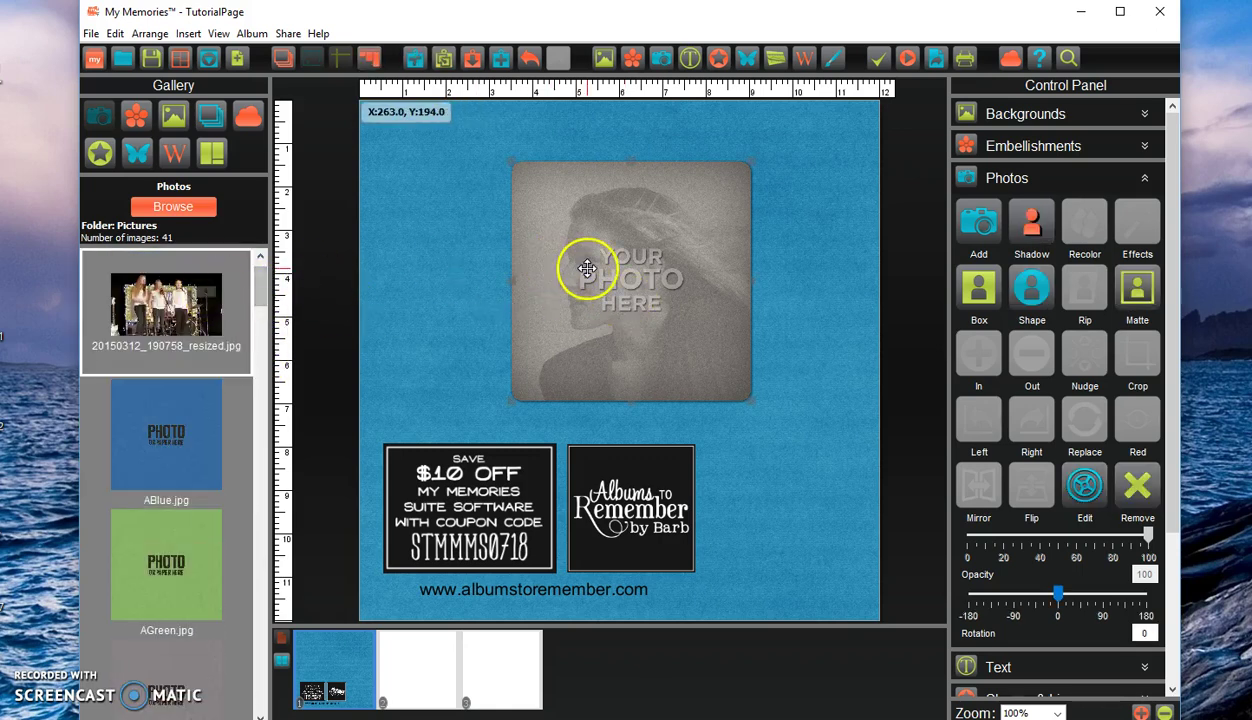
drag(165, 312, 632, 285)
click(831, 416)
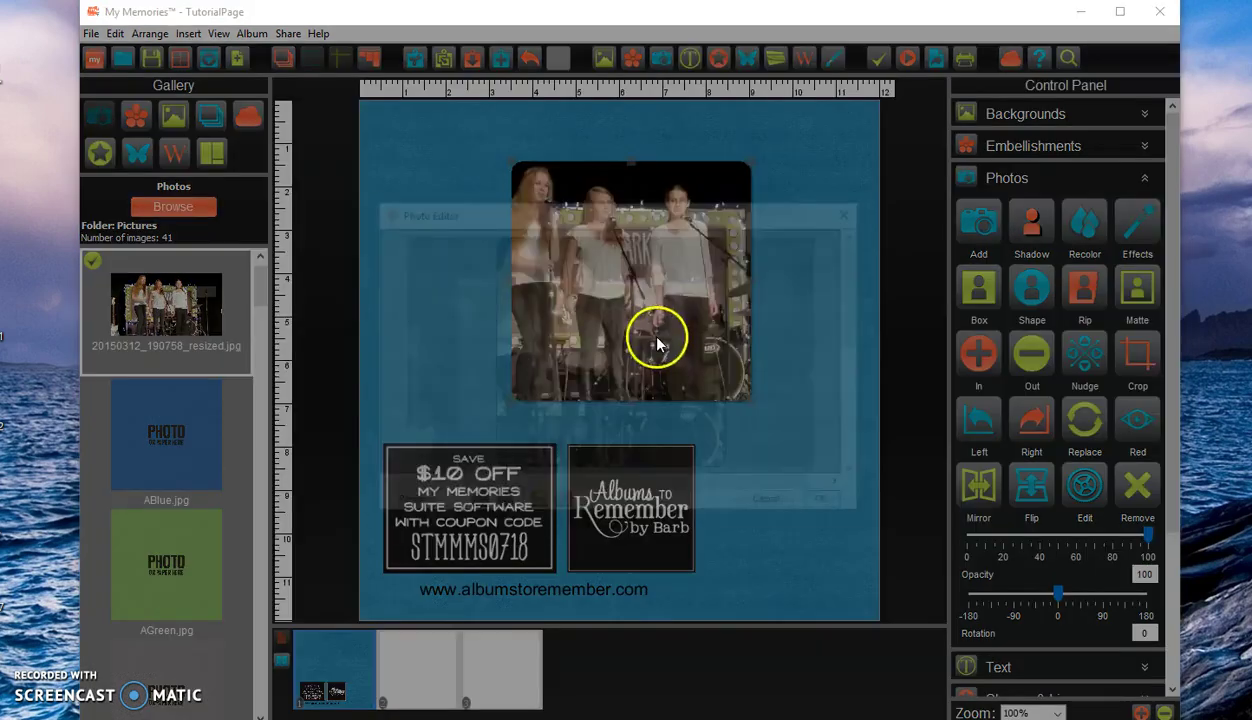
click(830, 503)
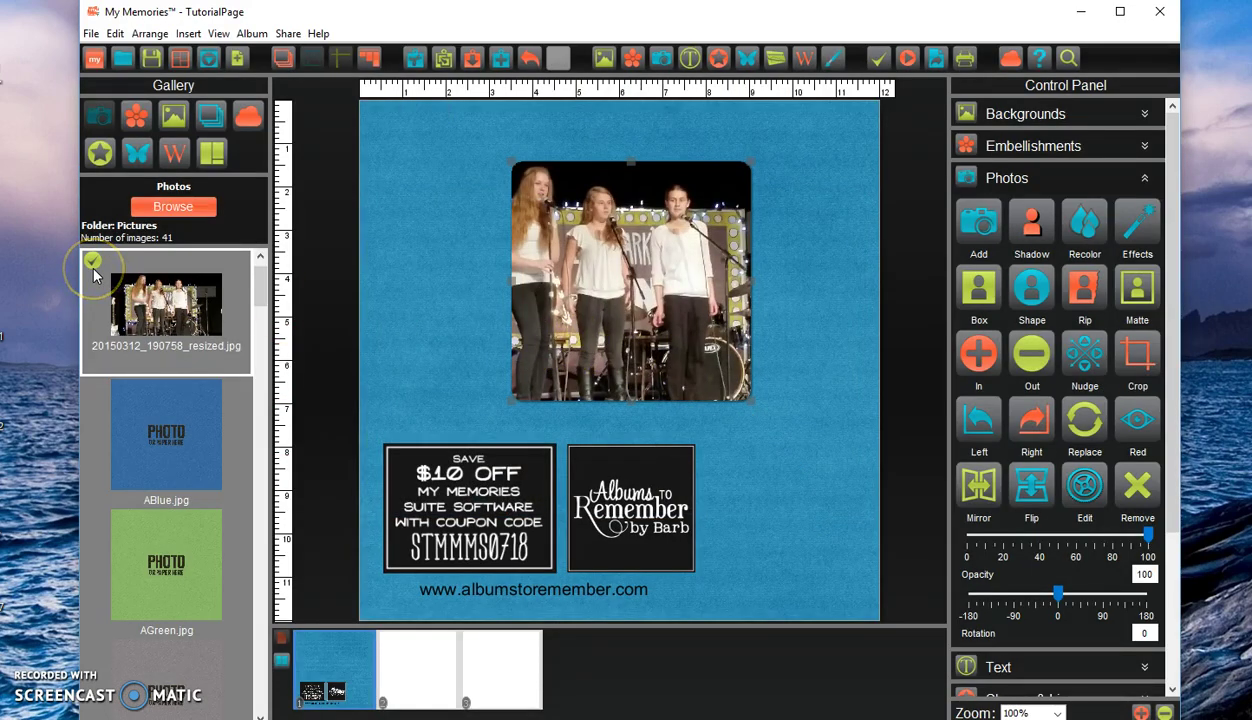
Move the group photo on the page to about X 95, Y 32 and deselect it.
mouse_move(94, 275)
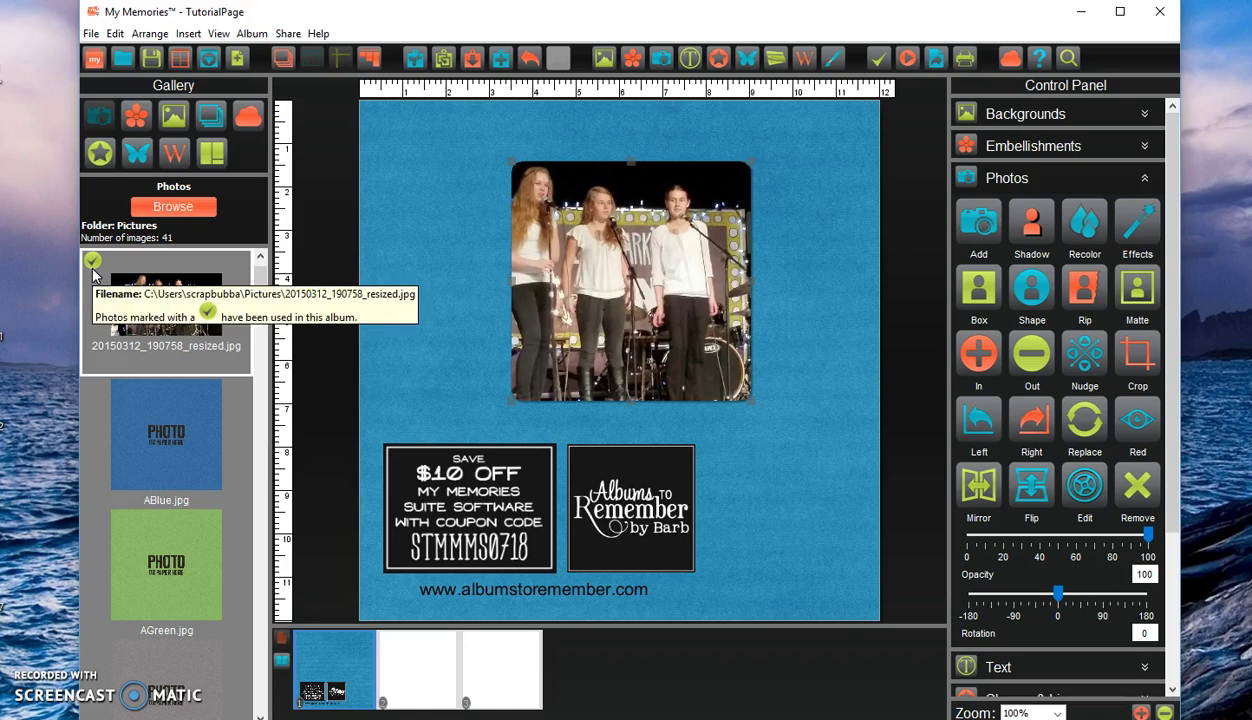
drag(92, 270, 584, 296)
click(704, 354)
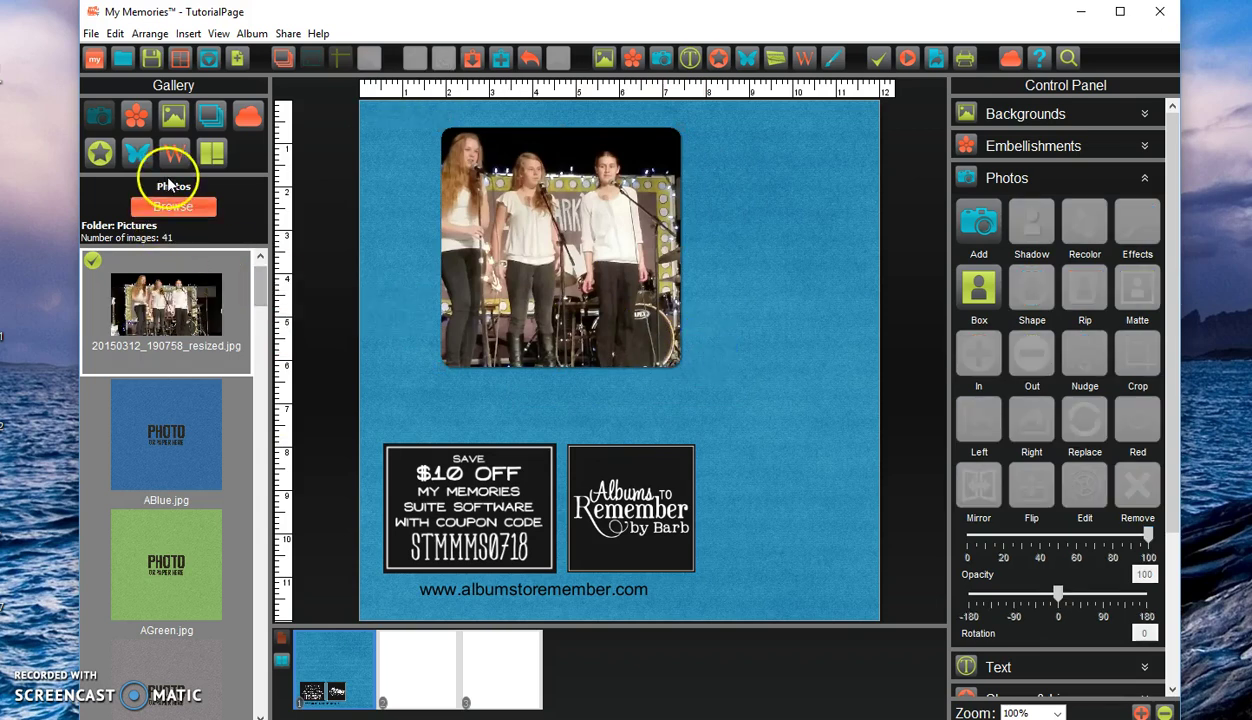
Add a 200 by 200 photo box at about X 361, Y 108 and a second one resized to 150 by 150 at about X 401, Y 360.
click(979, 288)
drag(662, 341, 801, 264)
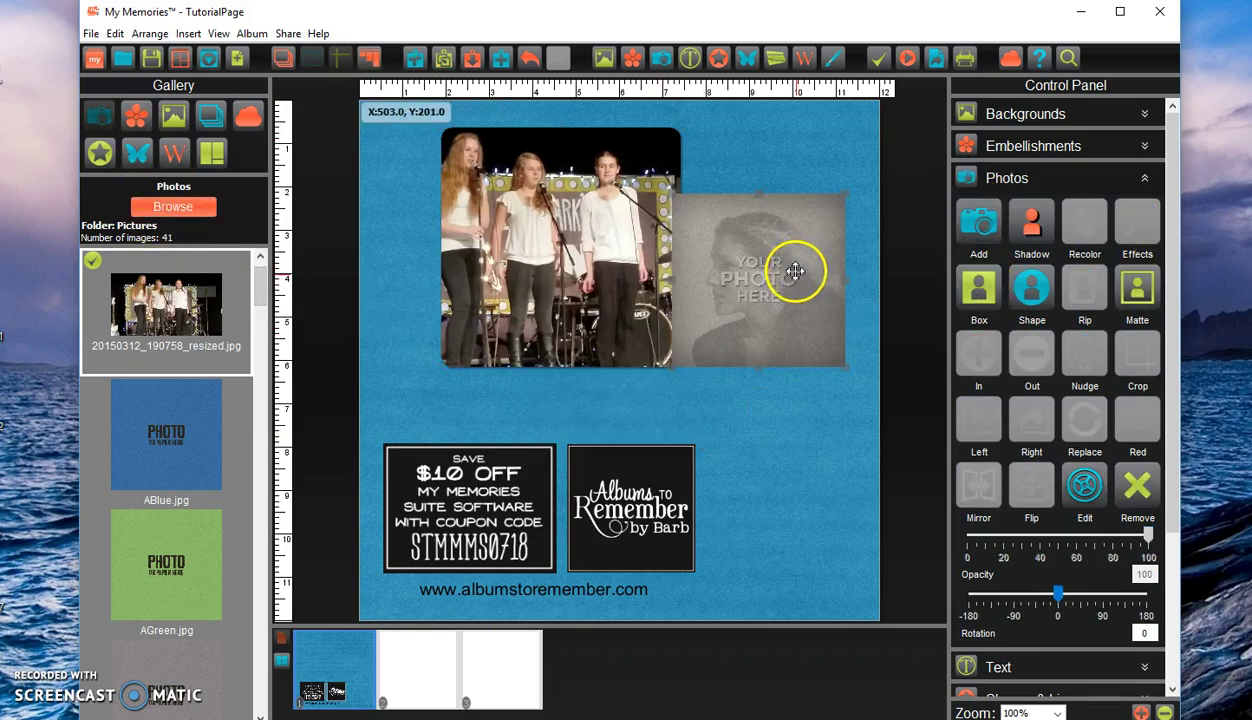
click(973, 290)
drag(629, 327, 732, 385)
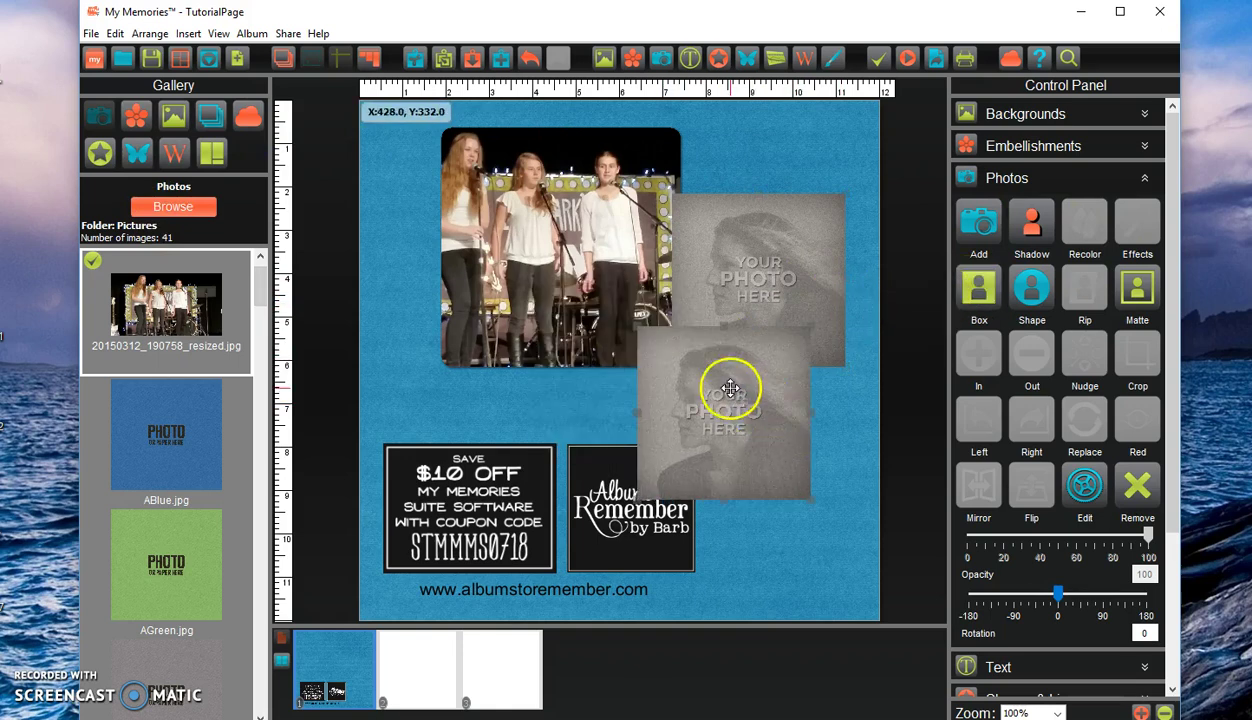
drag(640, 333, 685, 366)
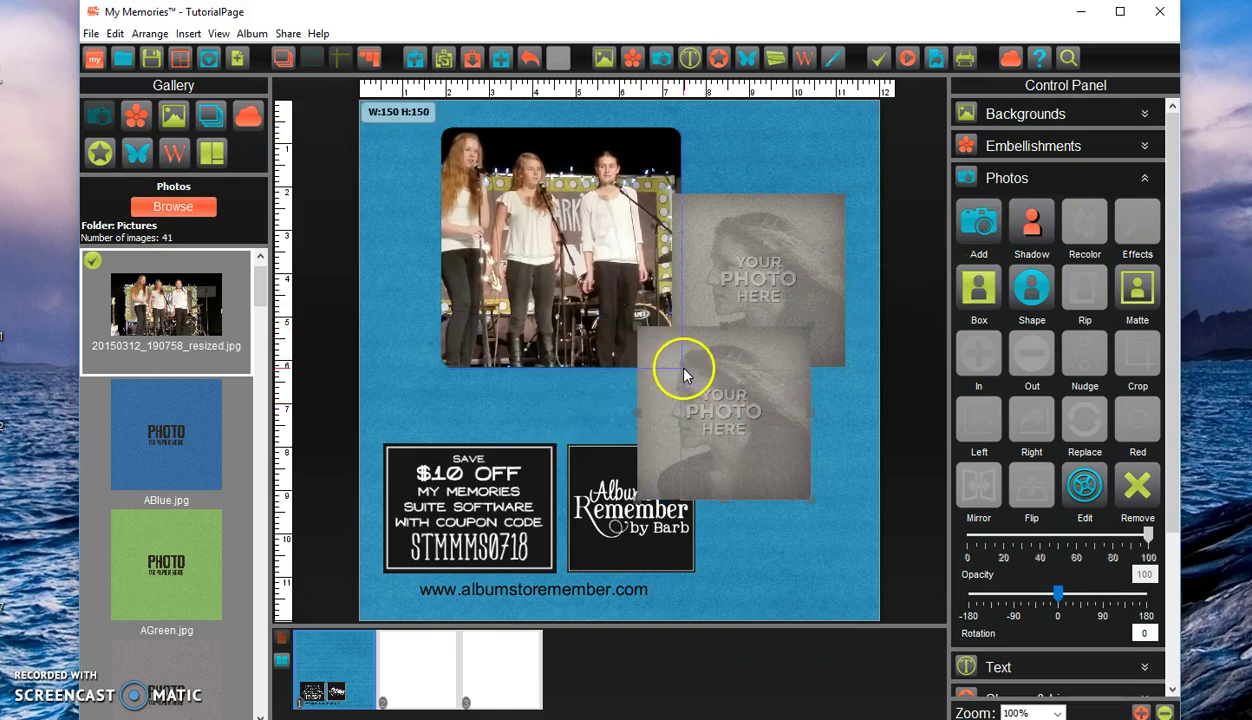
drag(744, 411, 769, 455)
Fill the larger empty box with apractice.jpg and the smaller one with Alana2014.jpg, accepting the default crop for each.
drag(258, 285, 252, 355)
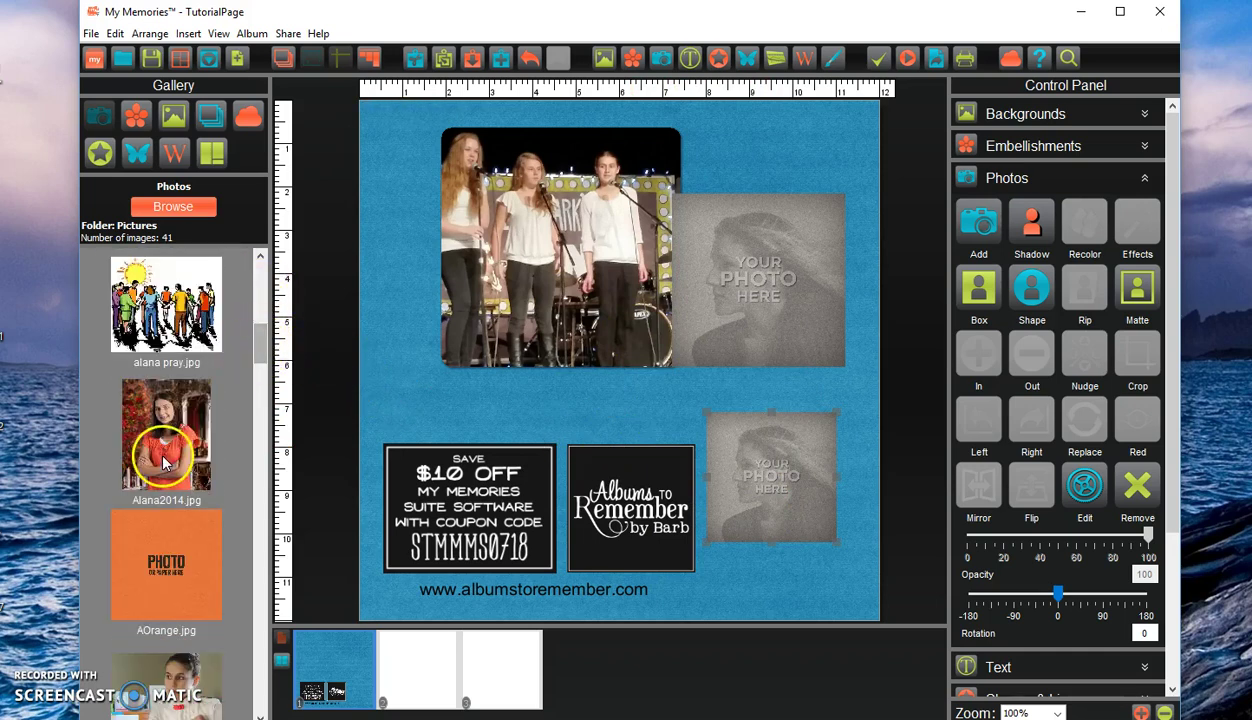
drag(180, 662, 770, 280)
click(830, 416)
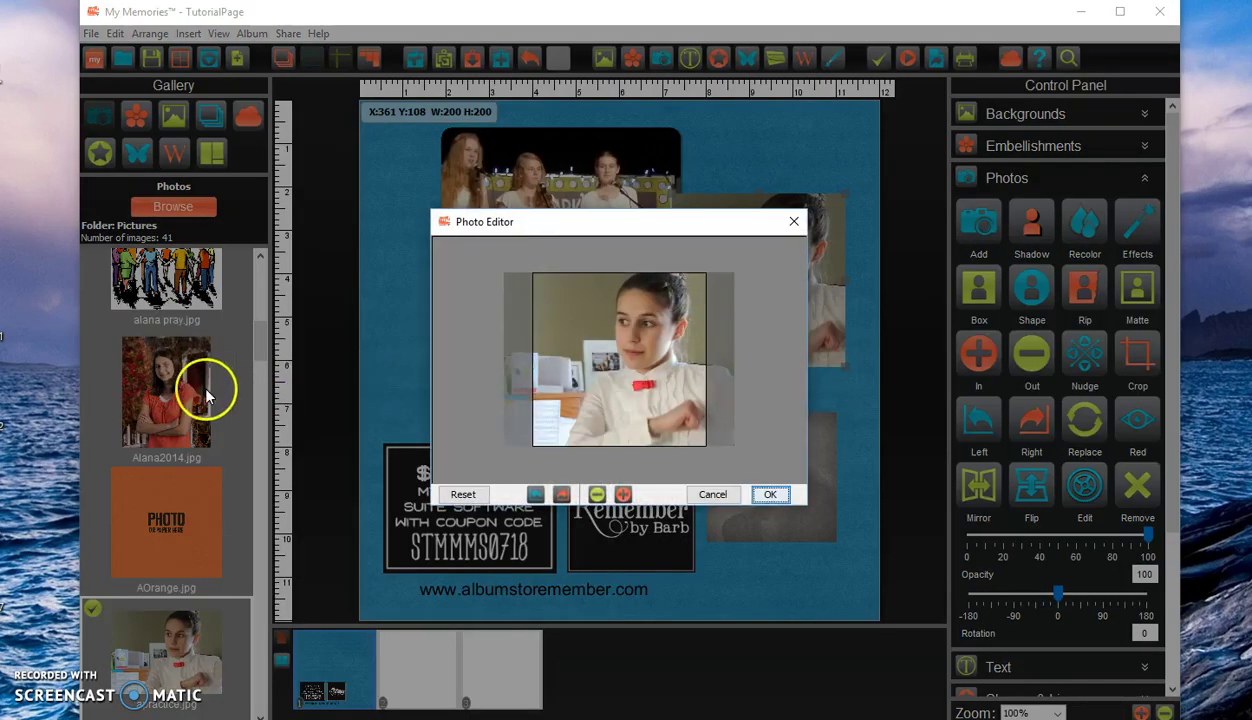
click(770, 494)
drag(160, 395, 756, 483)
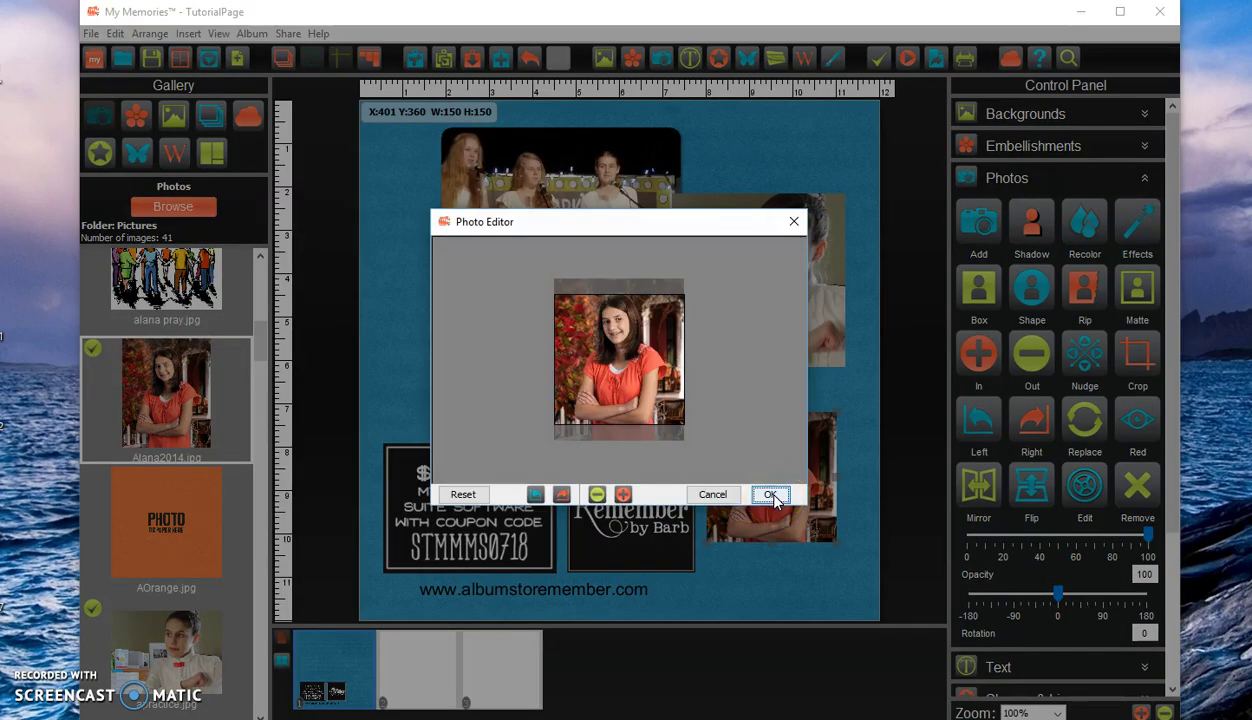
click(770, 494)
click(808, 579)
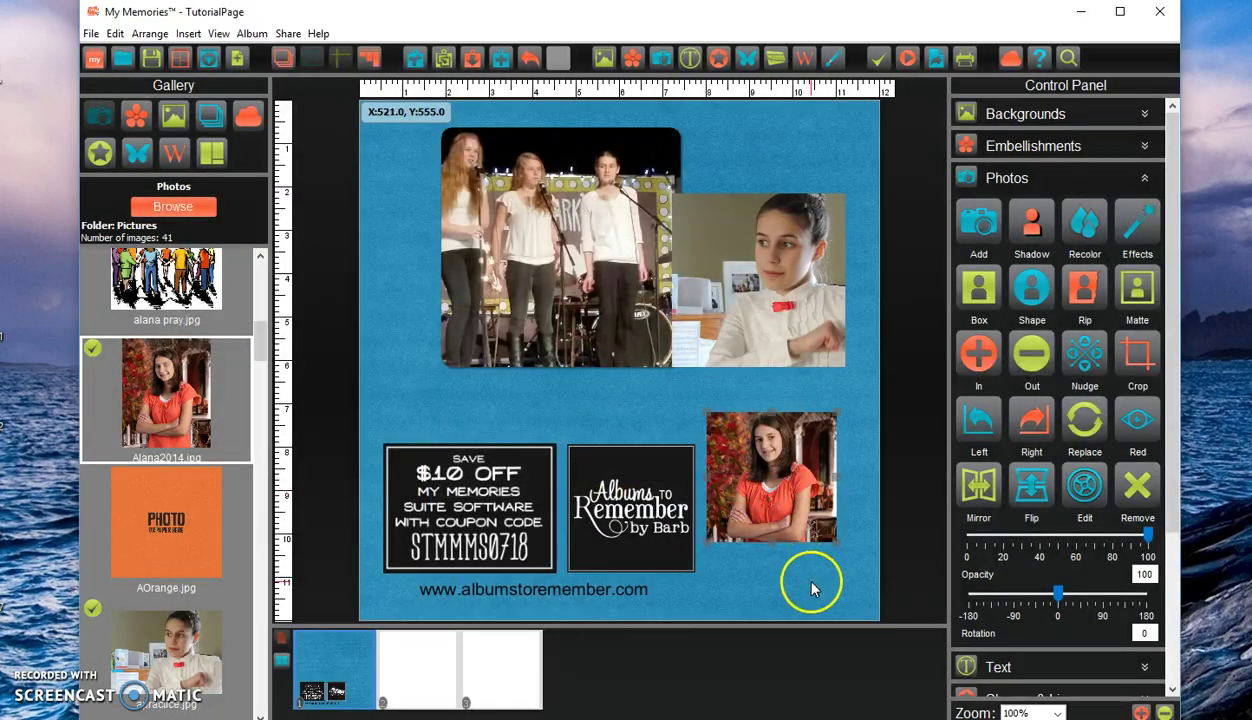
Move the Alana2014.jpg photo to about X 418, Y 333 and keep it selected.
click(811, 513)
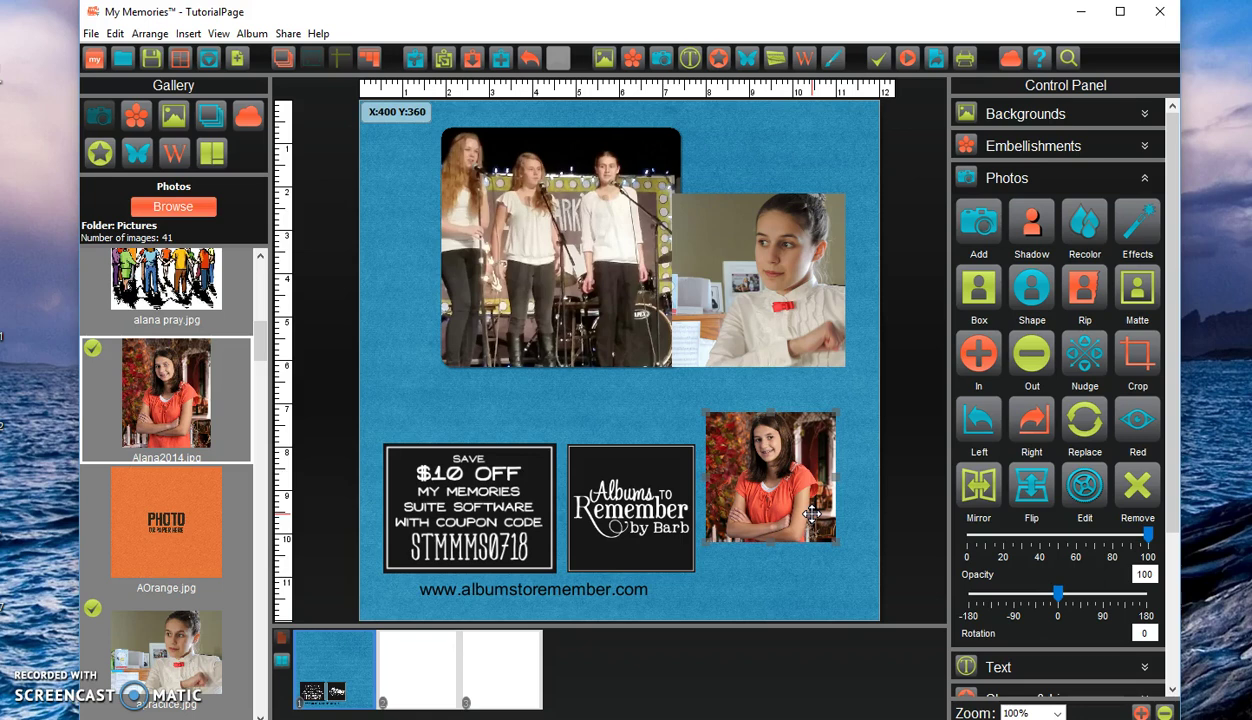
drag(811, 513, 825, 490)
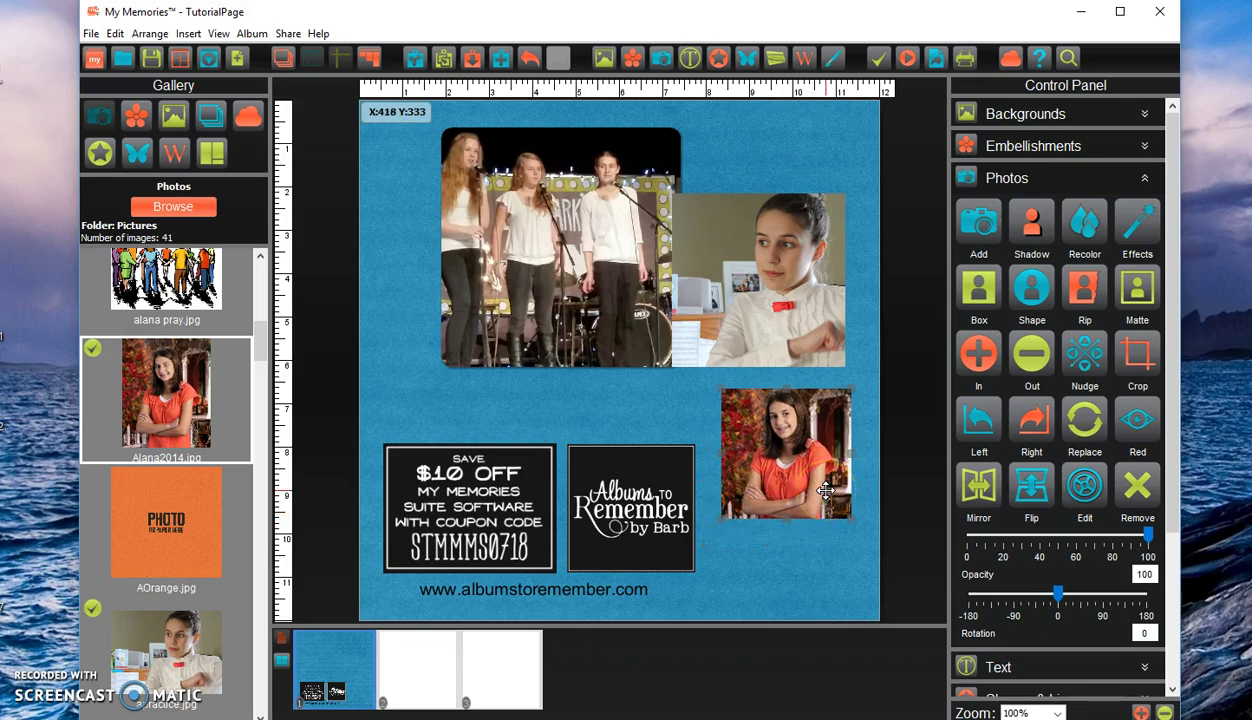
click(825, 462)
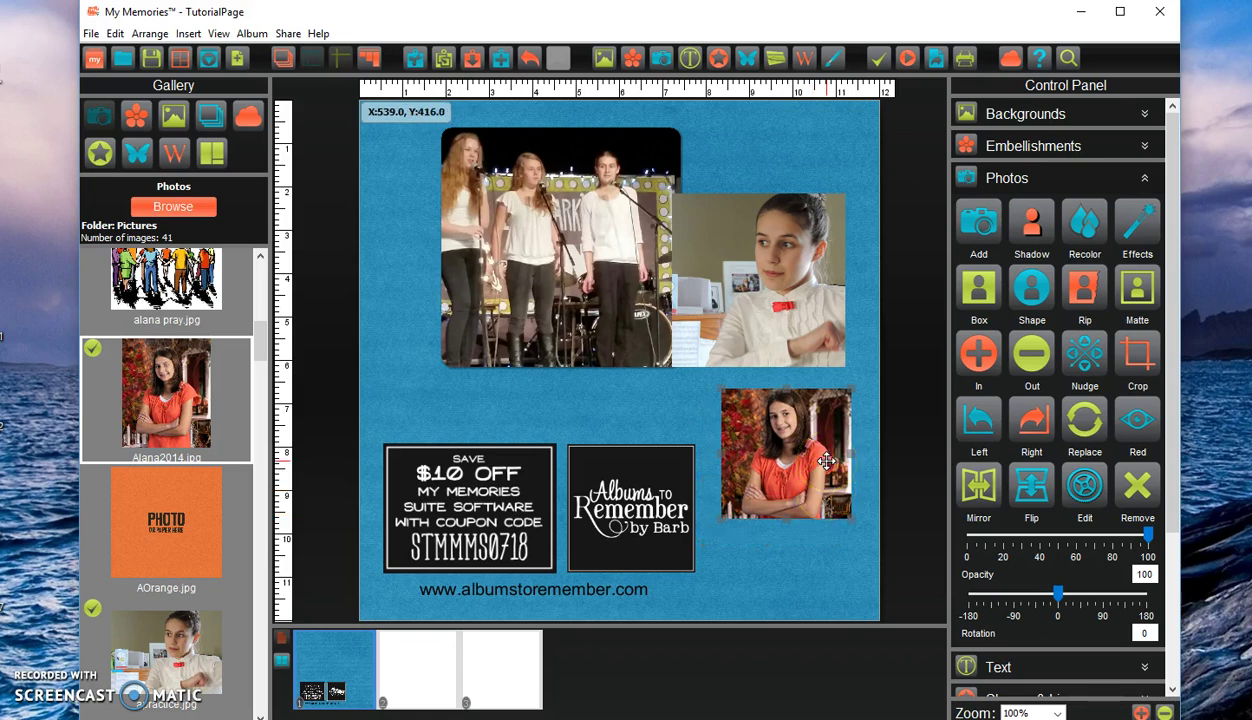
Select all three photos and align them to the Same Cropped Size as the Alana2014.jpg photo.
click(820, 420)
click(808, 340)
click(620, 306)
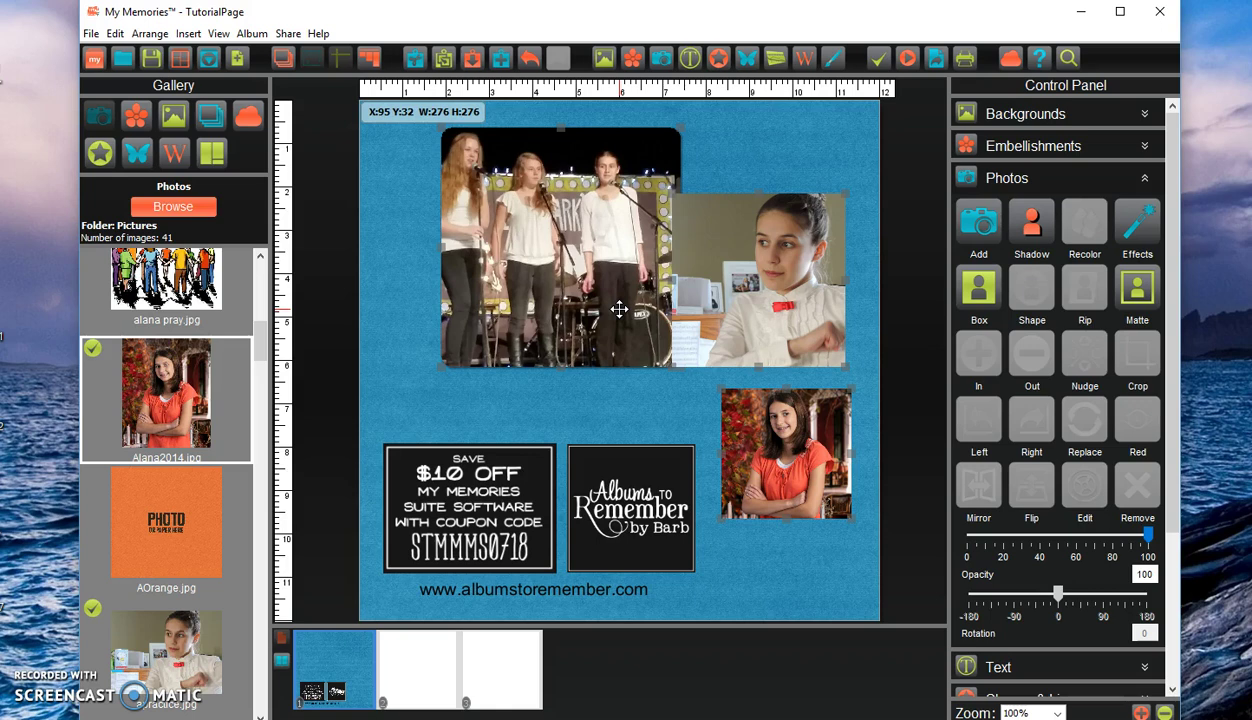
right_click(620, 309)
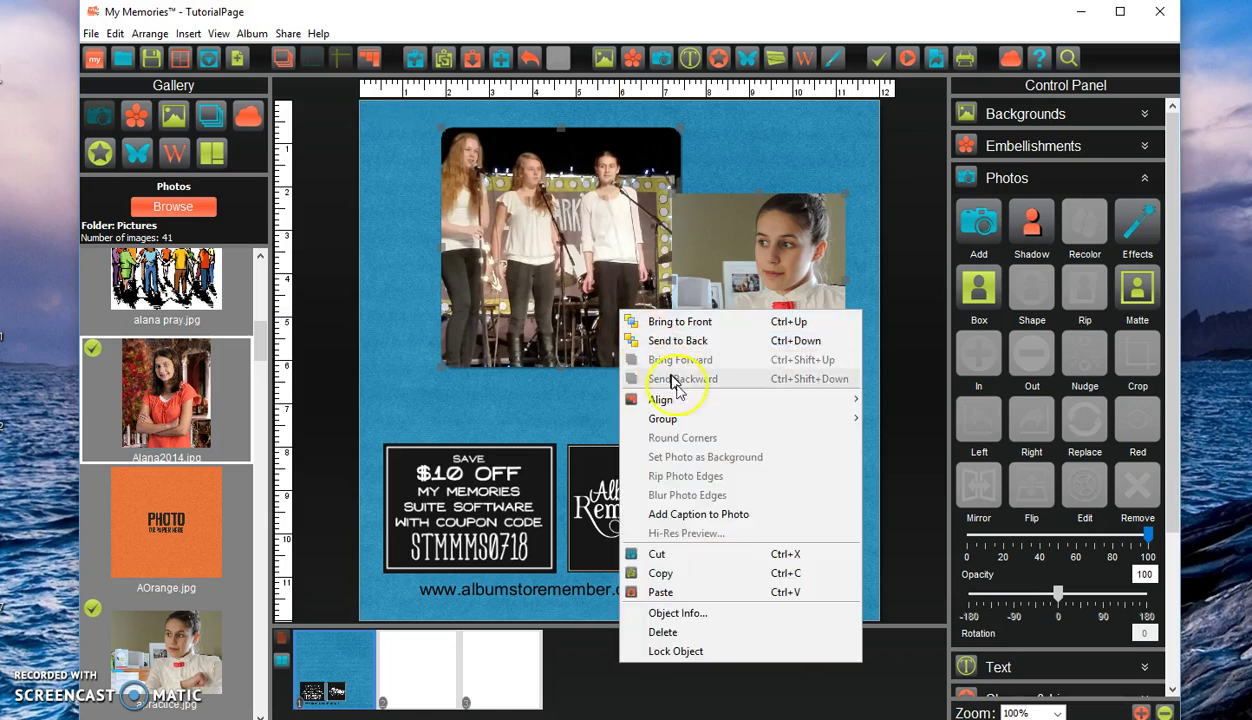
mouse_move(680, 407)
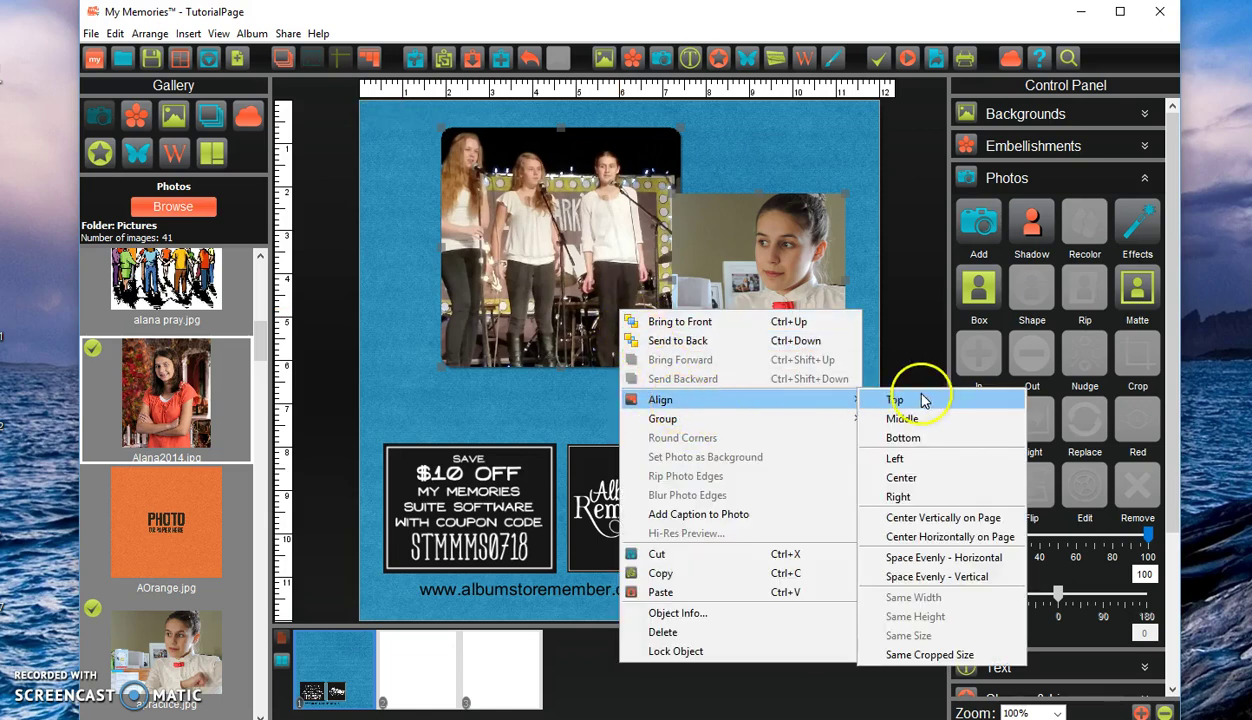
click(930, 655)
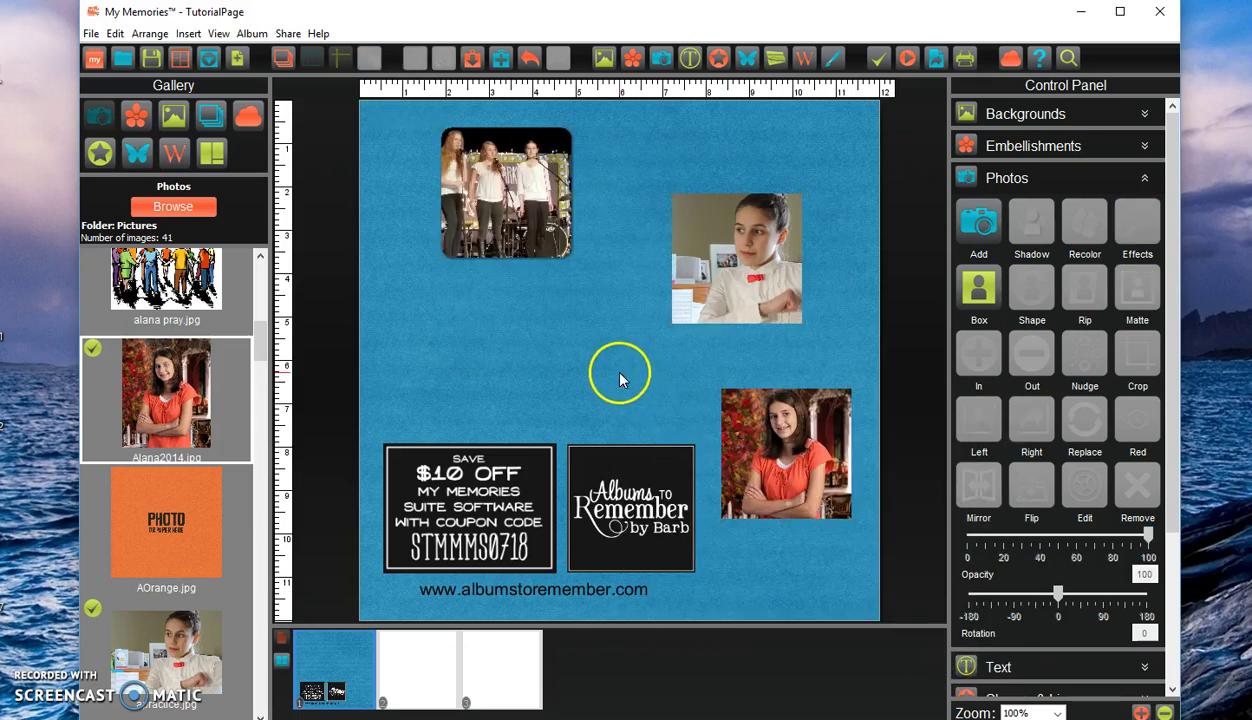
Line up the apractice.jpg and Alana2014.jpg photos in a row beside the group photo along the page's upper edge.
drag(757, 285, 673, 214)
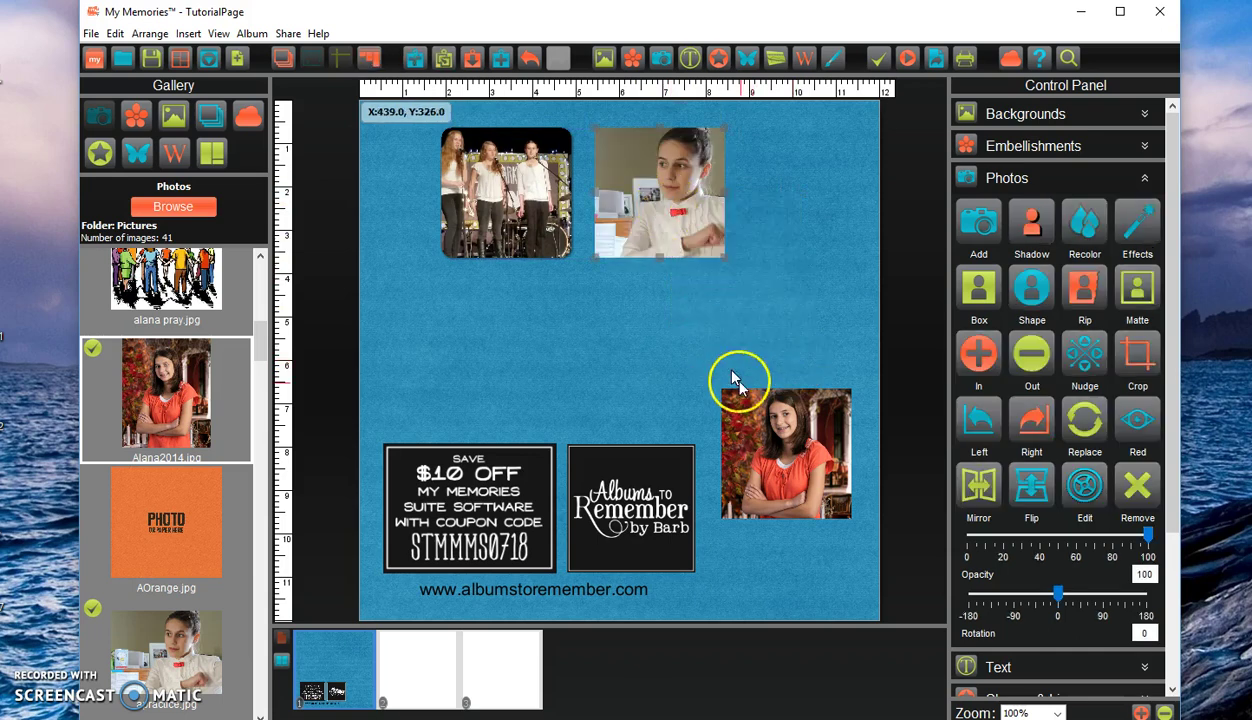
drag(775, 460, 771, 246)
click(773, 345)
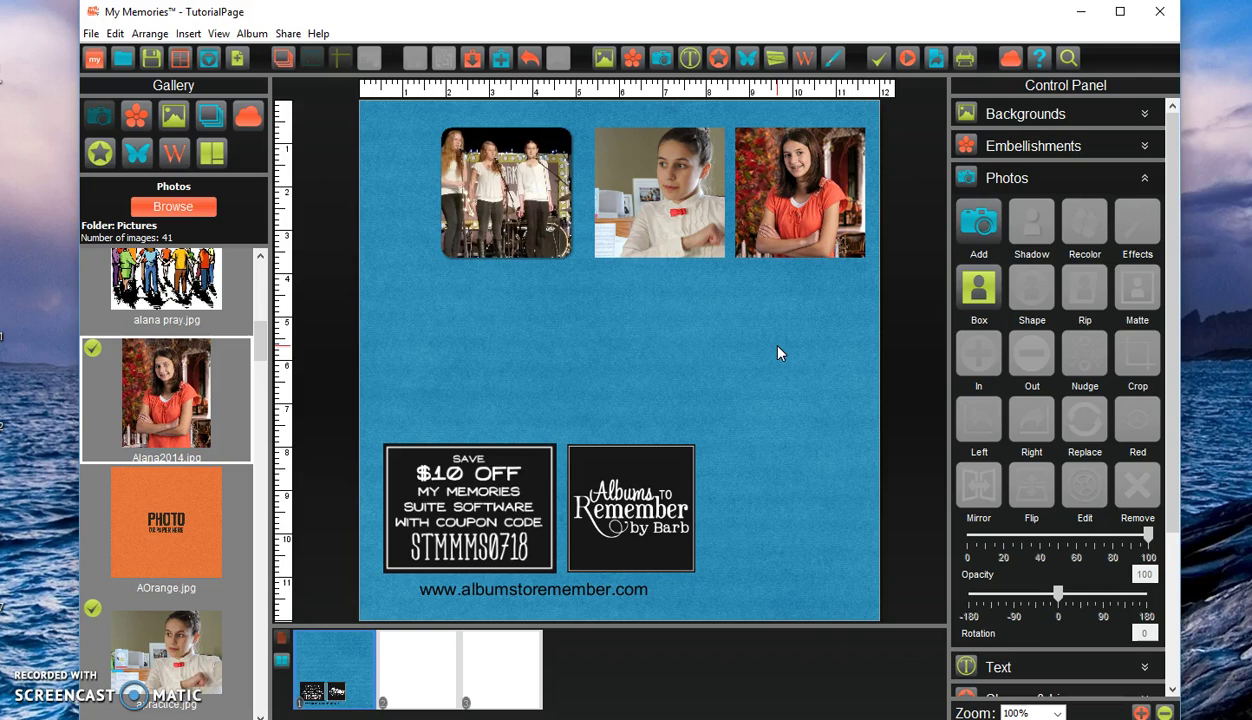
Open the page's Layers list and preview the Alana2014.jpg, 20150312_190758_resized.jpg and apractice.jpg photo objects.
click(837, 232)
shift+click(525, 227)
click(236, 57)
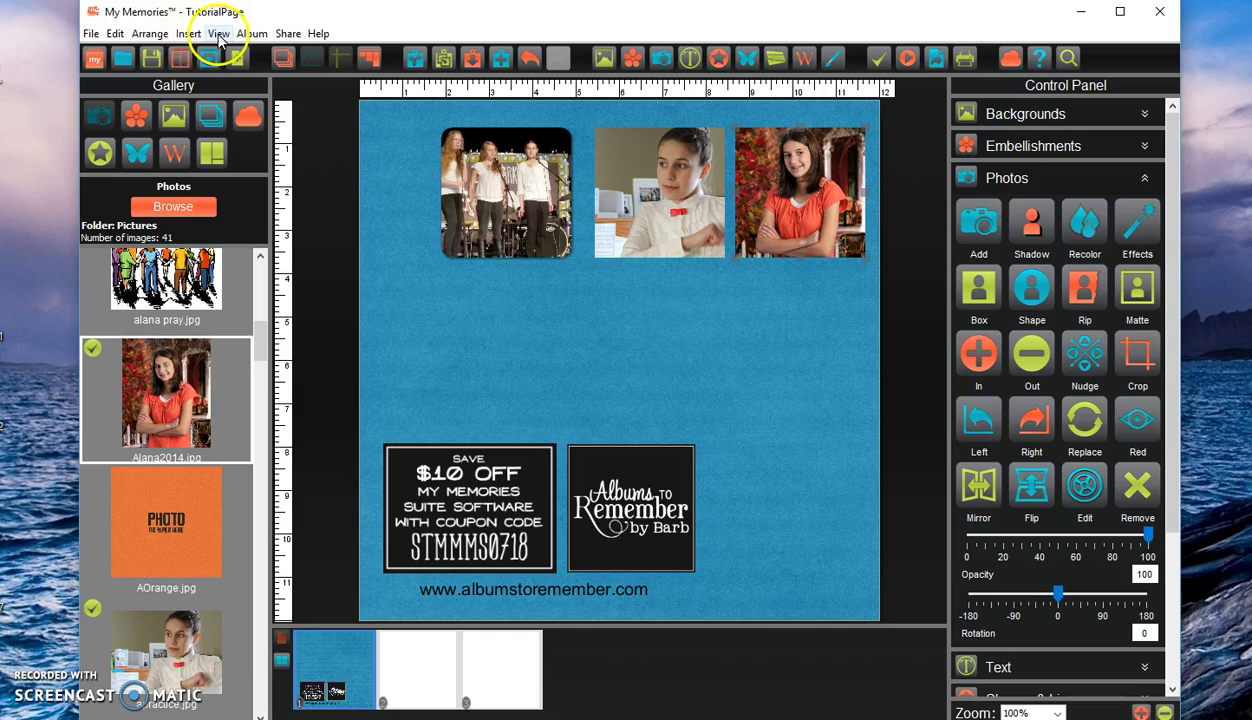
click(219, 35)
click(222, 37)
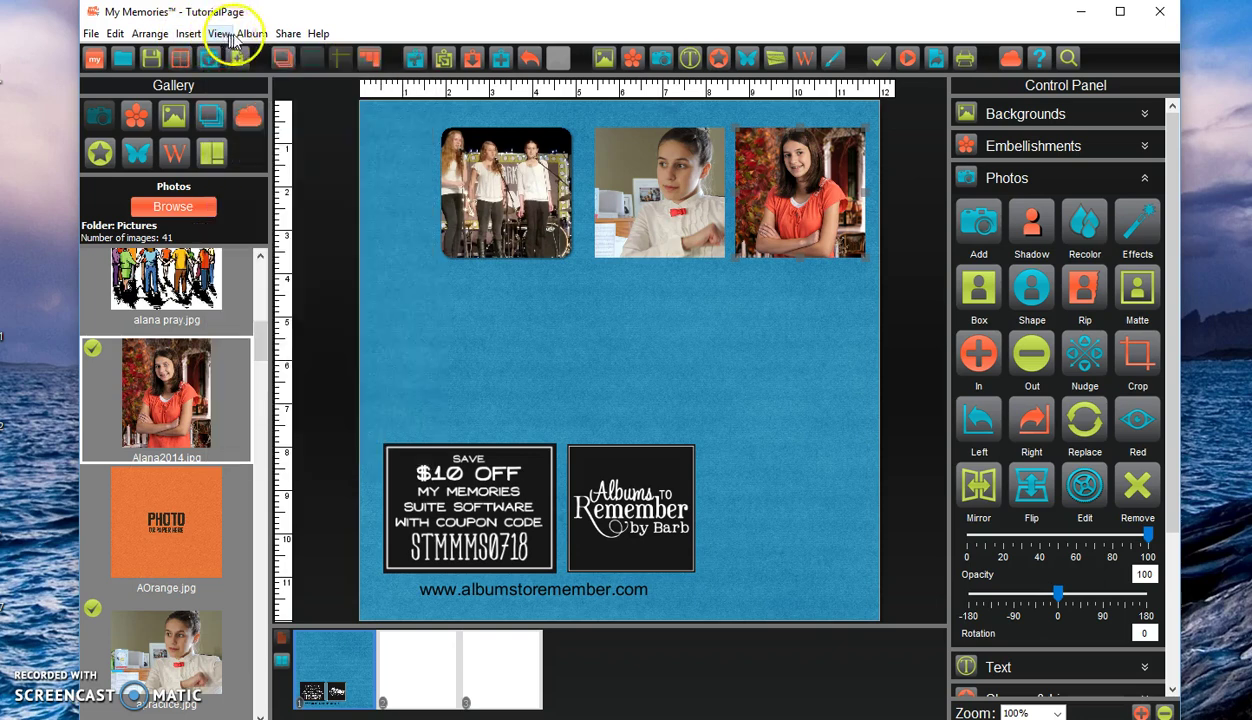
click(287, 63)
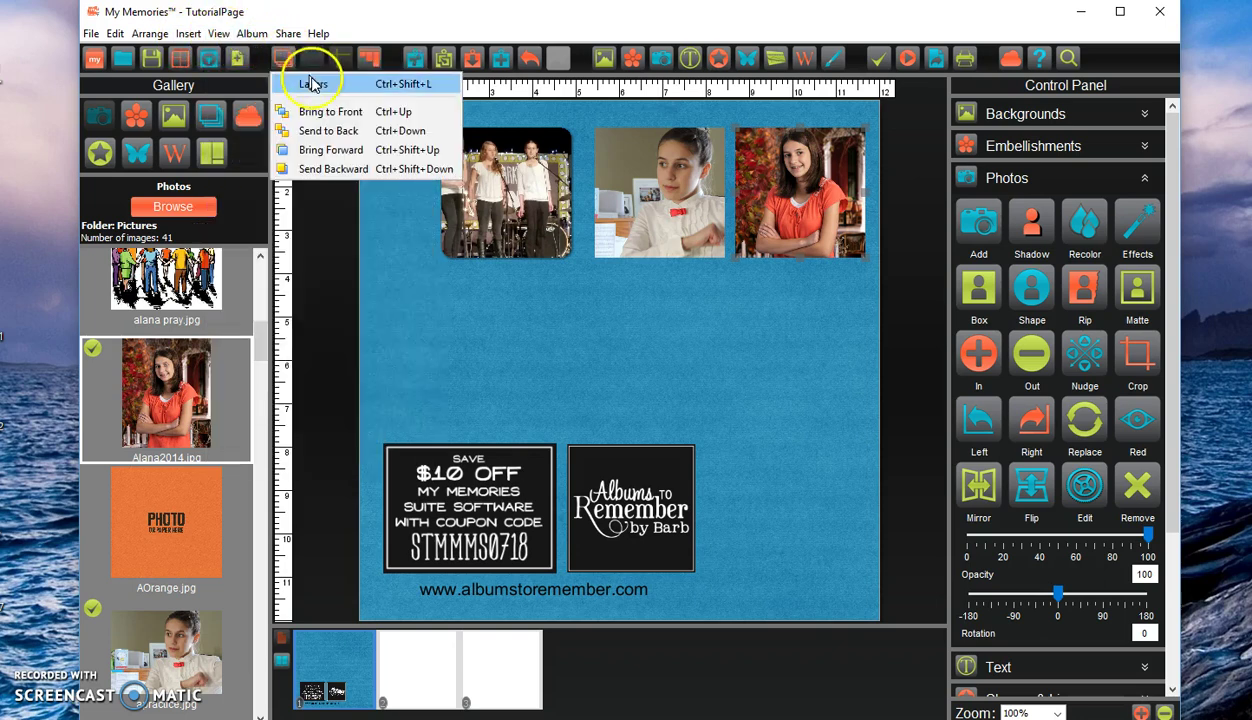
click(309, 81)
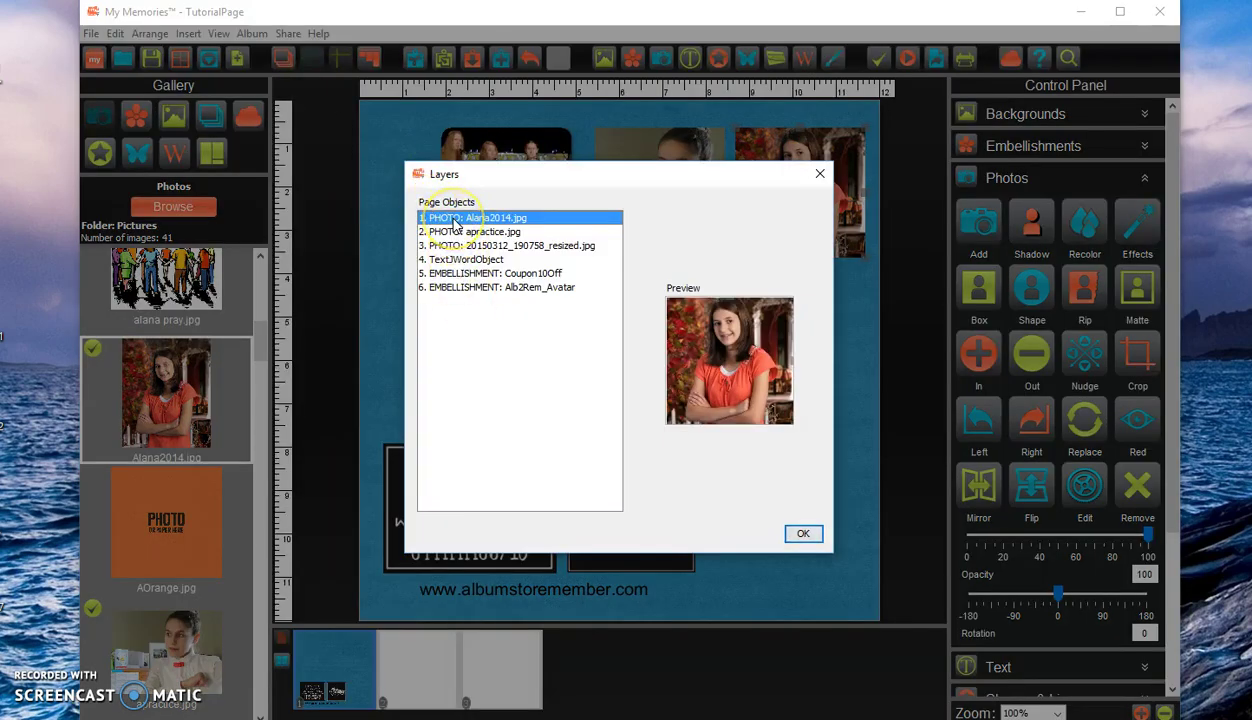
click(457, 247)
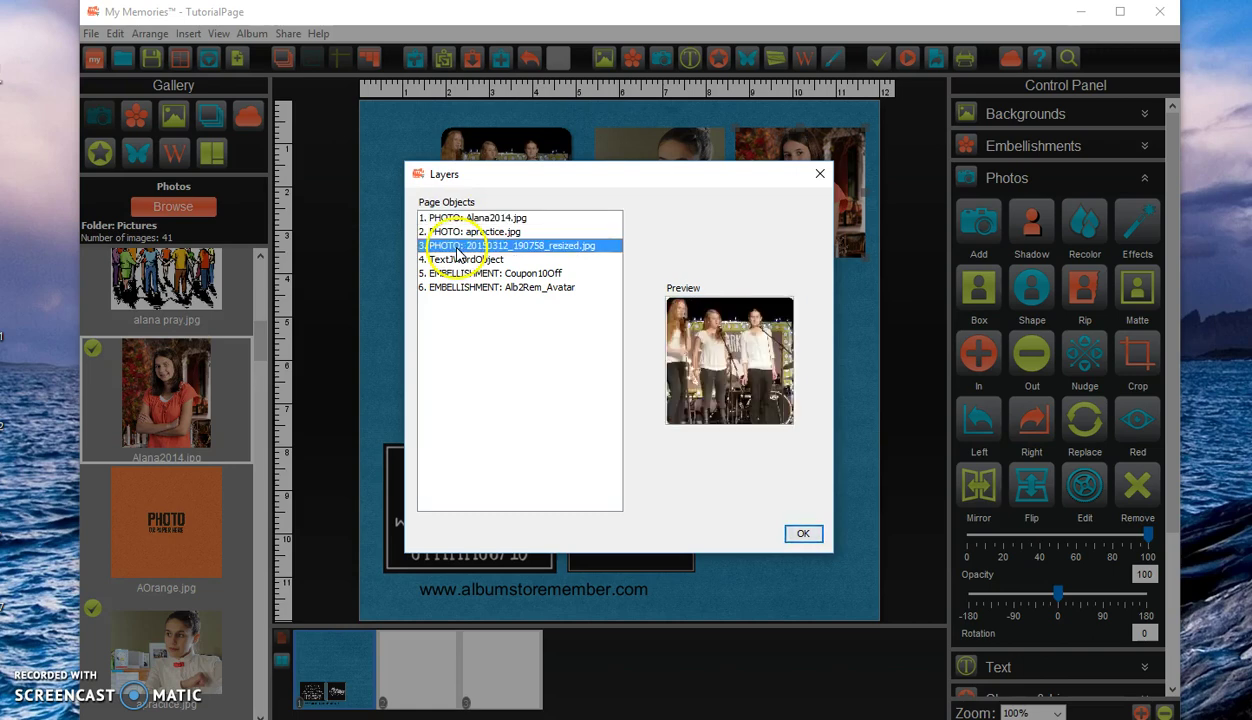
click(457, 233)
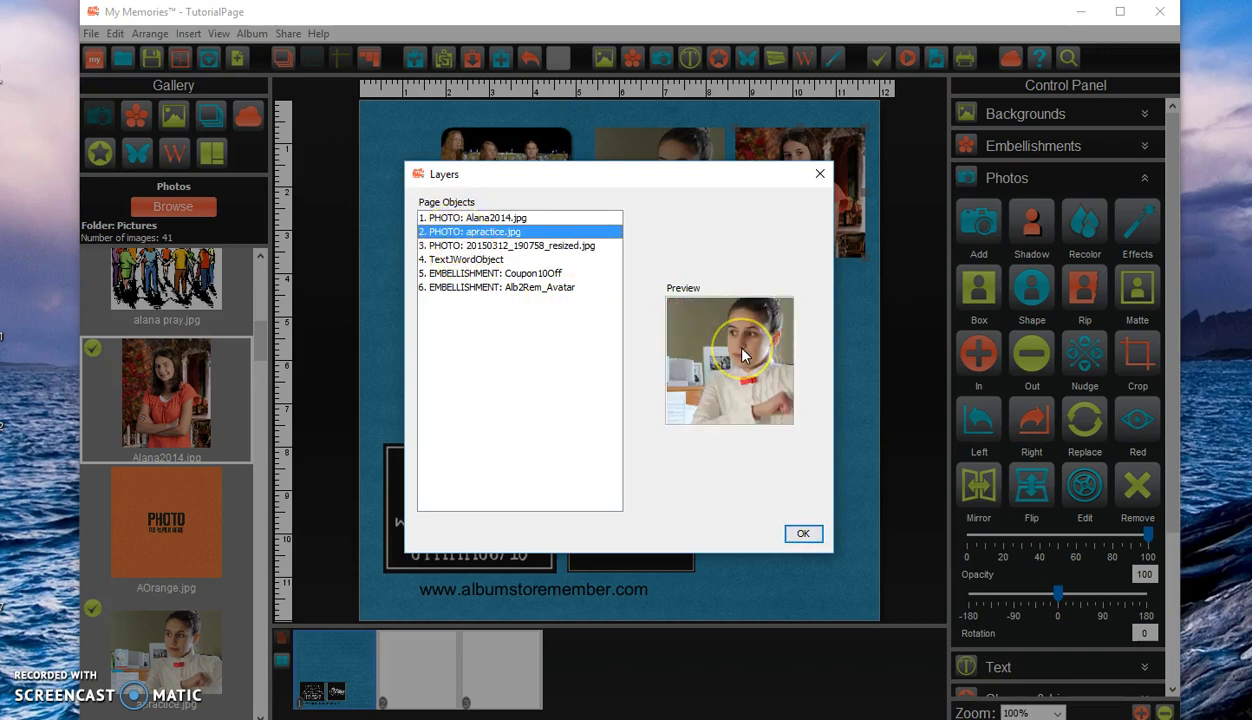
click(700, 322)
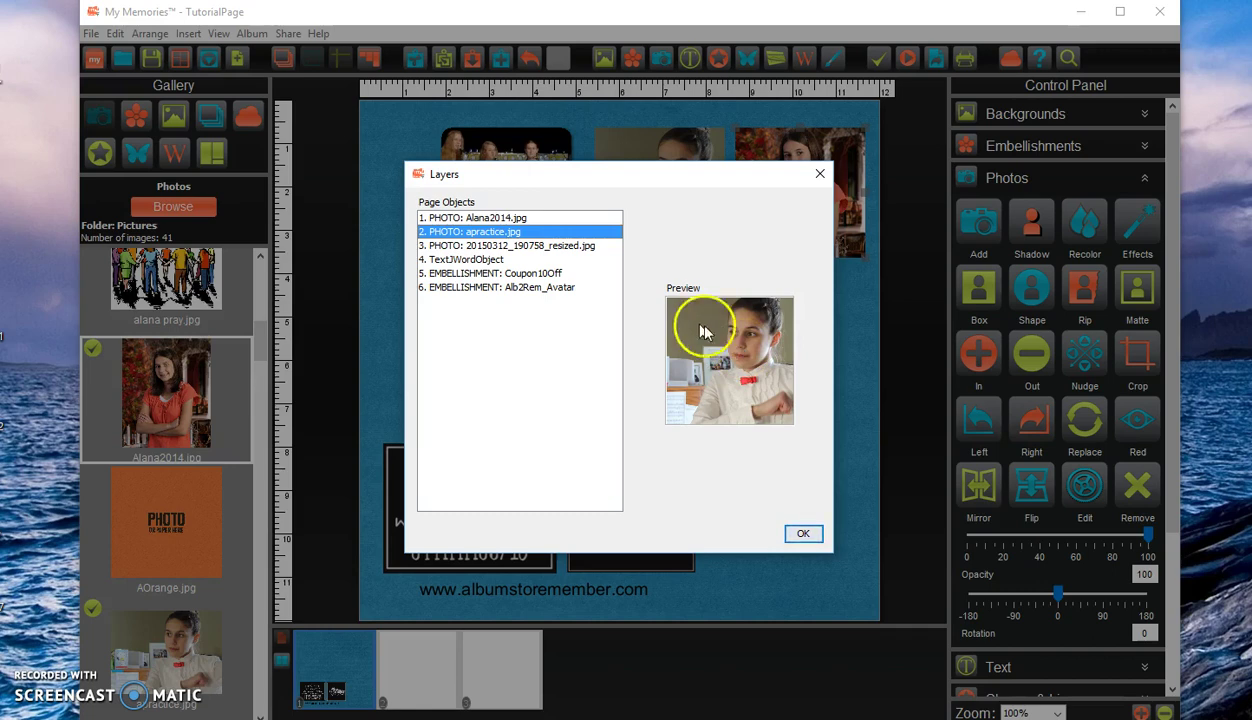
Move the apractice.jpg photo to the first place in the layer order and enlarge it to about 188 by 188.
drag(480, 238, 478, 215)
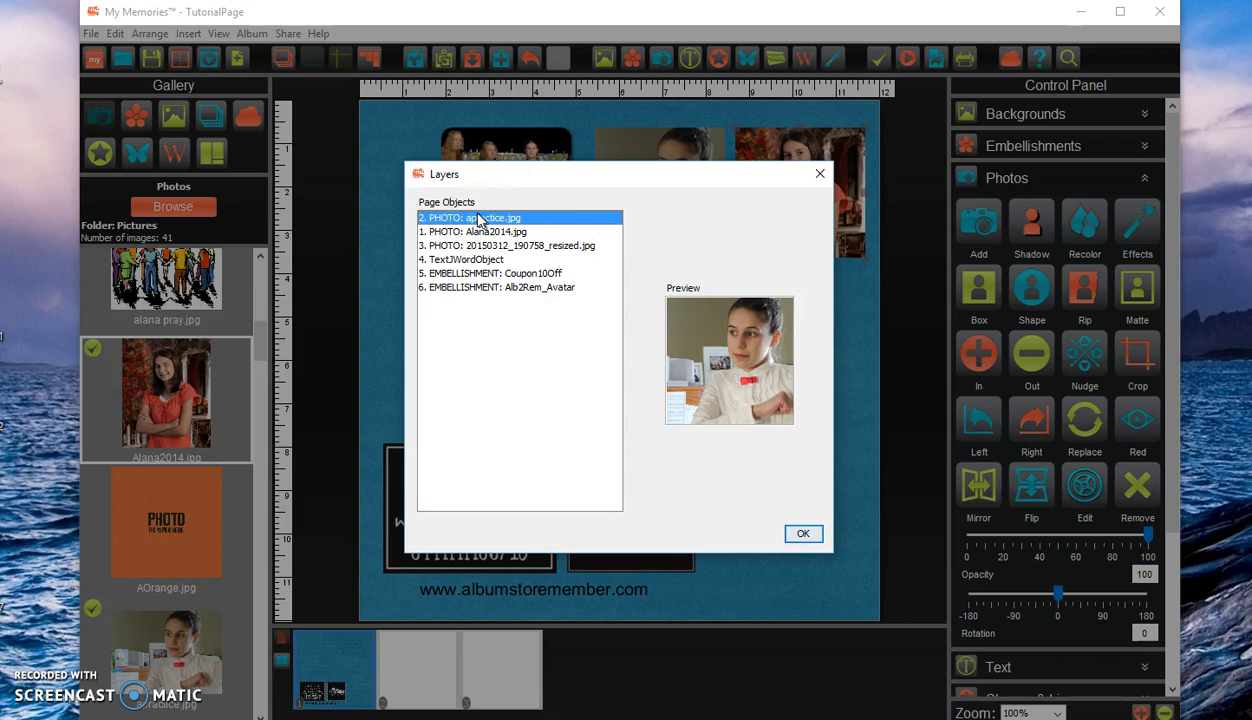
click(803, 533)
click(680, 230)
drag(597, 258, 562, 299)
click(774, 400)
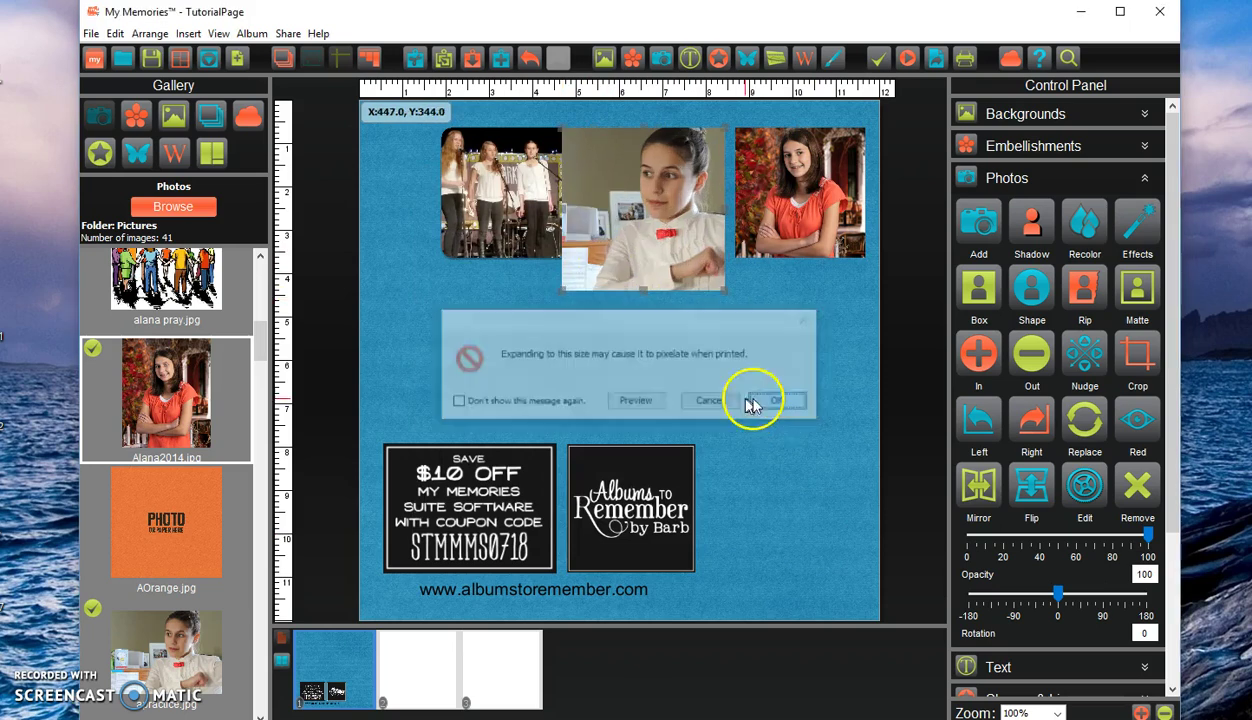
Align all three photos to the Same Cropped Size as the enlarged apractice.jpg photo and move the group photo left, clear of it.
click(455, 155)
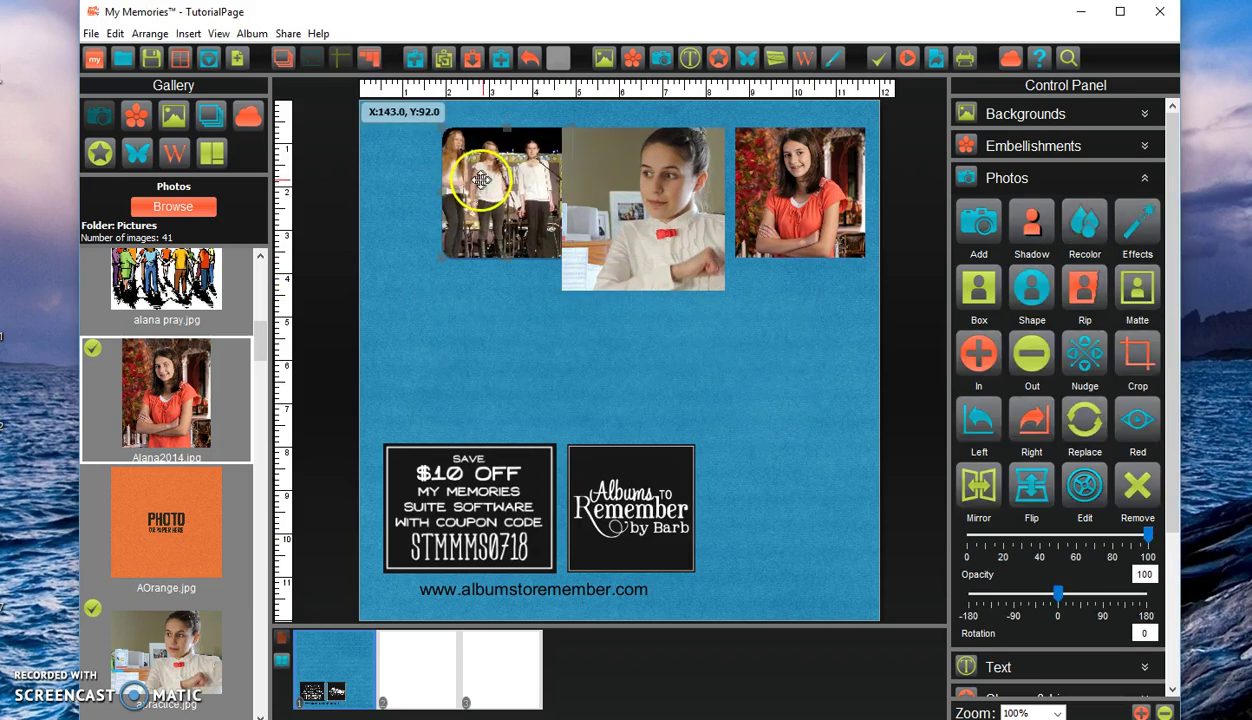
click(620, 210)
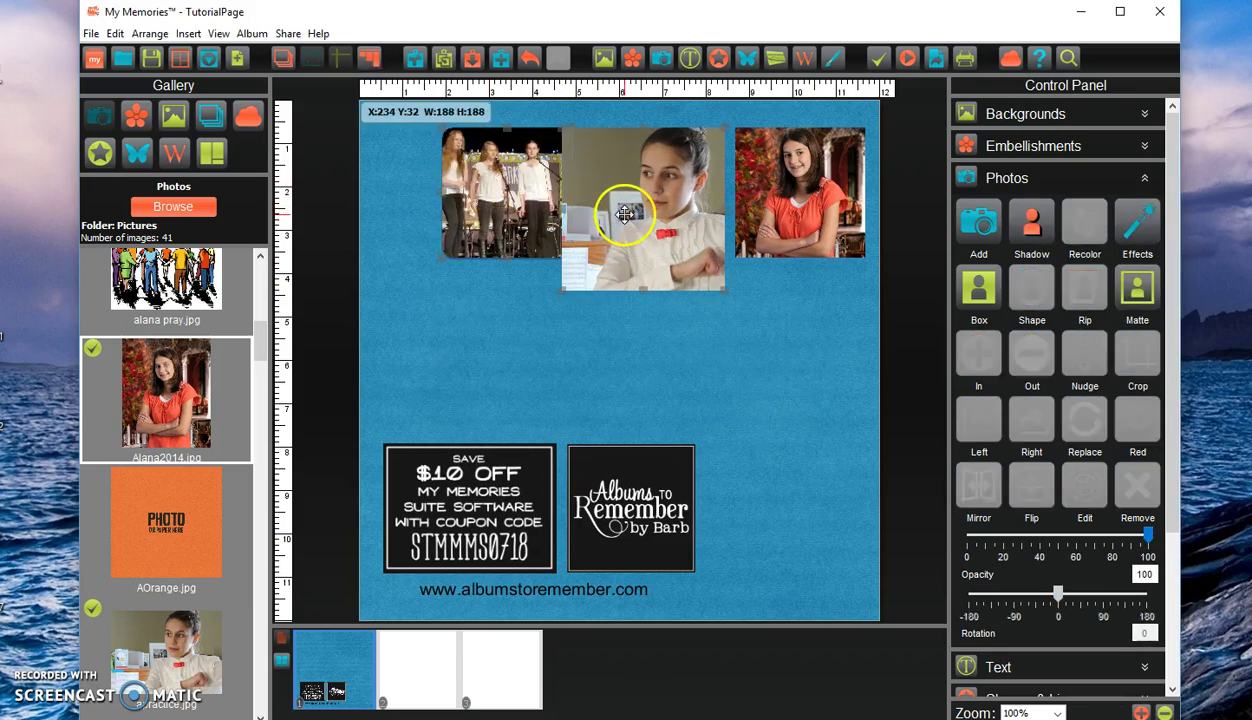
right_click(779, 218)
mouse_move(847, 310)
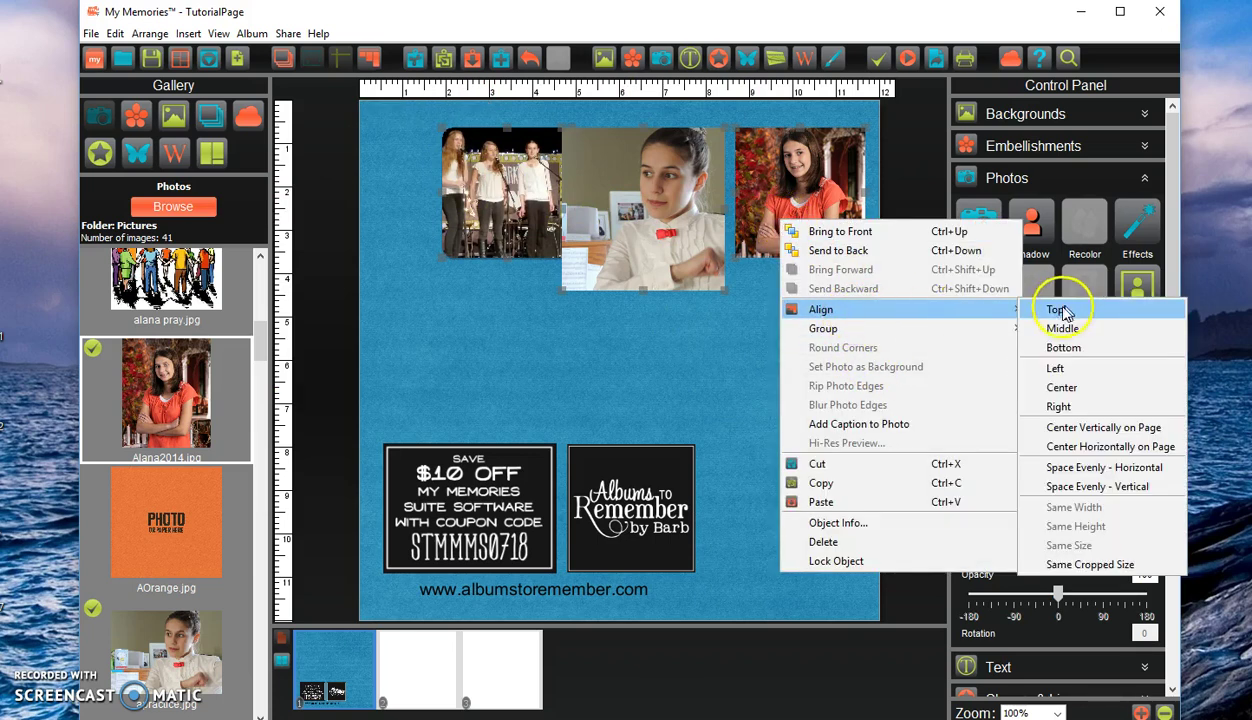
click(1120, 563)
drag(497, 221, 447, 224)
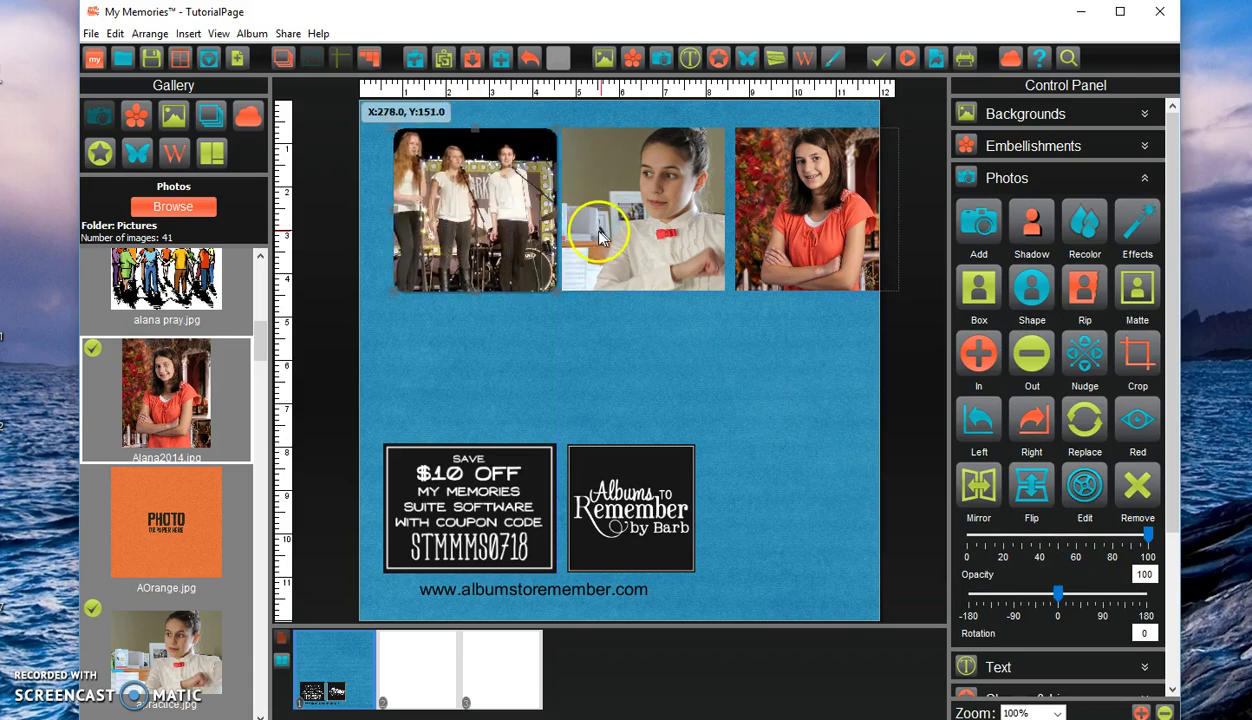
Delete the Alana2014.jpg, apractice.jpg and group photos from the page.
click(764, 231)
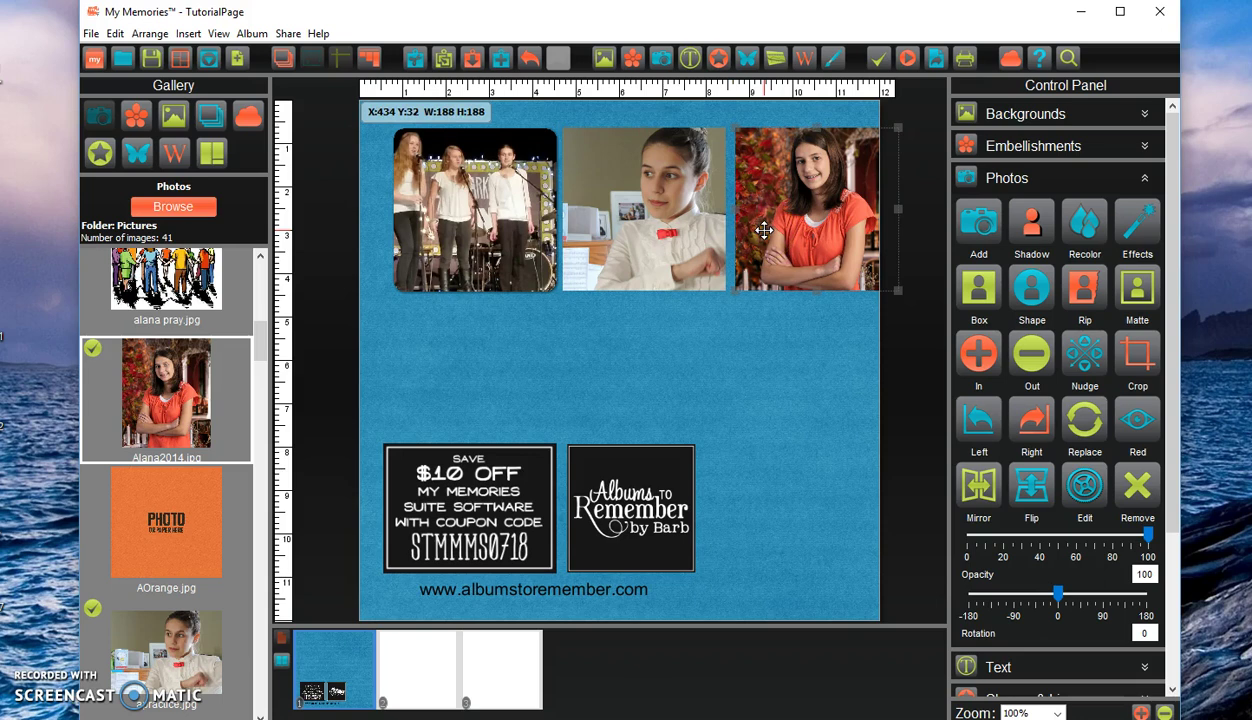
click(765, 224)
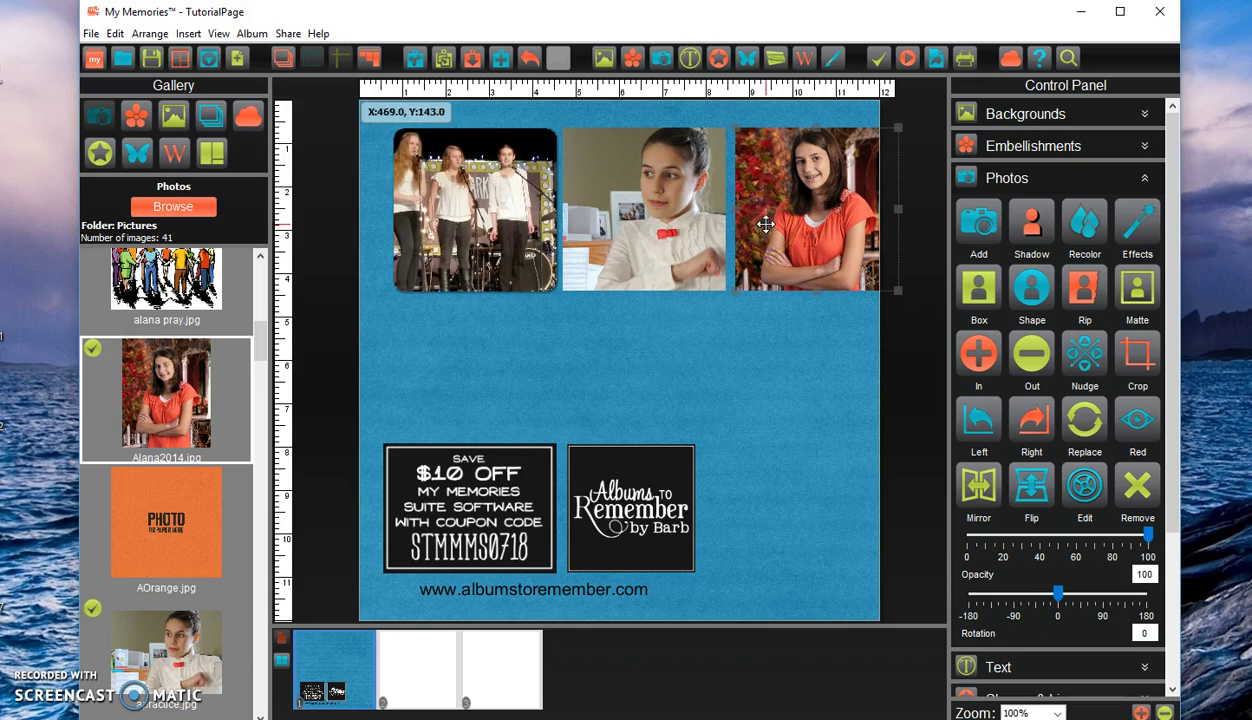
key(Delete)
click(699, 224)
key(Delete)
click(531, 246)
key(Delete)
click(519, 254)
key(Delete)
click(620, 243)
key(Delete)
click(816, 243)
key(Delete)
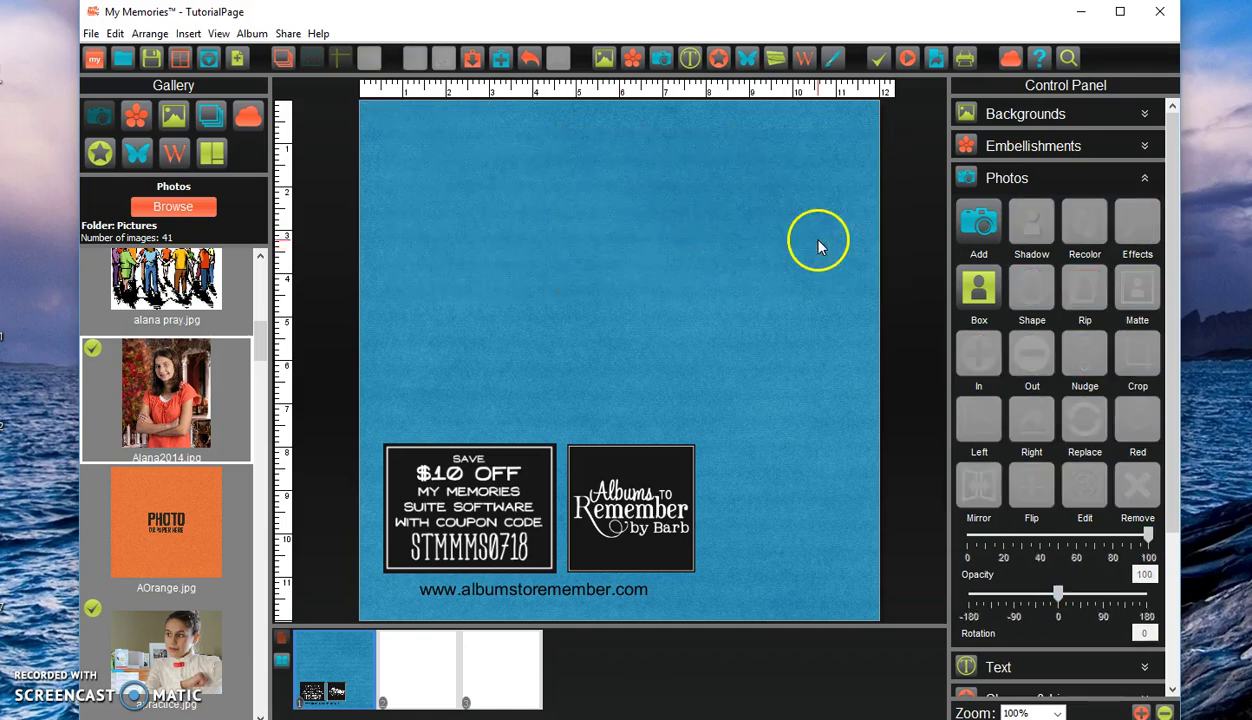
Add a Circle shape to the page, enlarged to about 235 by 235 and placed at about X 166, Y 88.
click(1145, 179)
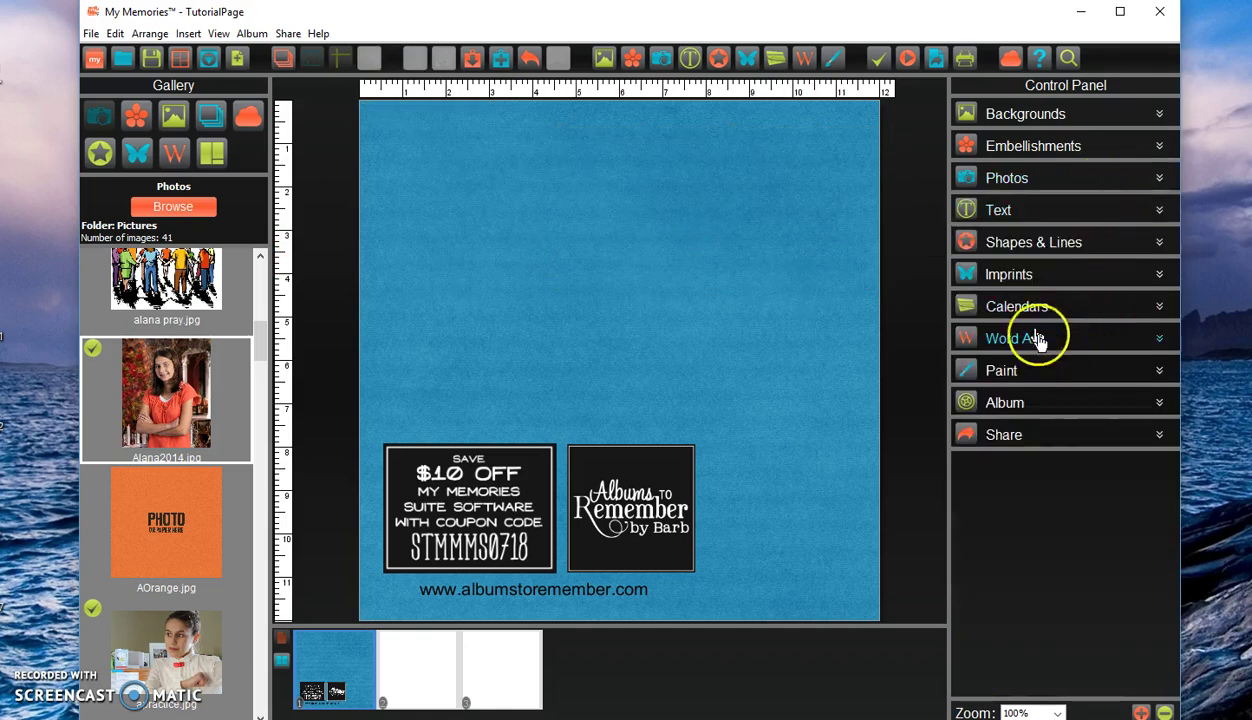
click(1005, 243)
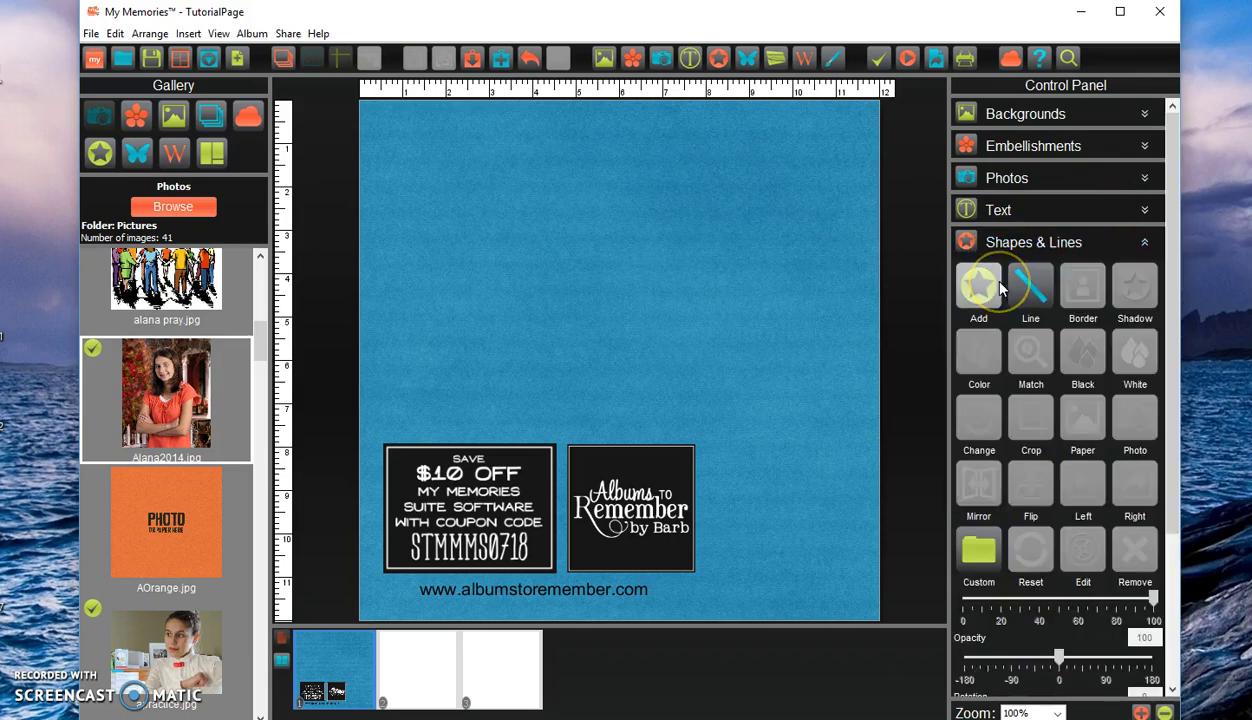
click(980, 287)
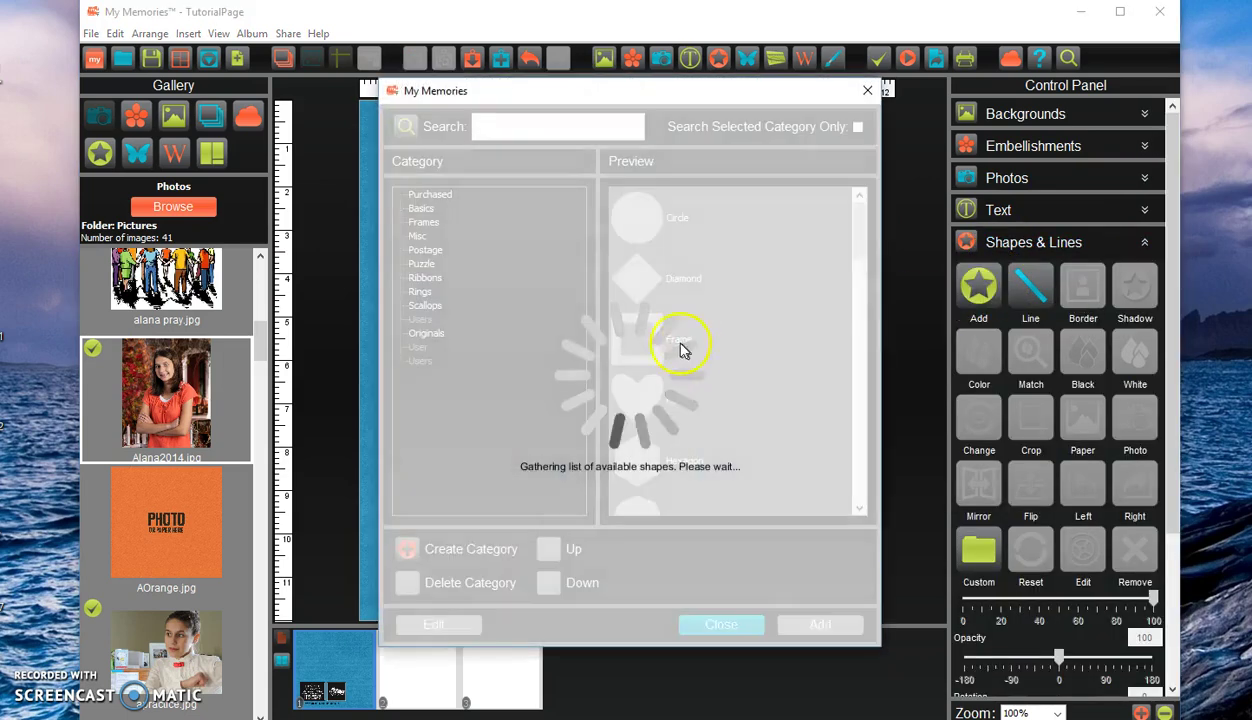
click(651, 218)
click(820, 624)
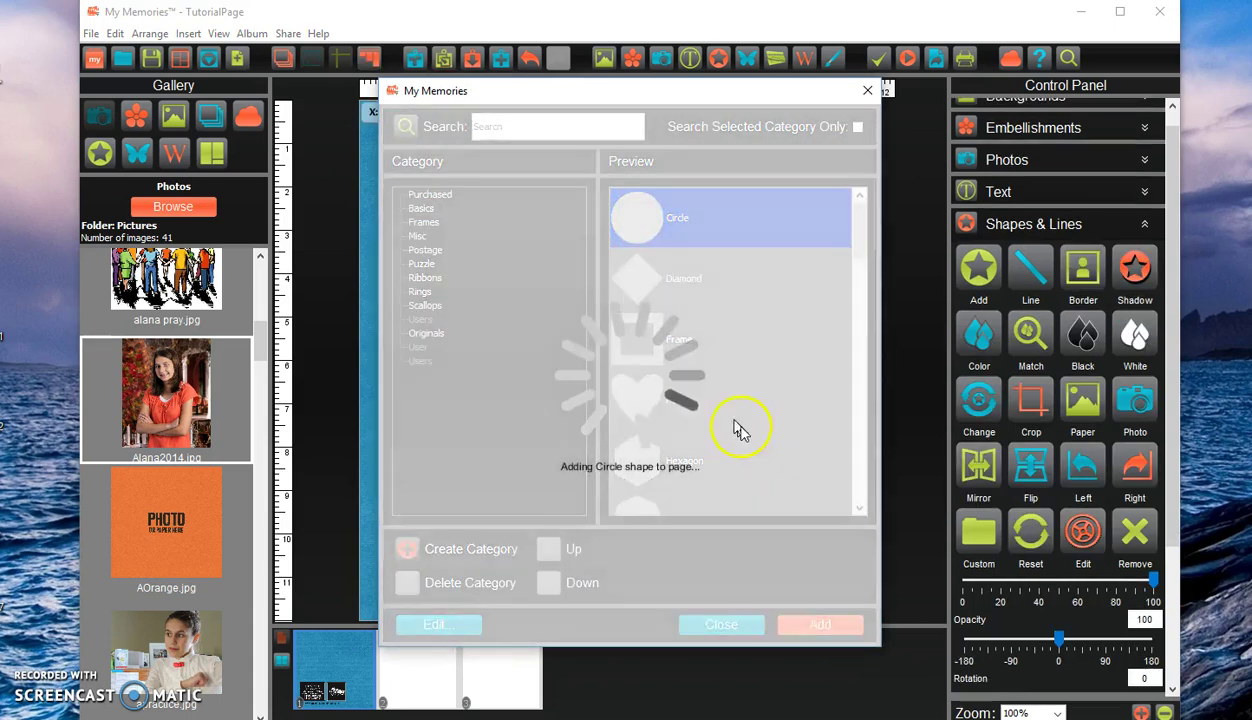
click(724, 621)
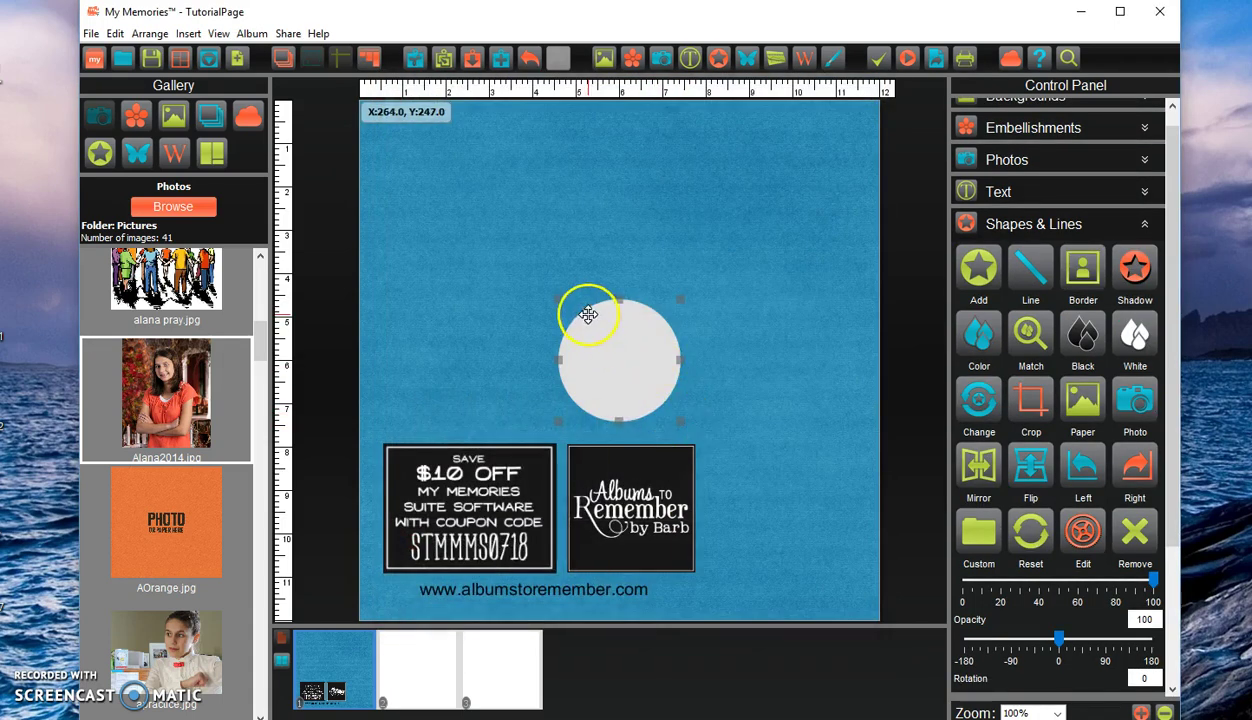
drag(559, 291, 475, 201)
drag(592, 372, 617, 324)
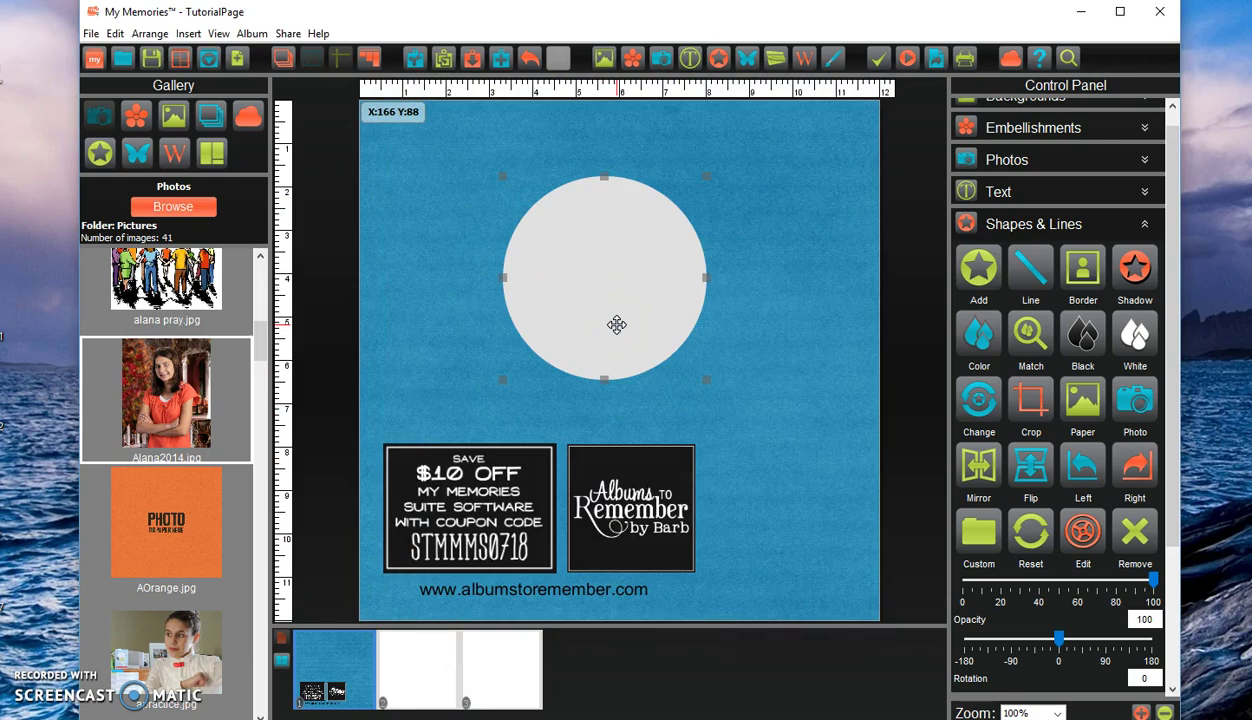
Crop the circle shape to its left half.
click(1026, 405)
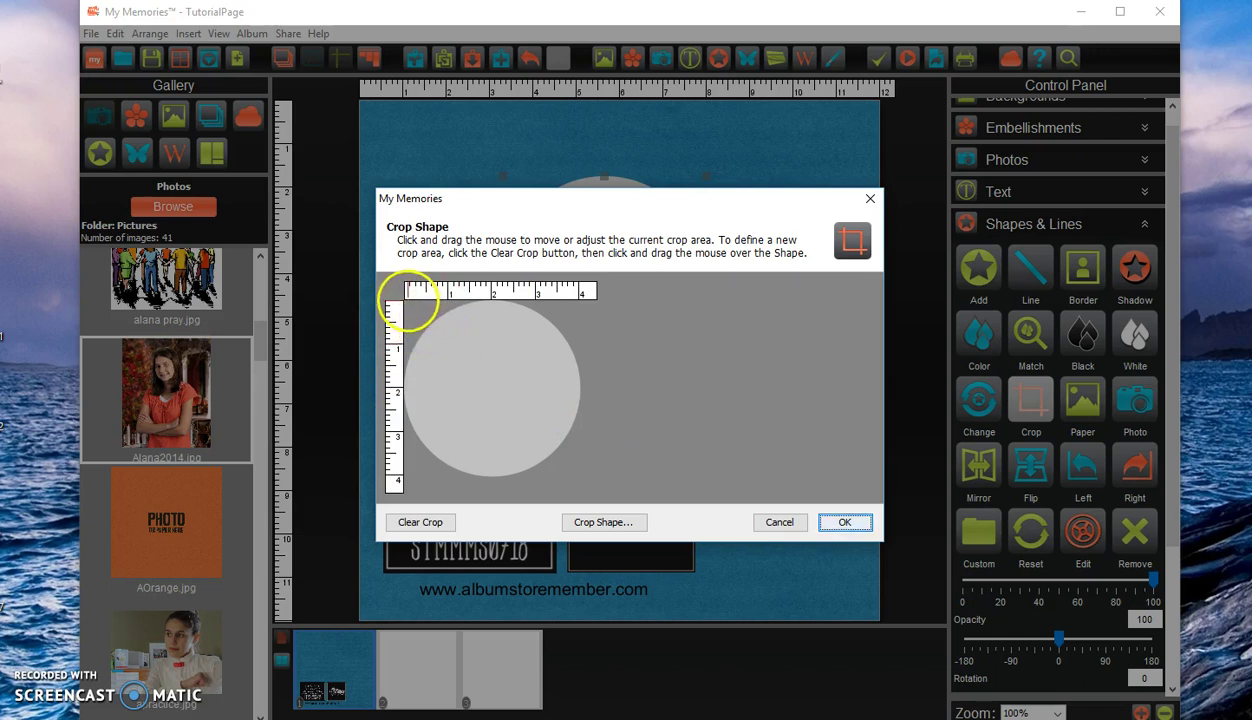
drag(405, 300, 489, 496)
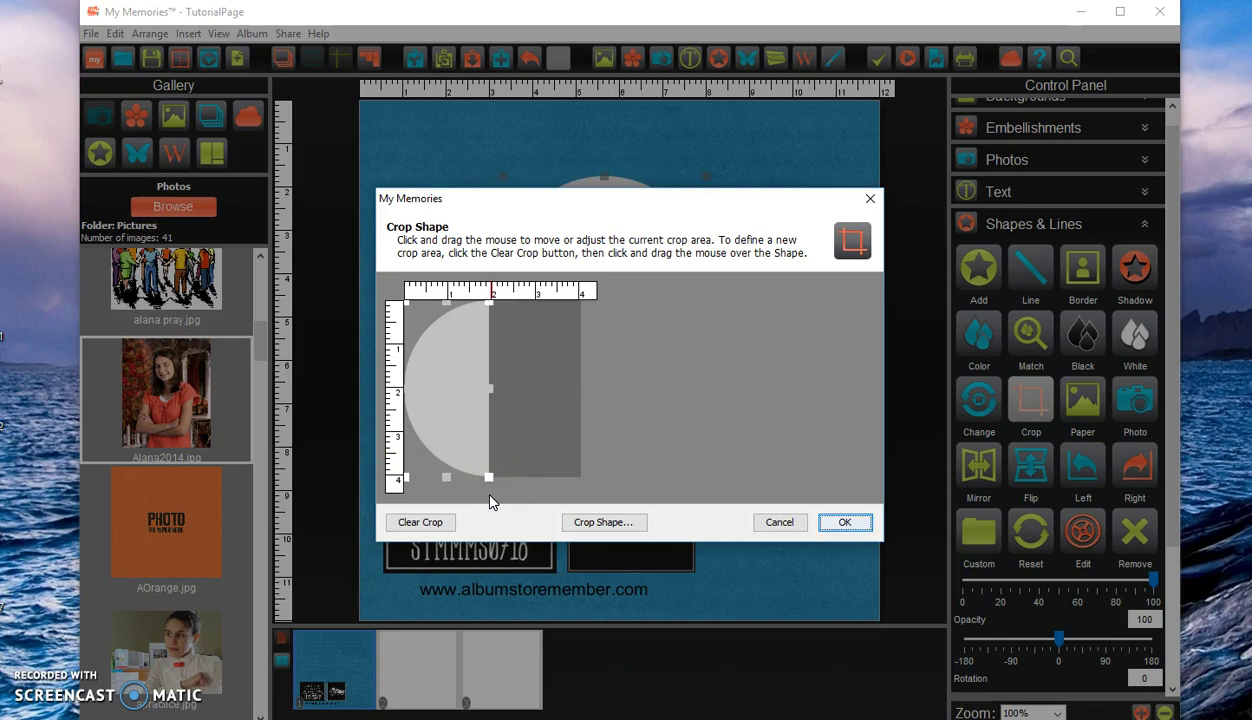
click(858, 525)
Fill the half-circle shape with the photo 20150312_190758_resized.jpg from the Pictures folder.
click(557, 308)
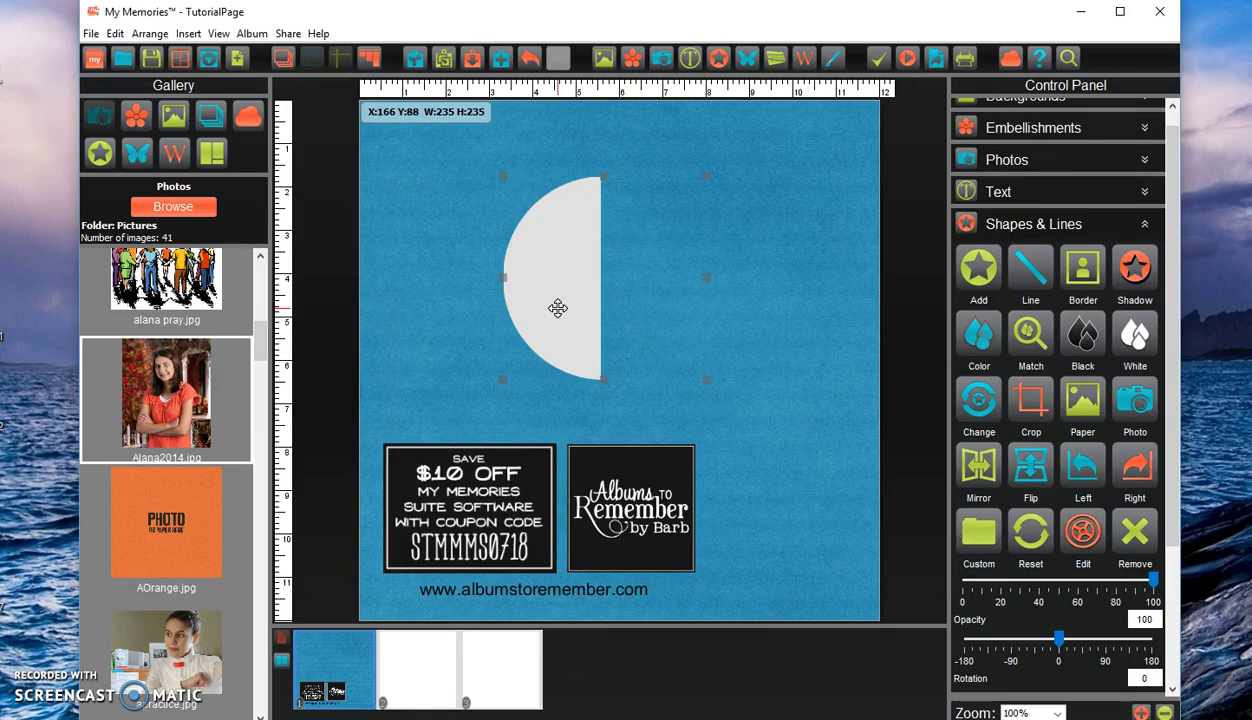
click(1143, 404)
click(822, 228)
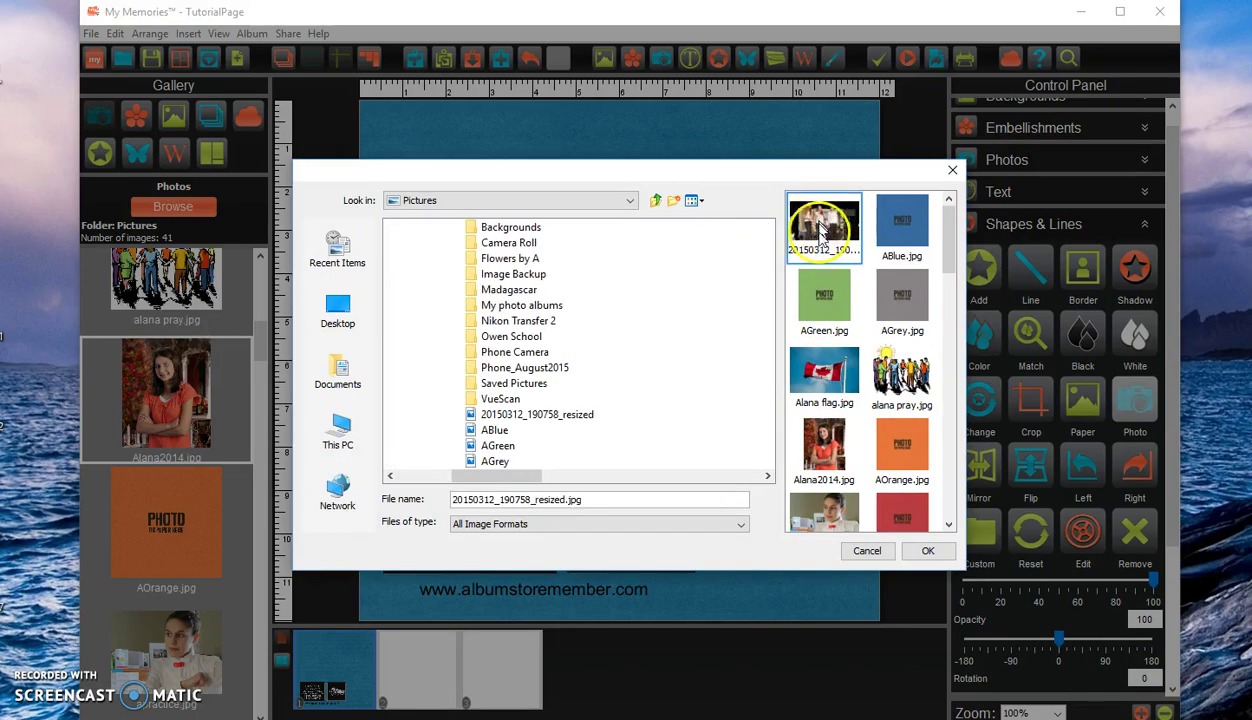
click(927, 551)
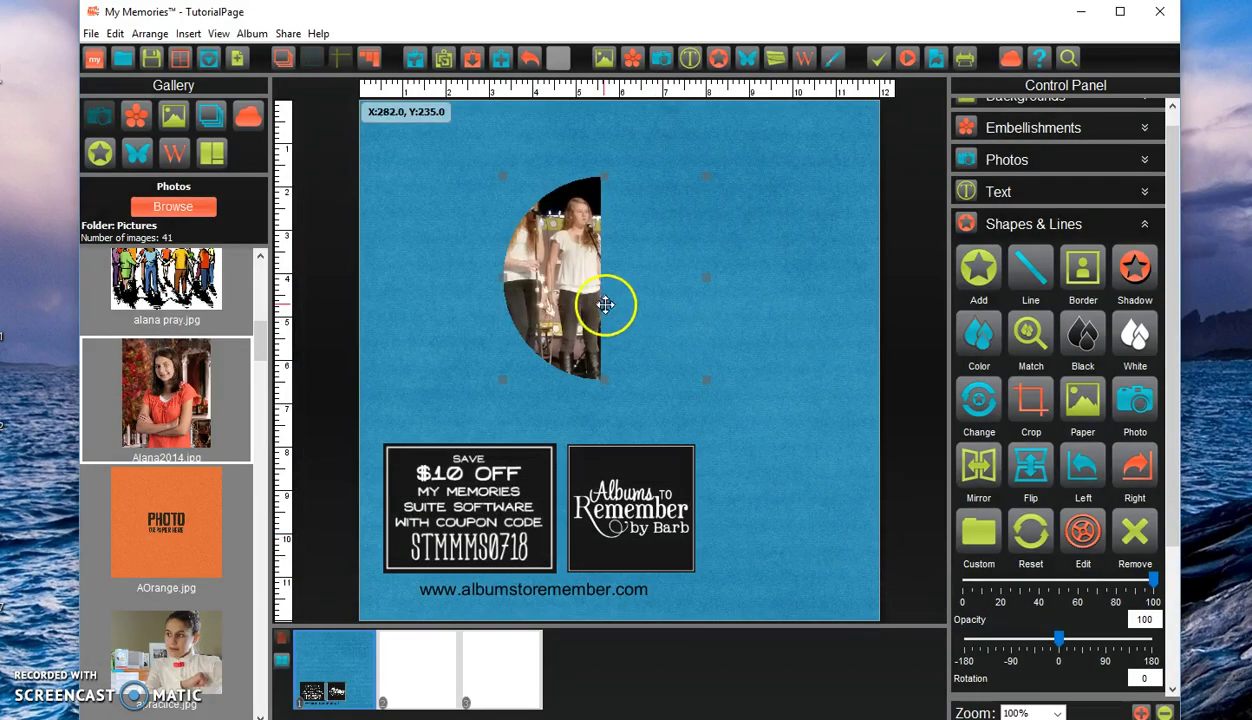
click(732, 391)
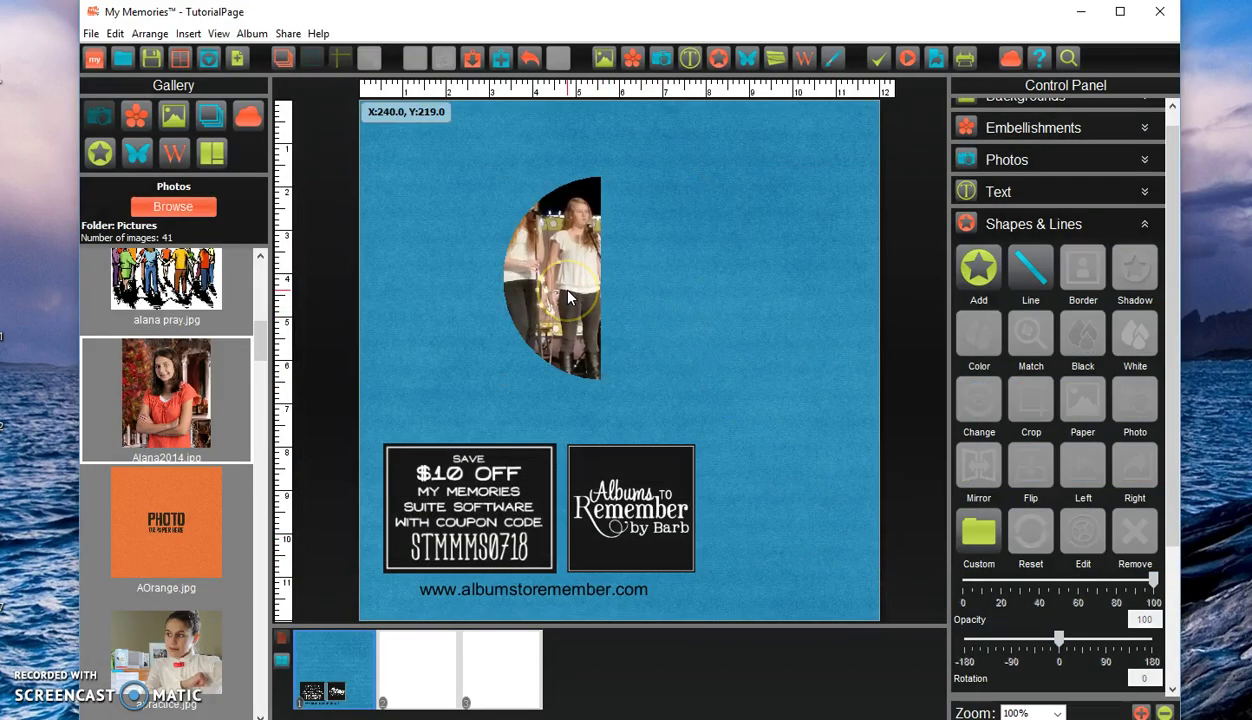
Crop the photo-filled half circle further to its upper-left quarter.
click(567, 292)
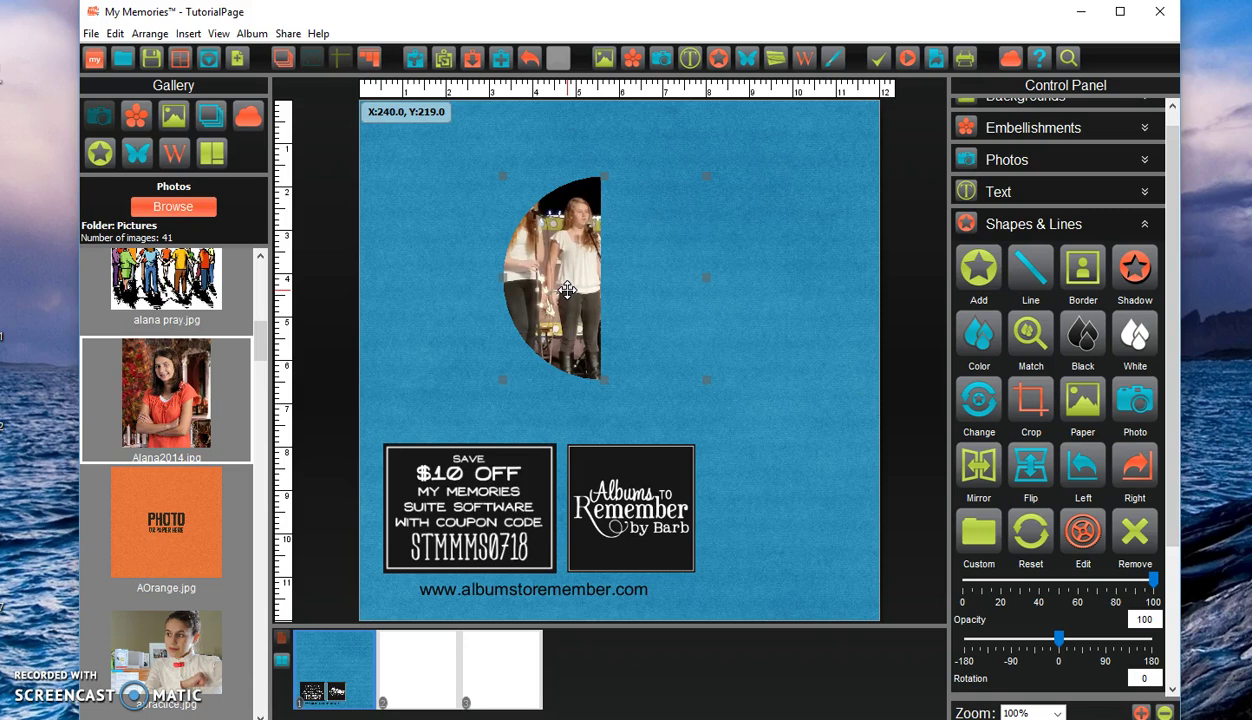
click(1030, 400)
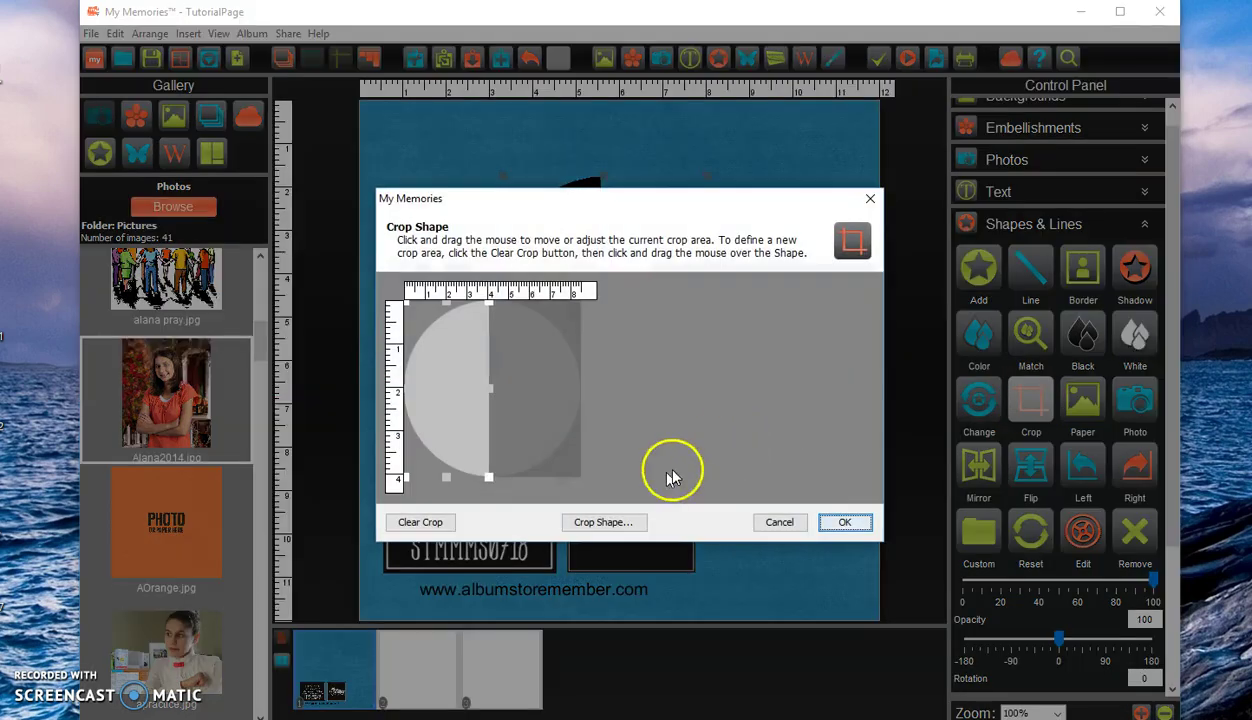
drag(442, 475, 453, 390)
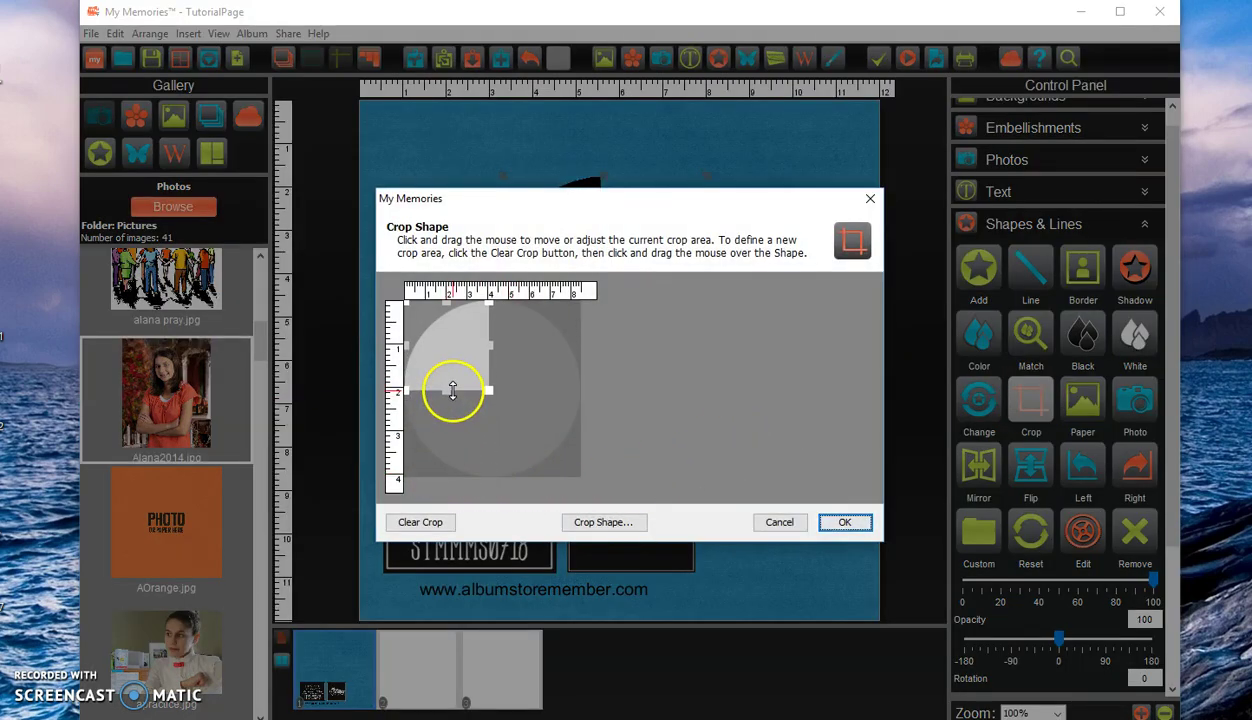
click(844, 524)
click(757, 403)
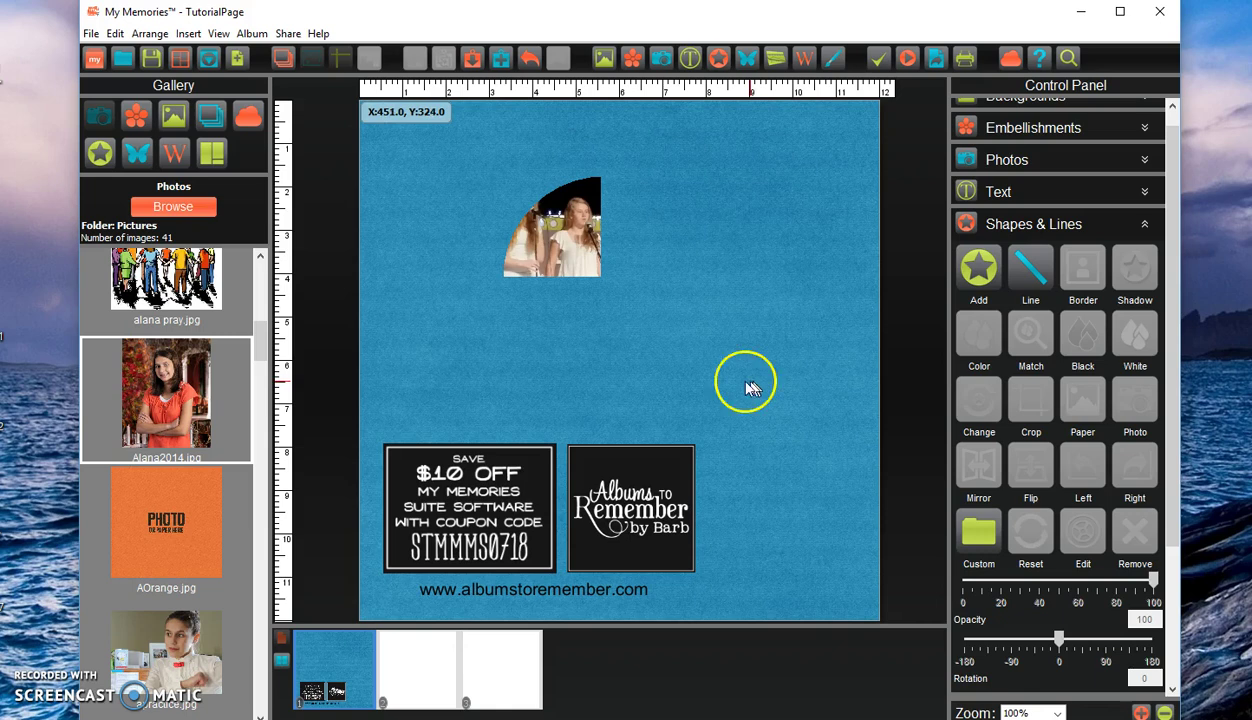
Add the Heart 1 imprint to the page and place it to the right of the photo-filled quarter circle.
click(1148, 234)
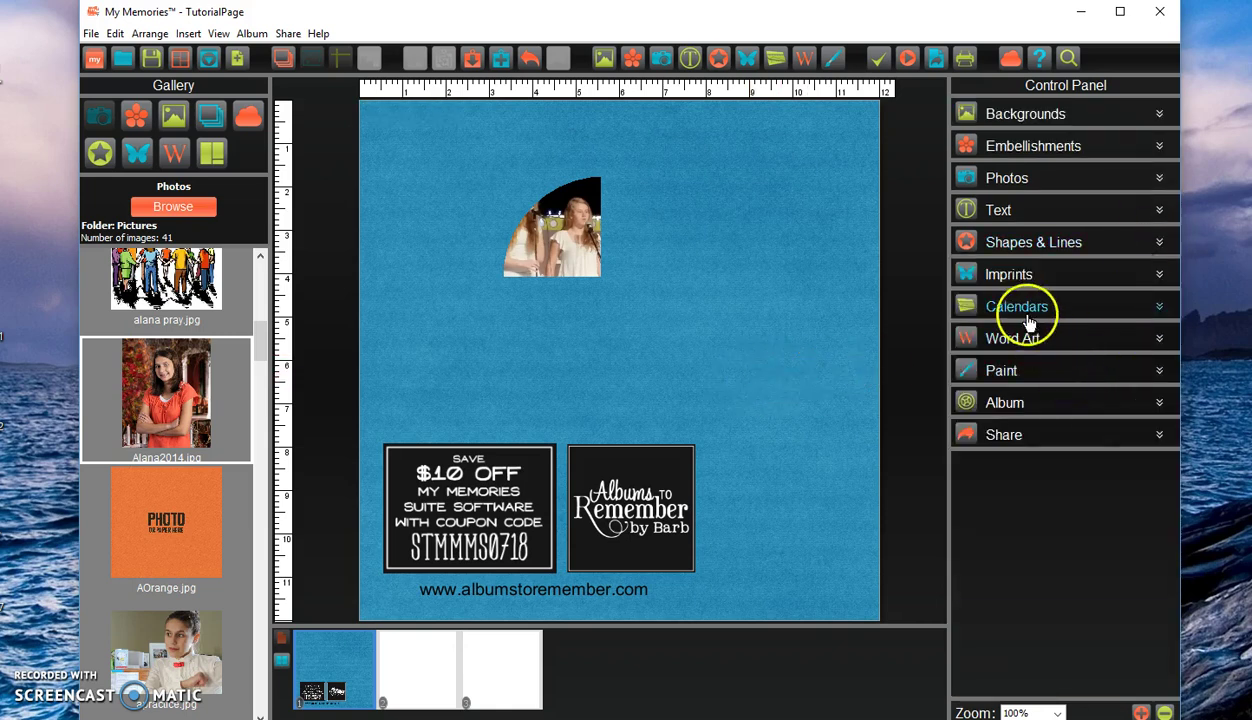
click(1010, 282)
click(980, 316)
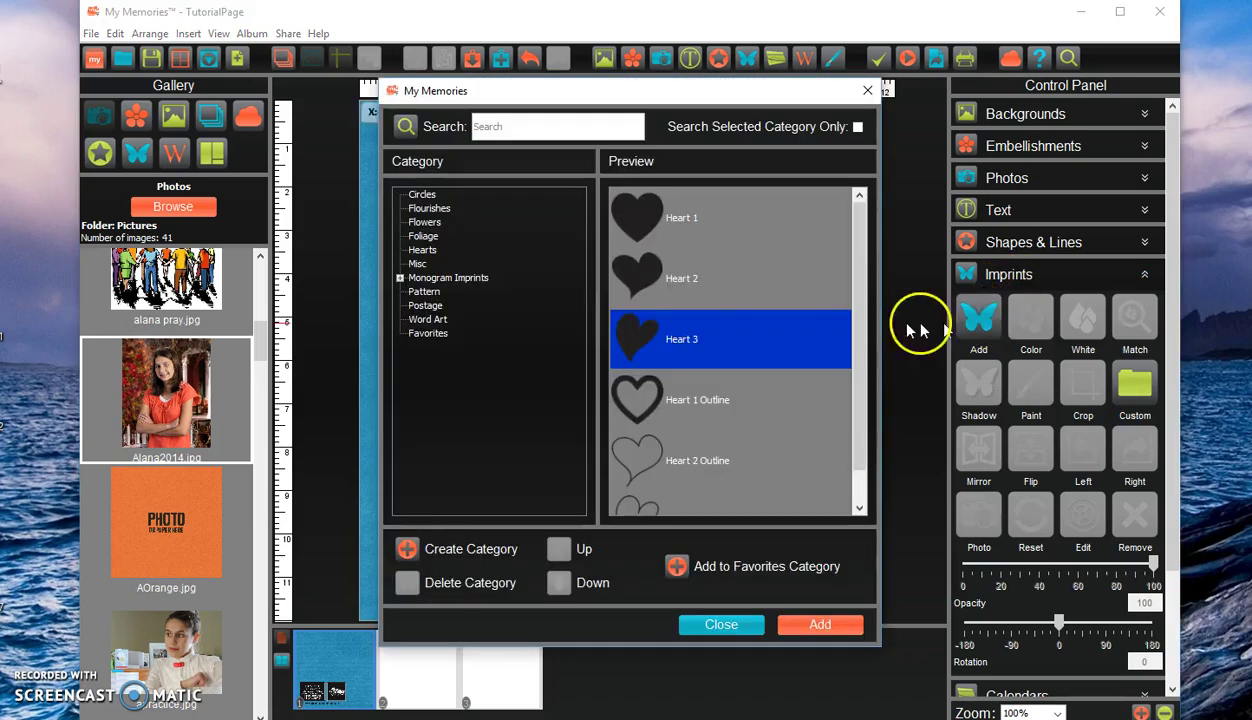
click(643, 234)
click(812, 626)
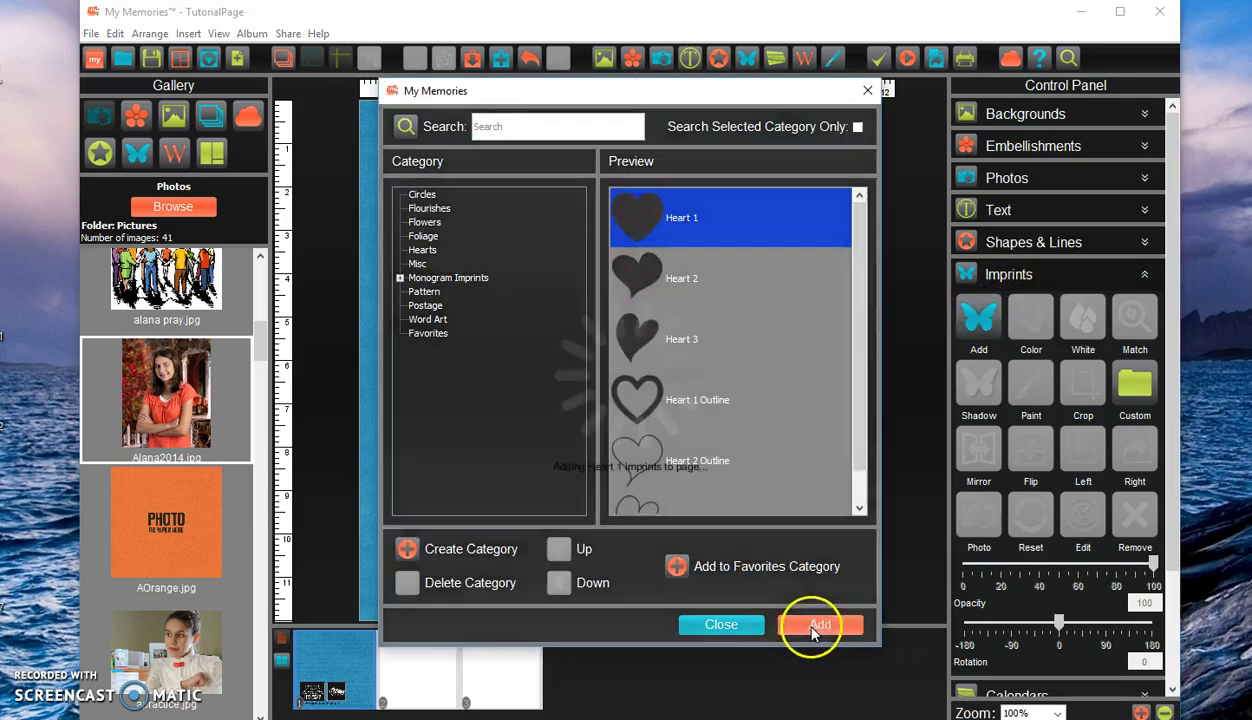
click(741, 630)
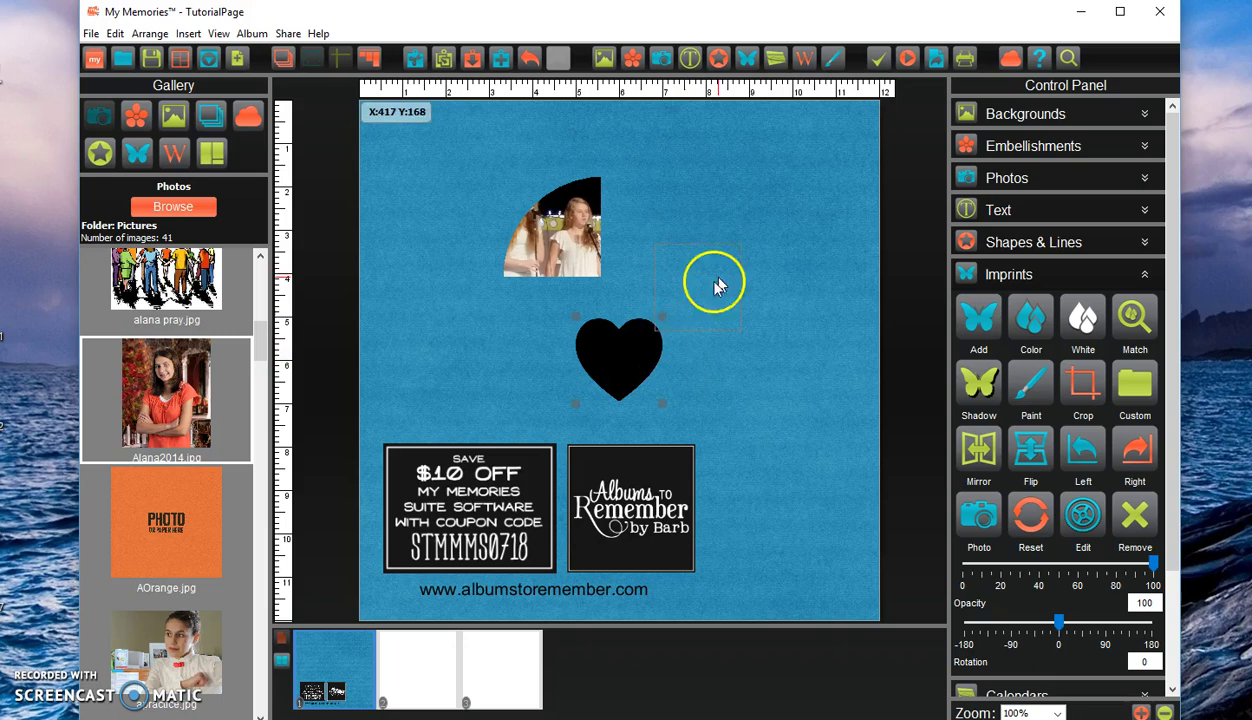
drag(626, 358, 735, 260)
Crop the heart imprint to its left half.
click(1058, 390)
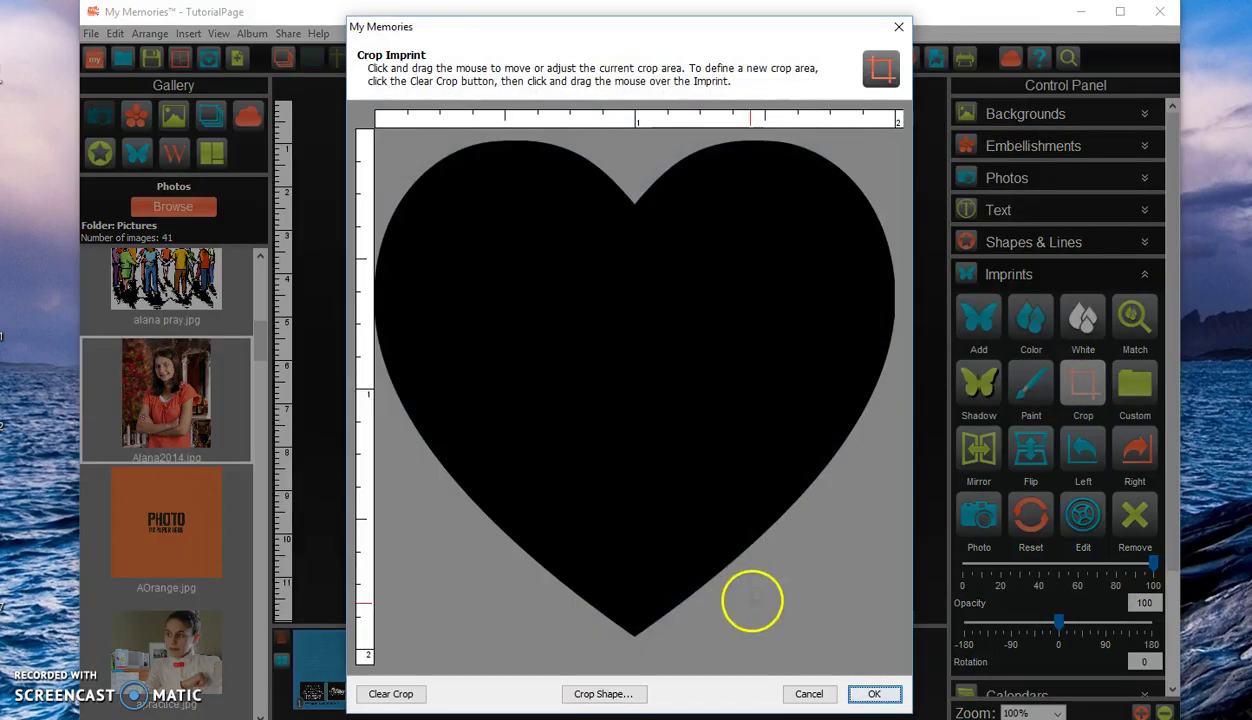
drag(378, 128, 634, 649)
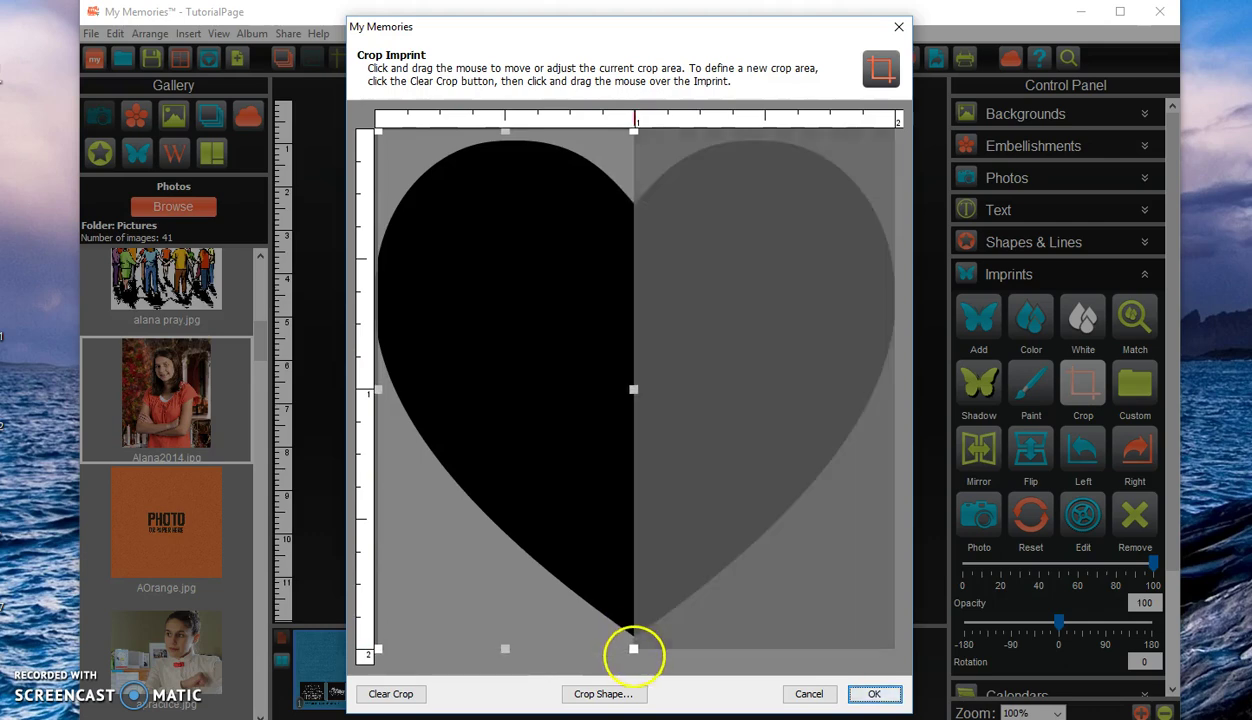
click(875, 693)
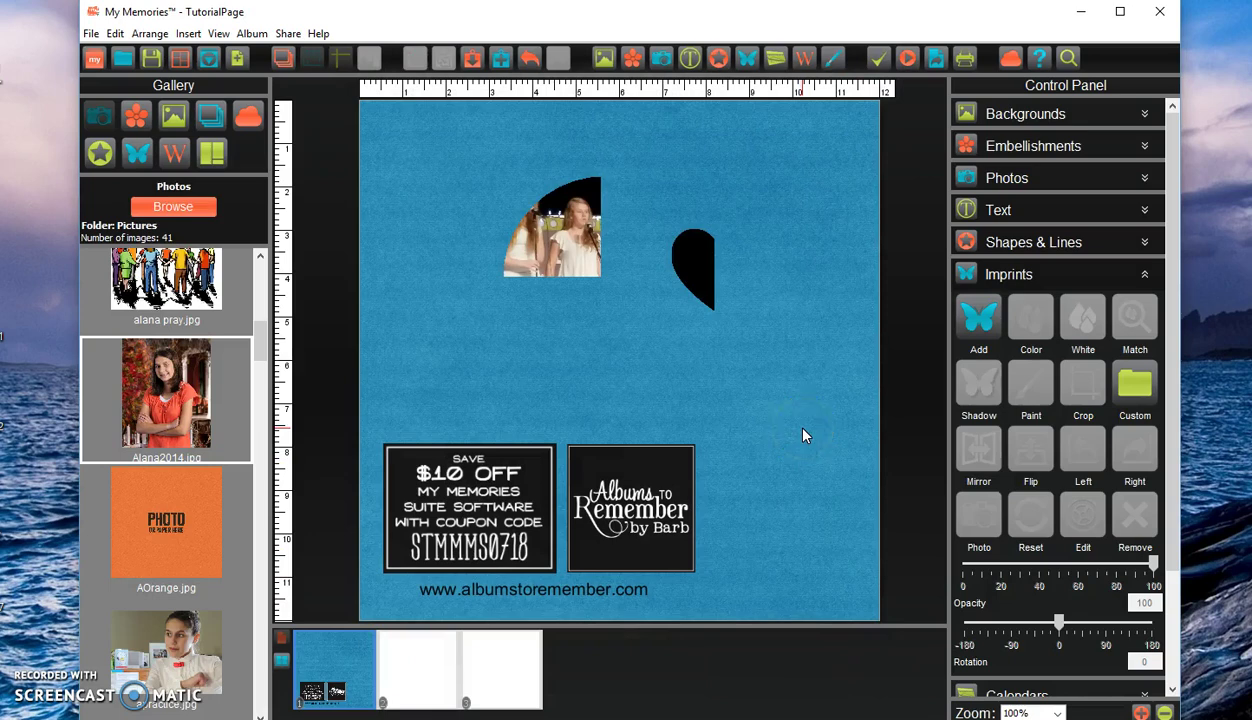
Select the half-heart imprint and look over its available editing options.
click(681, 270)
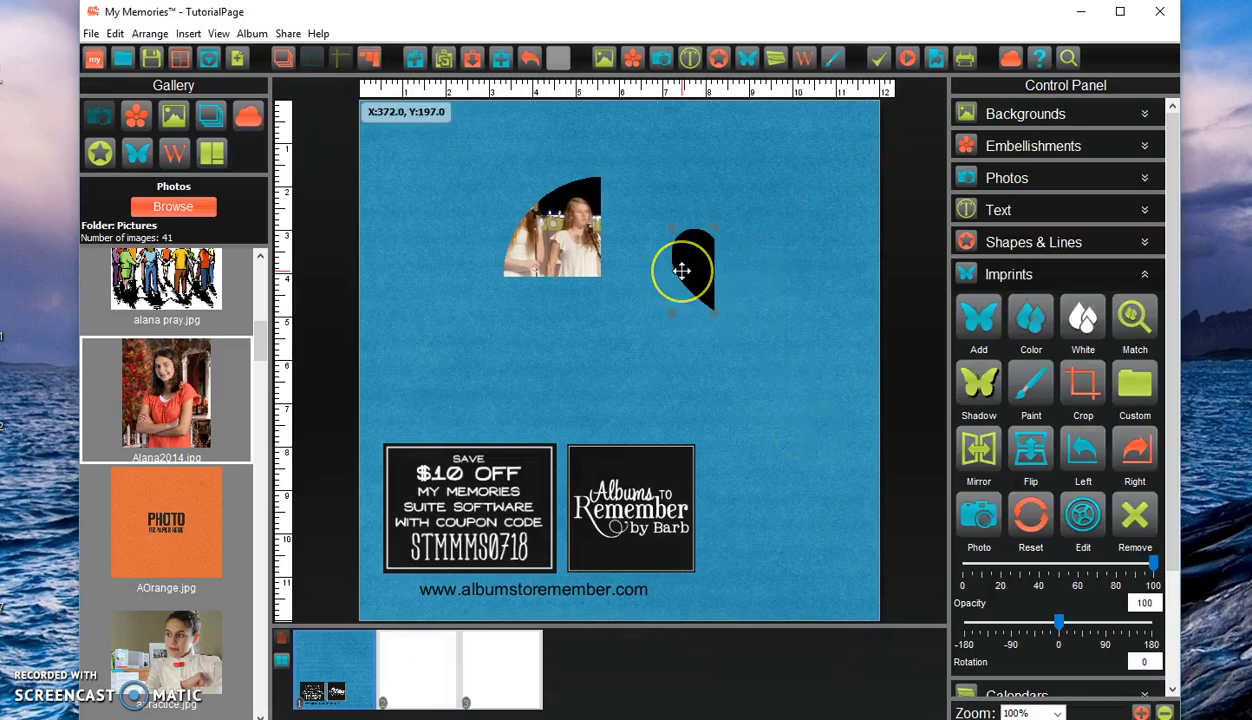
drag(681, 270, 740, 278)
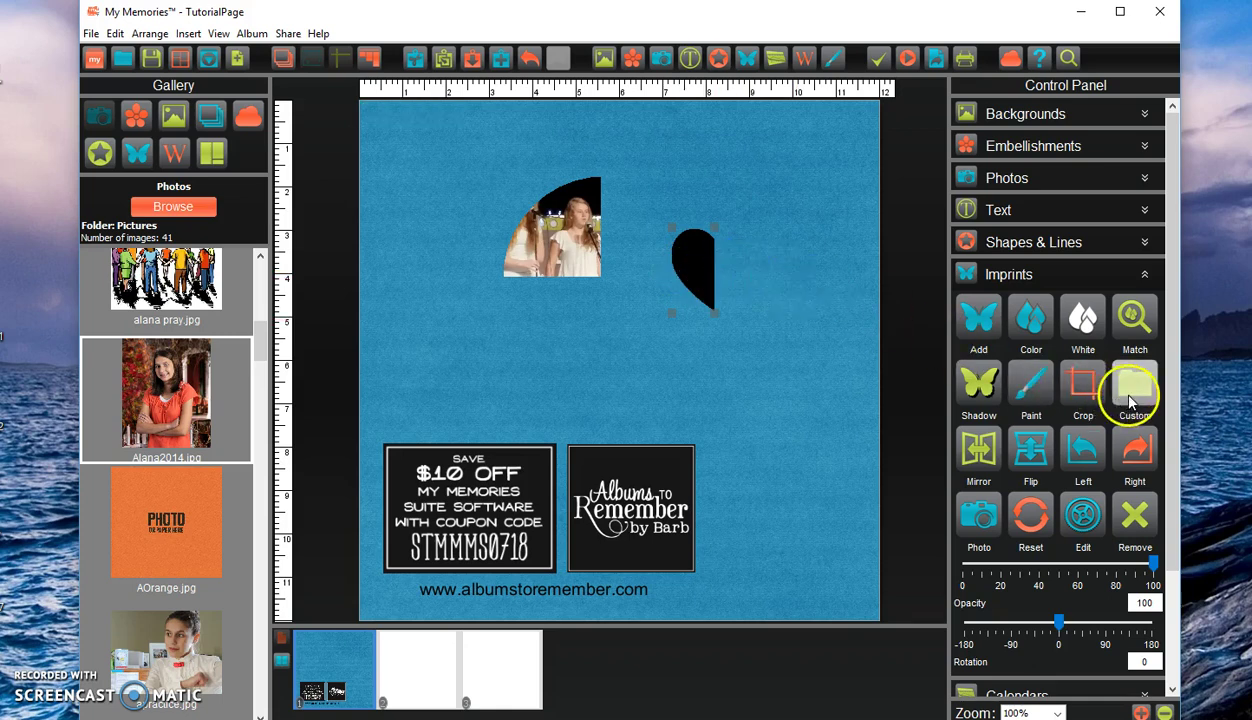
click(858, 436)
click(1077, 338)
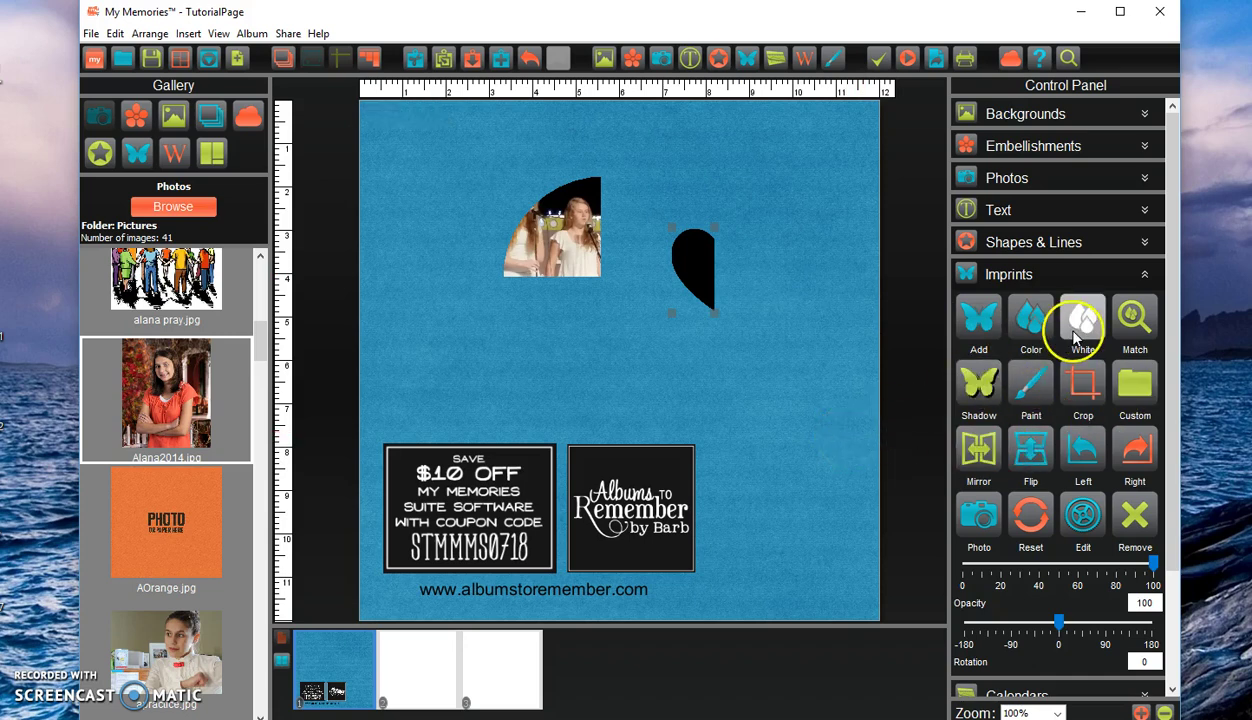
Recolor the half-heart imprint medium pink from the palette.
click(1027, 340)
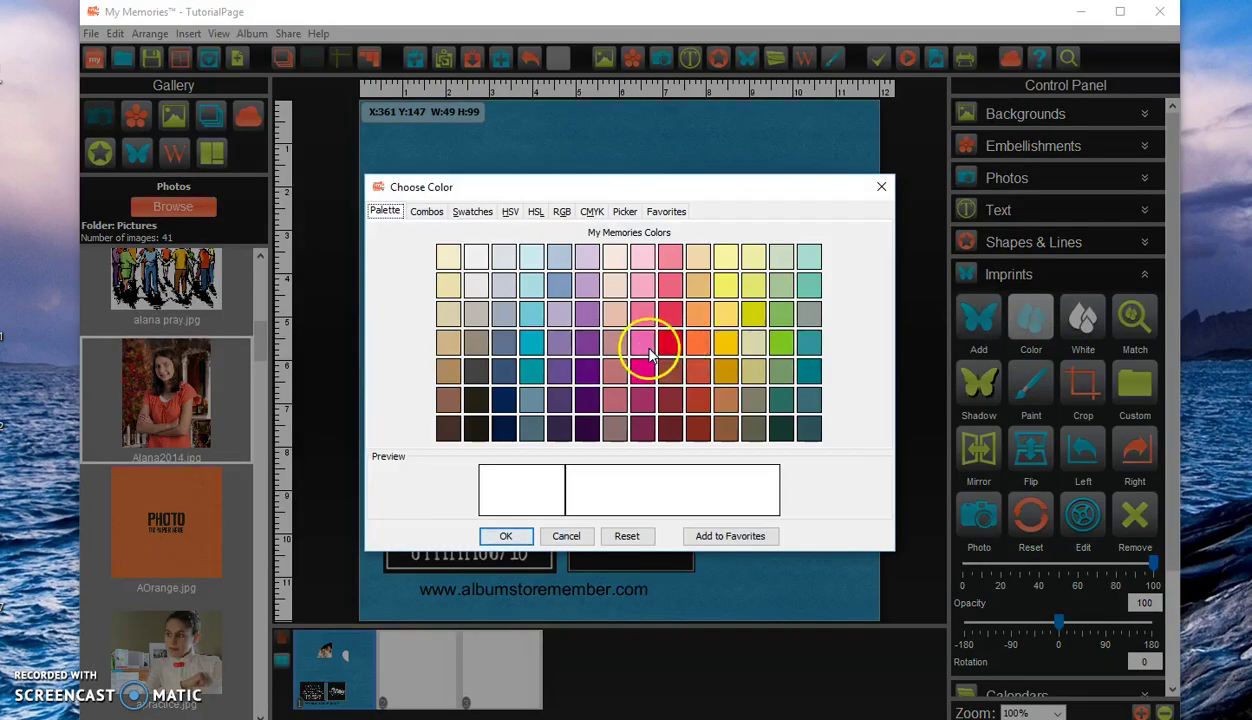
click(643, 344)
click(503, 535)
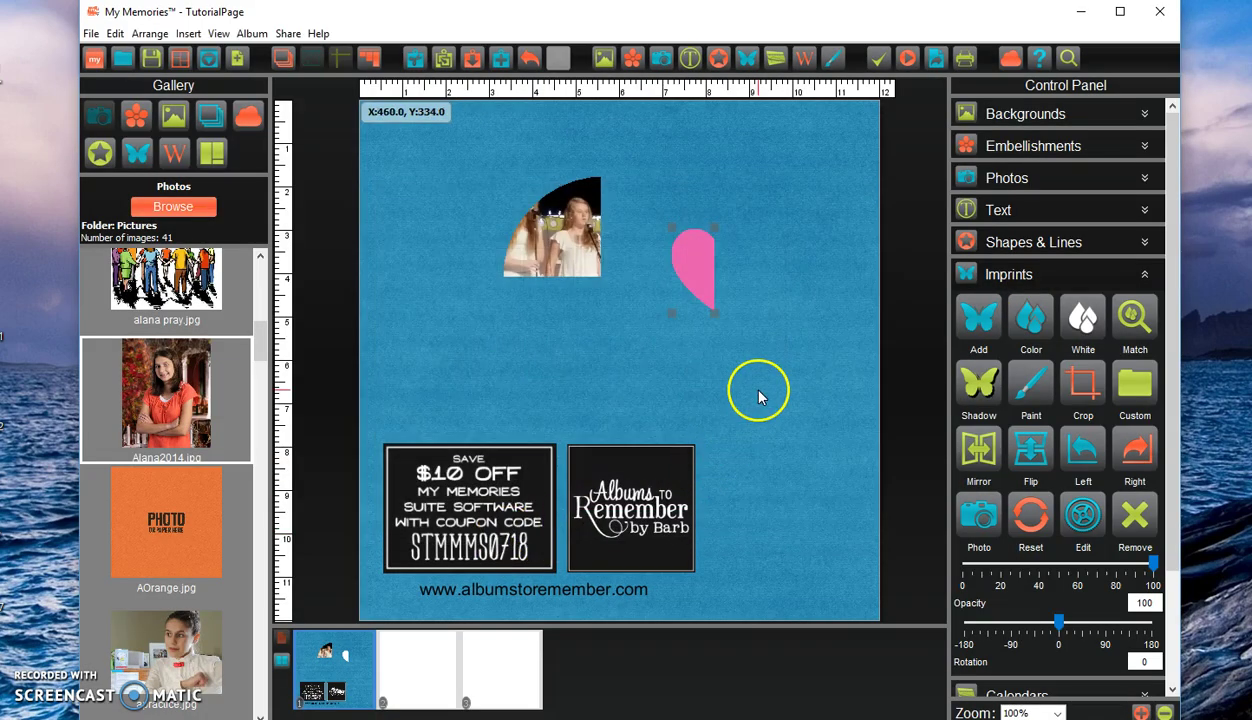
Open the half-heart imprint for painting and brush purple over the heart's lower-right edge.
click(1036, 388)
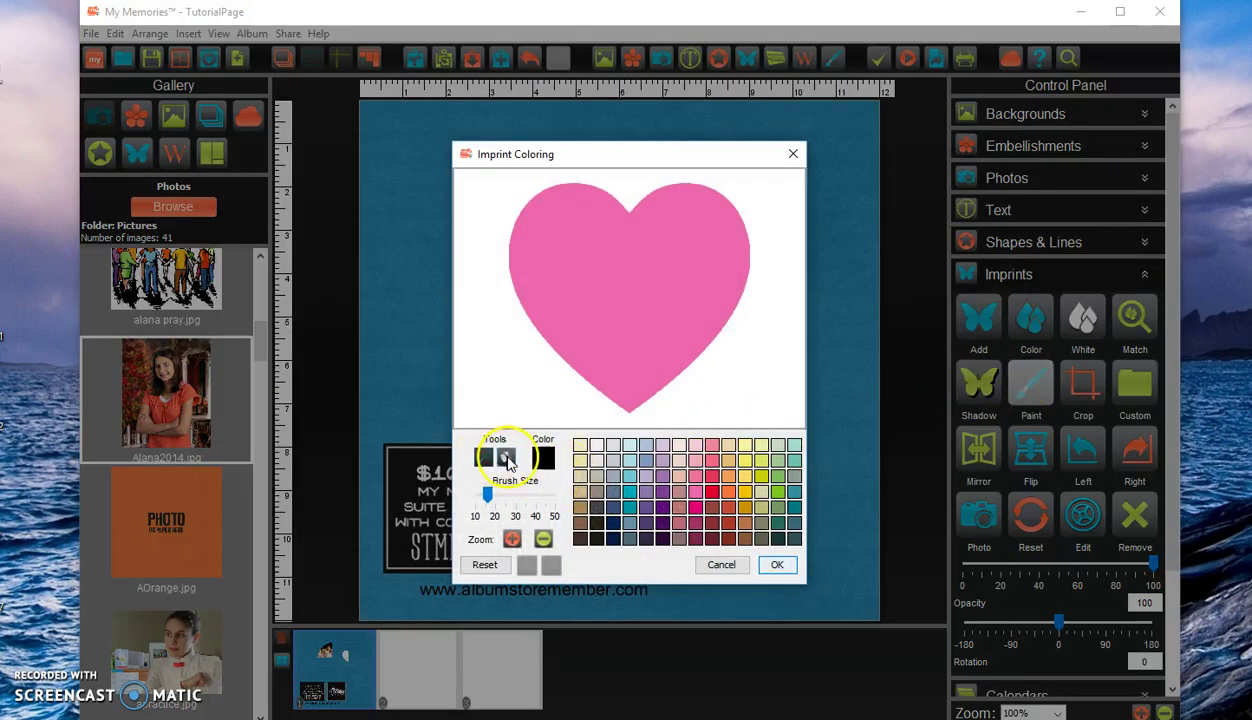
click(661, 473)
mouse_move(615, 397)
mouse_down()
mouse_move(735, 274)
mouse_move(605, 423)
mouse_move(621, 387)
mouse_move(607, 410)
mouse_move(673, 384)
mouse_move(657, 341)
mouse_up()
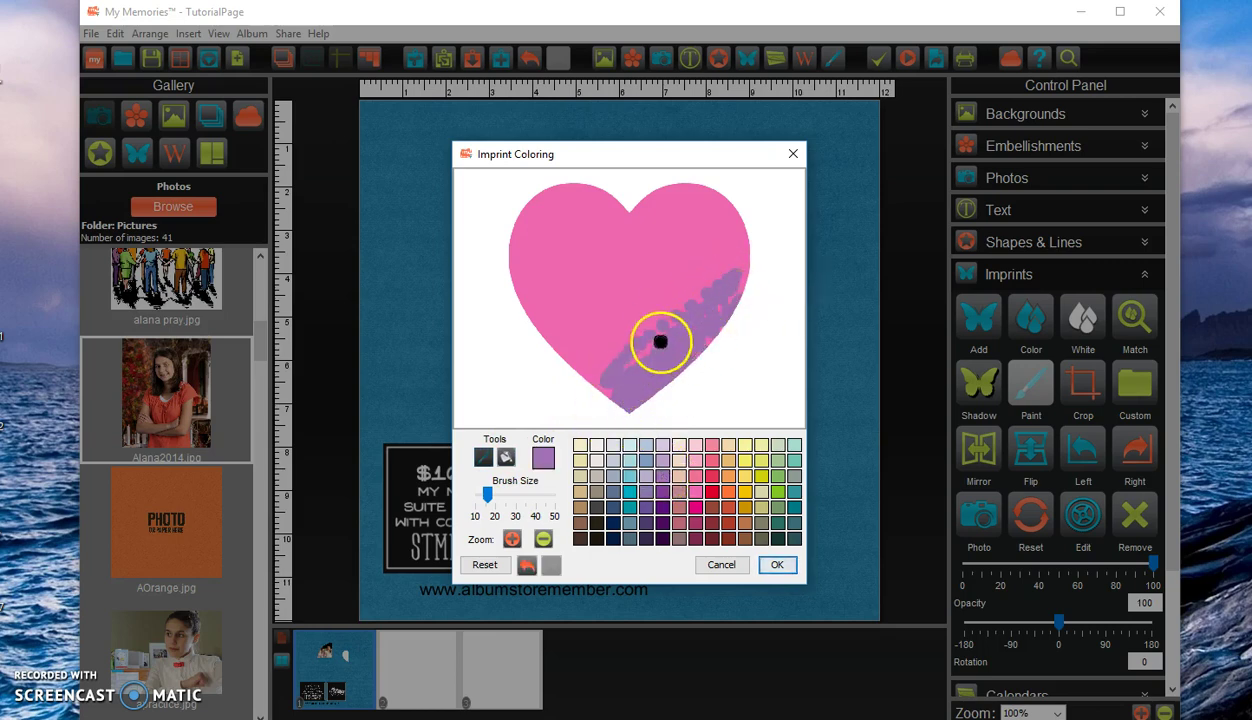
Flood the heart with purple using the fill tool, and refill it with teal.
click(506, 458)
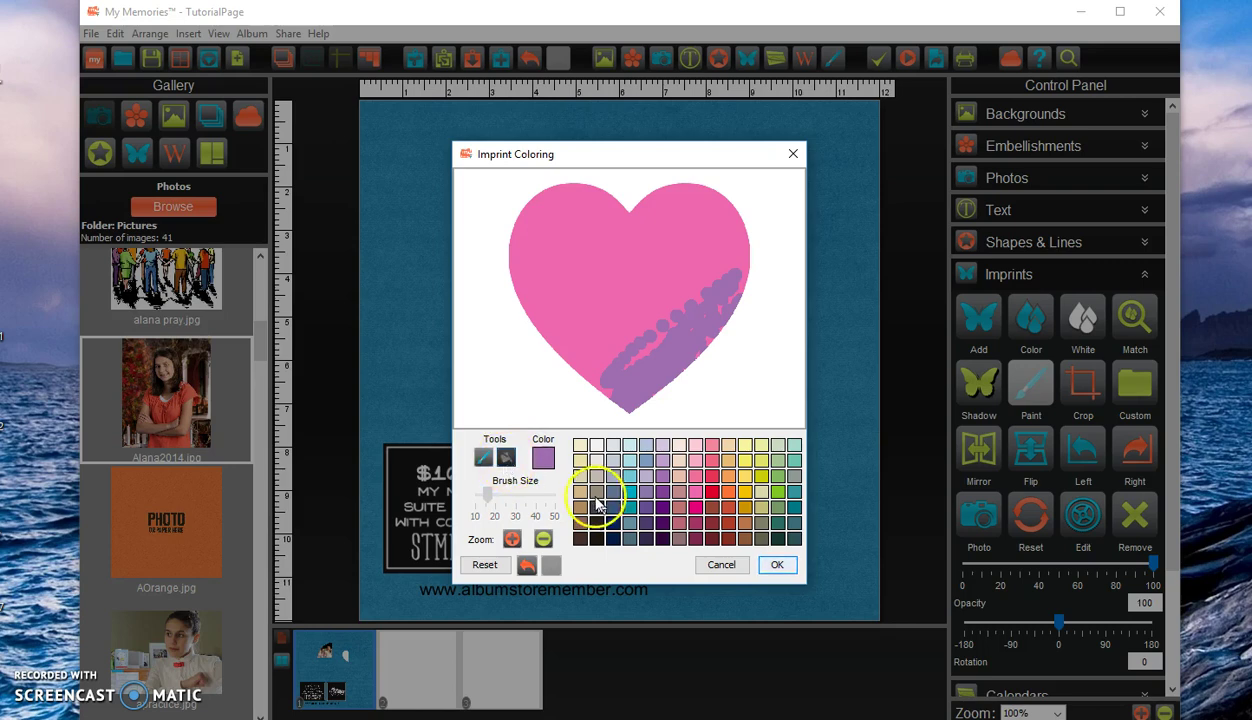
click(628, 265)
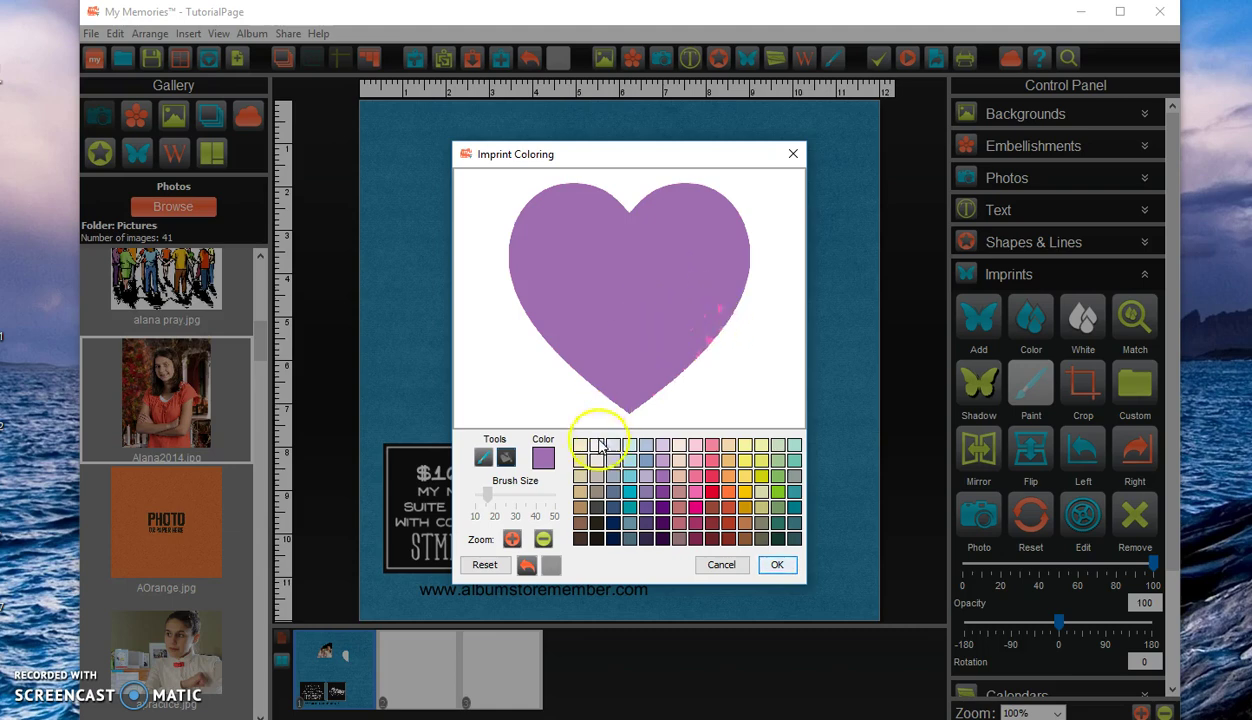
click(631, 492)
click(650, 268)
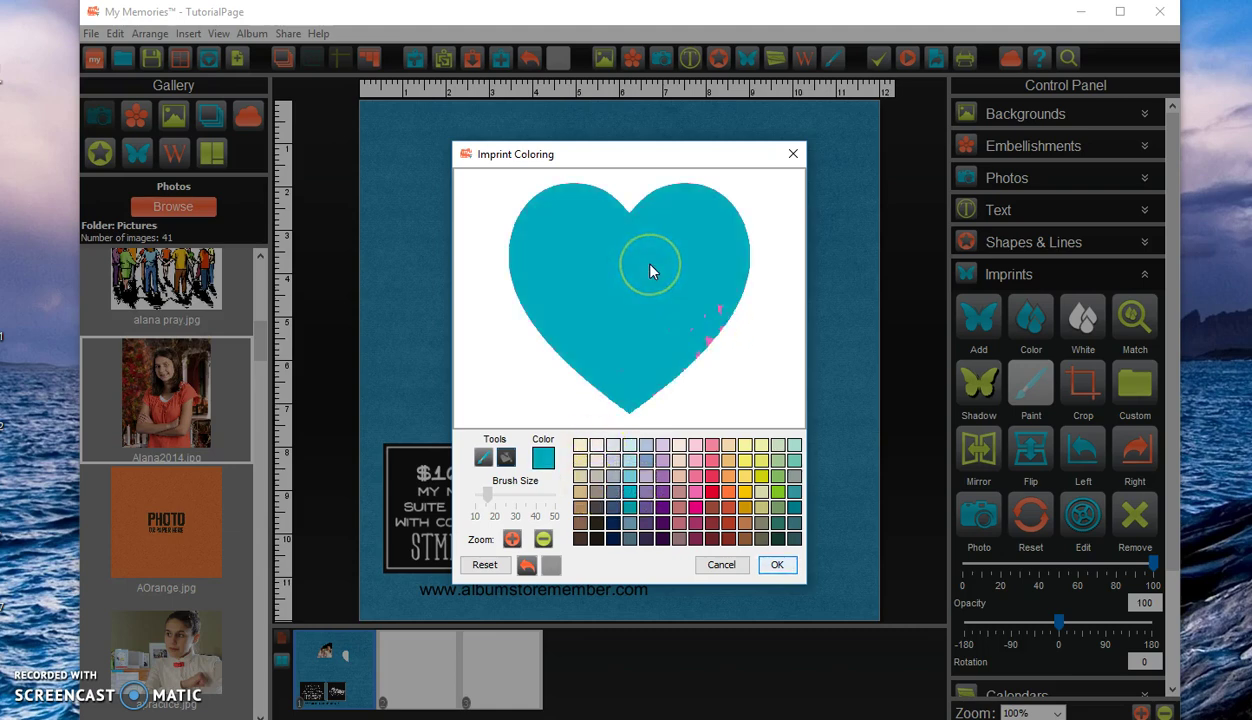
Brush teal over the leftover pink specks and fill the whole heart with magenta.
click(506, 457)
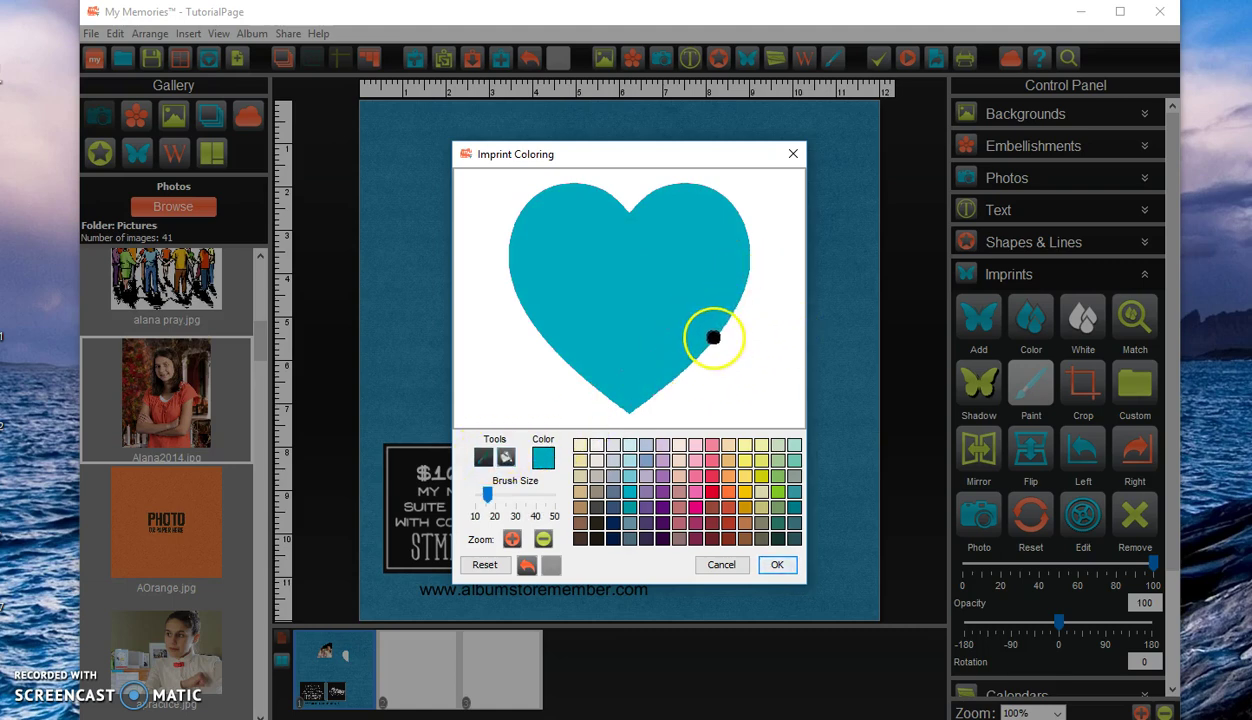
click(696, 506)
click(643, 278)
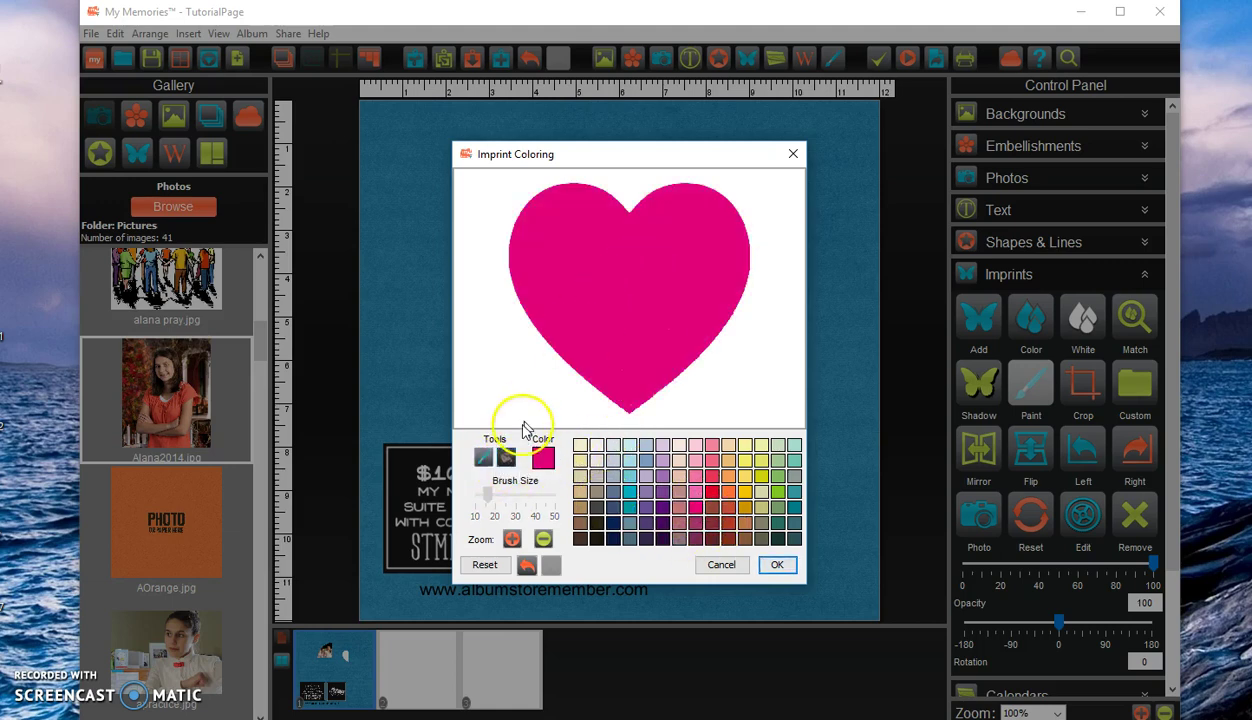
Brush light purple dots across the magenta heart and apply the coloring to the imprint.
click(483, 457)
click(663, 460)
mouse_move(651, 260)
mouse_down()
mouse_move(629, 307)
mouse_move(660, 285)
mouse_up()
click(562, 248)
click(712, 234)
click(595, 285)
click(630, 366)
click(696, 306)
click(579, 337)
click(553, 287)
click(778, 565)
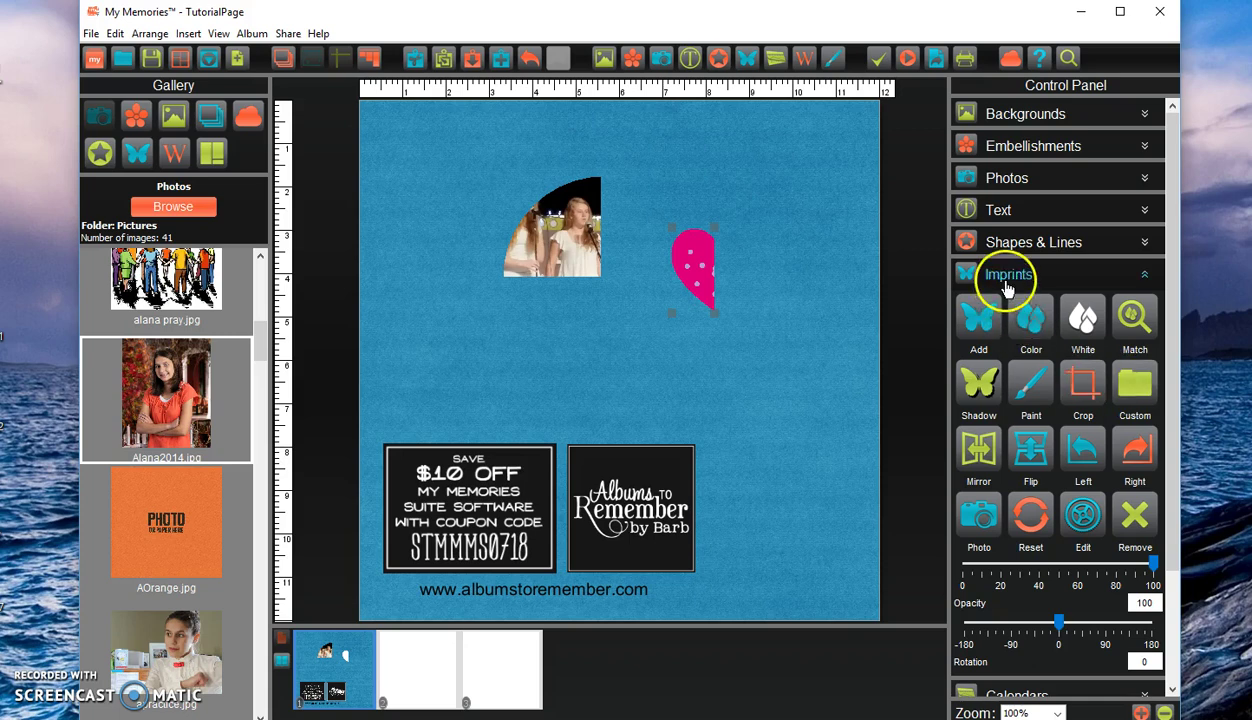
Look at the custom file choosers for imprints and for shapes, dismissing each without picking a file.
click(1129, 393)
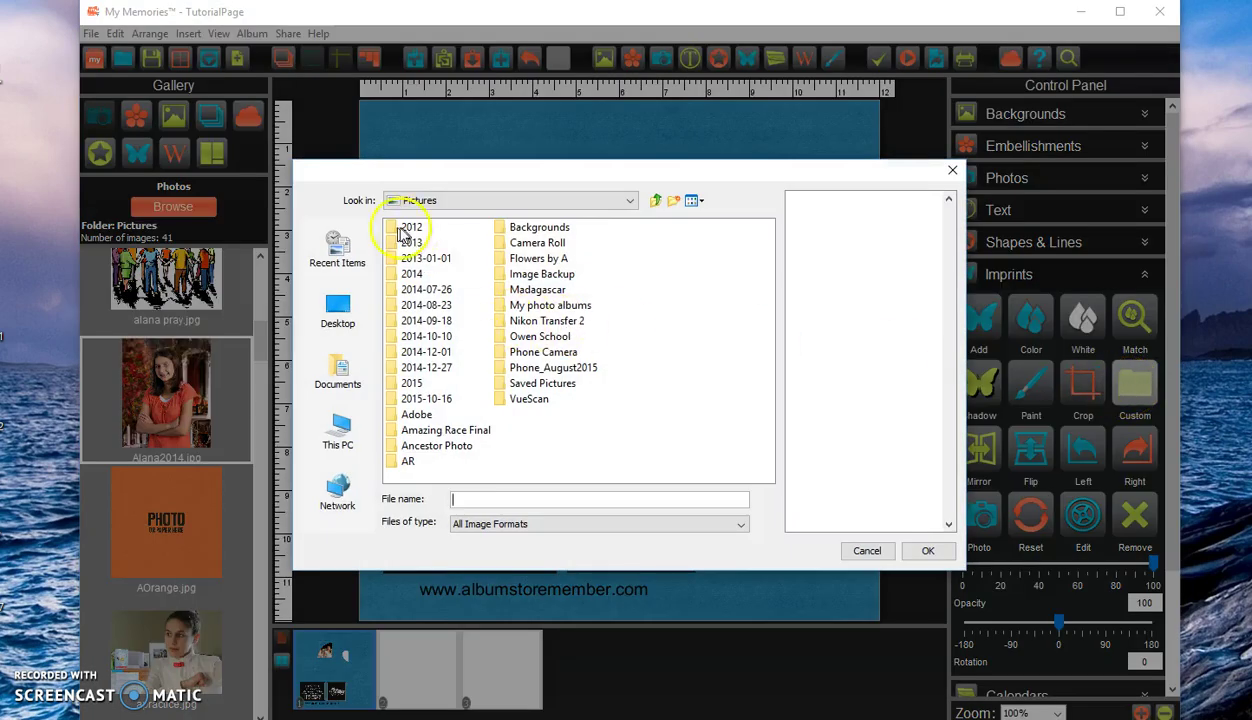
click(868, 553)
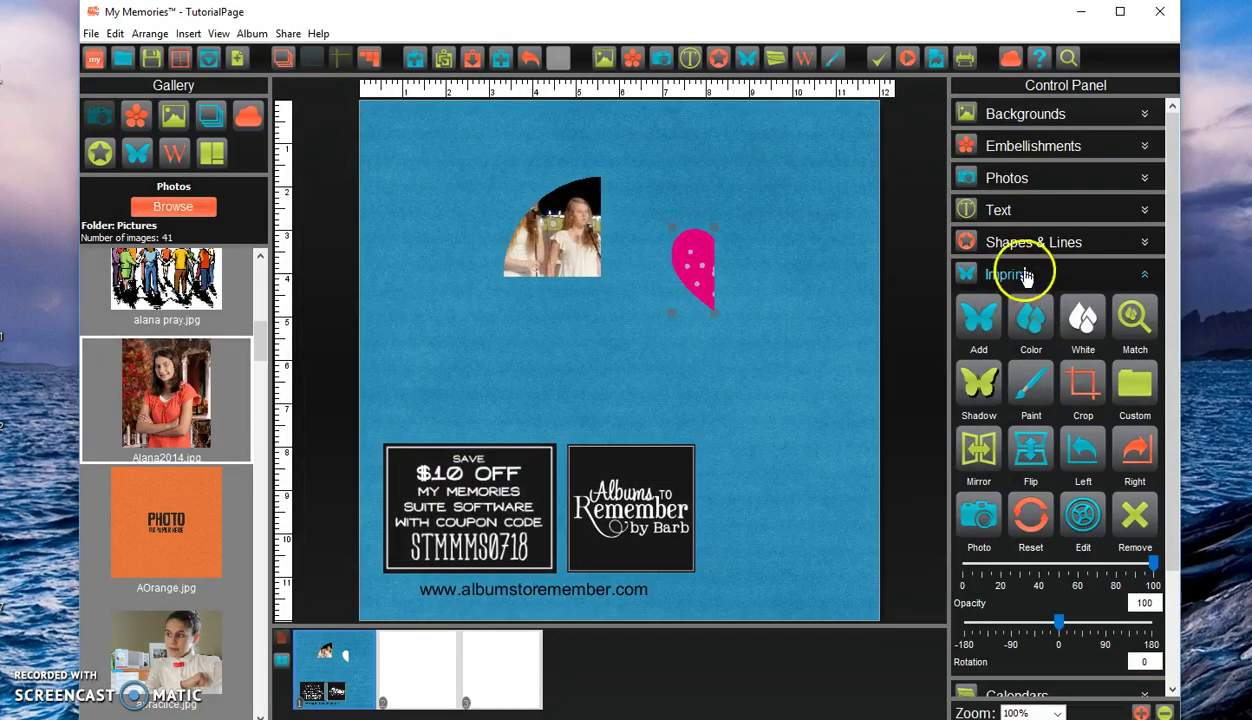
click(1022, 244)
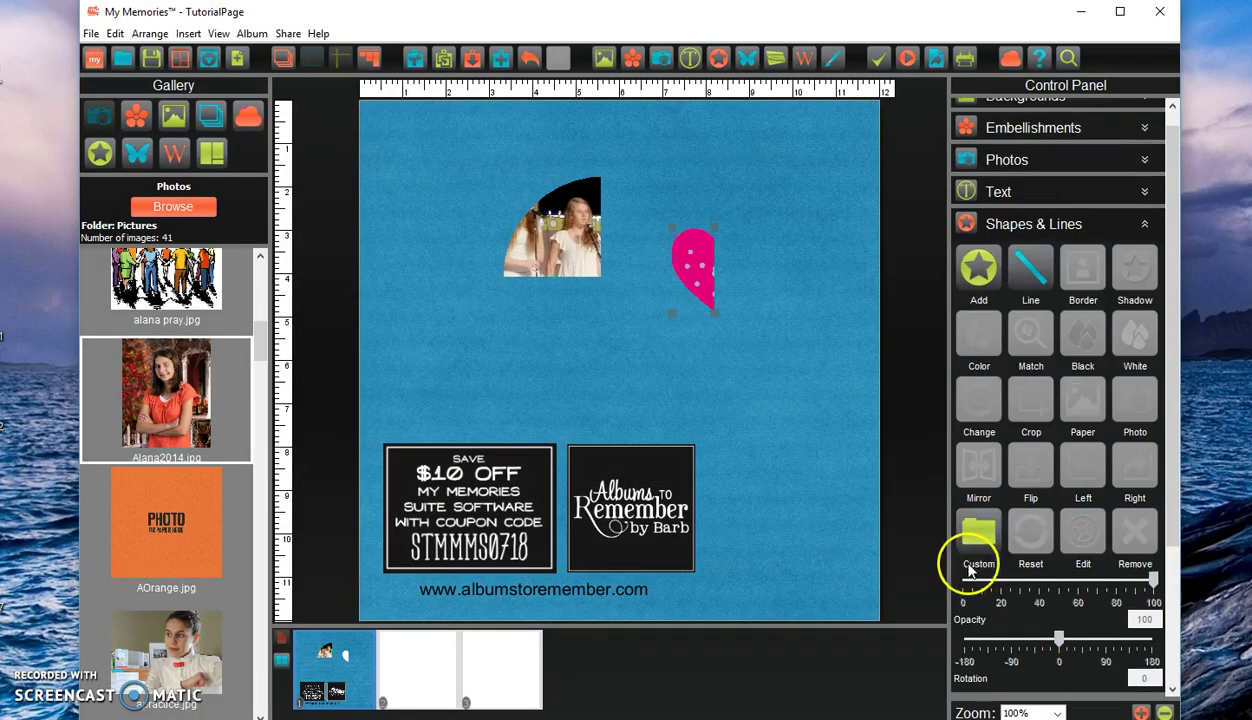
click(974, 532)
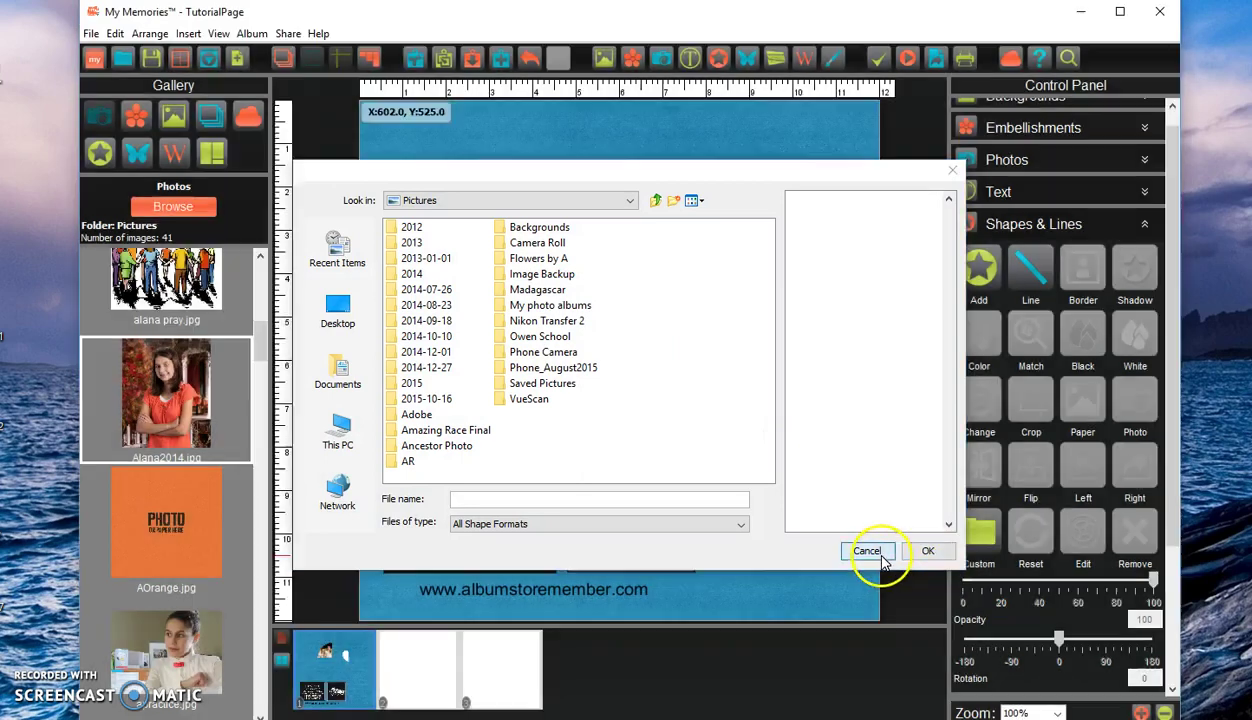
click(869, 550)
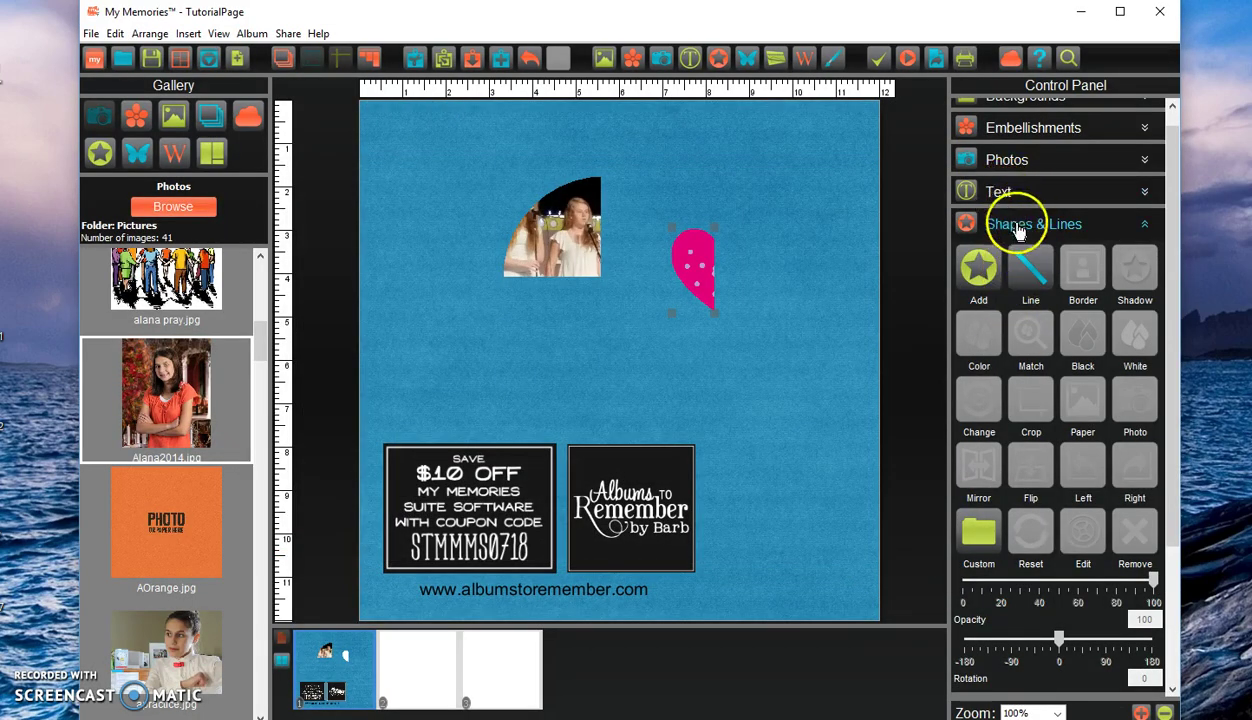
Look over the editing options offered for photos, embellishments and backgrounds, and collapse all the option groups.
scroll(1020, 262, up, 1)
click(1006, 182)
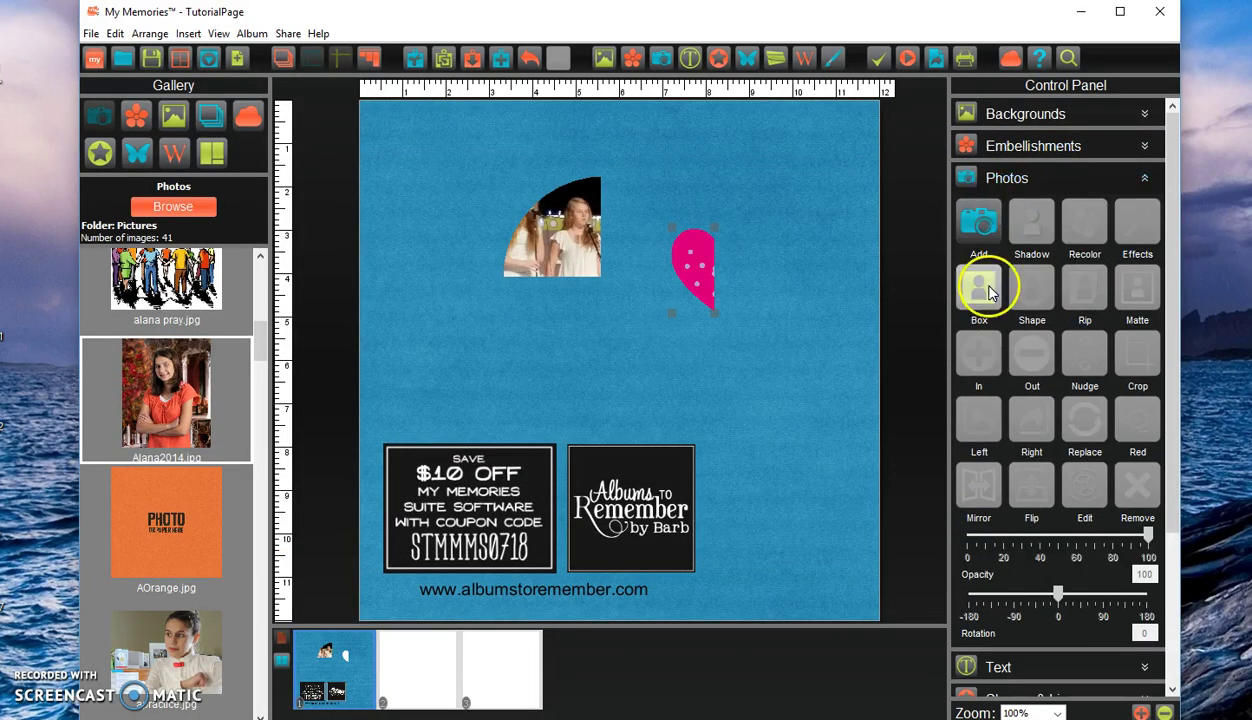
click(1017, 152)
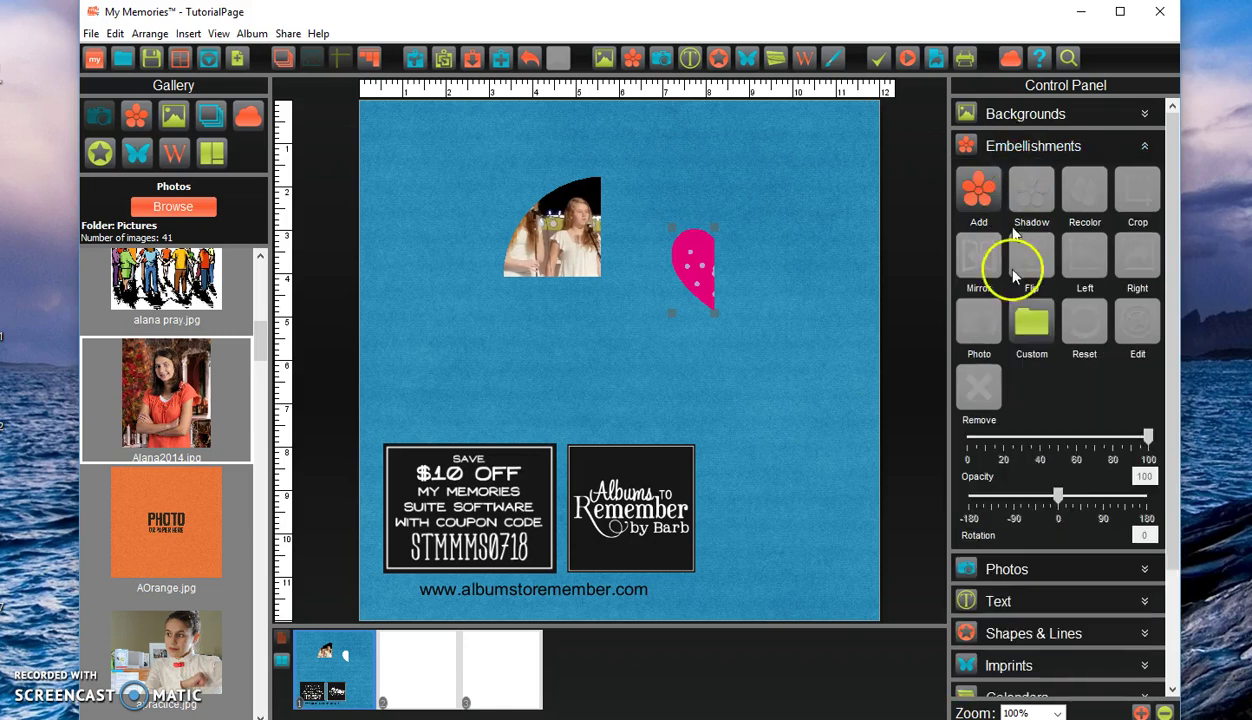
click(1034, 133)
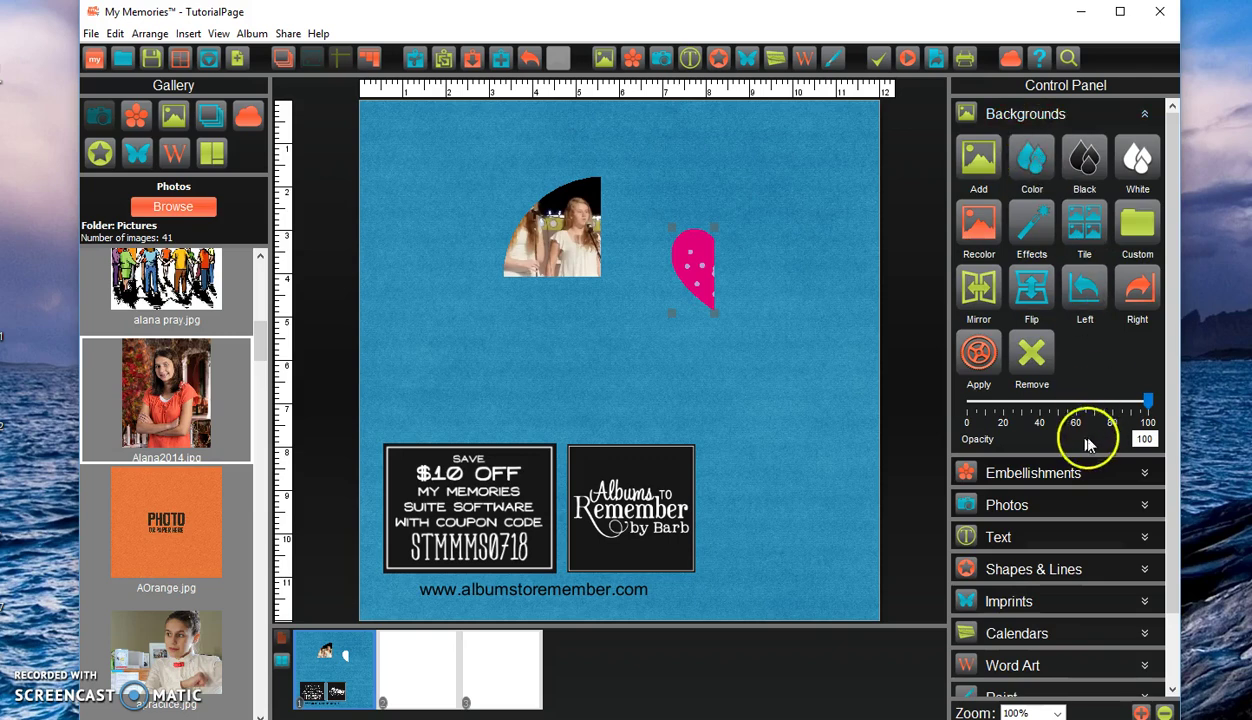
click(1014, 476)
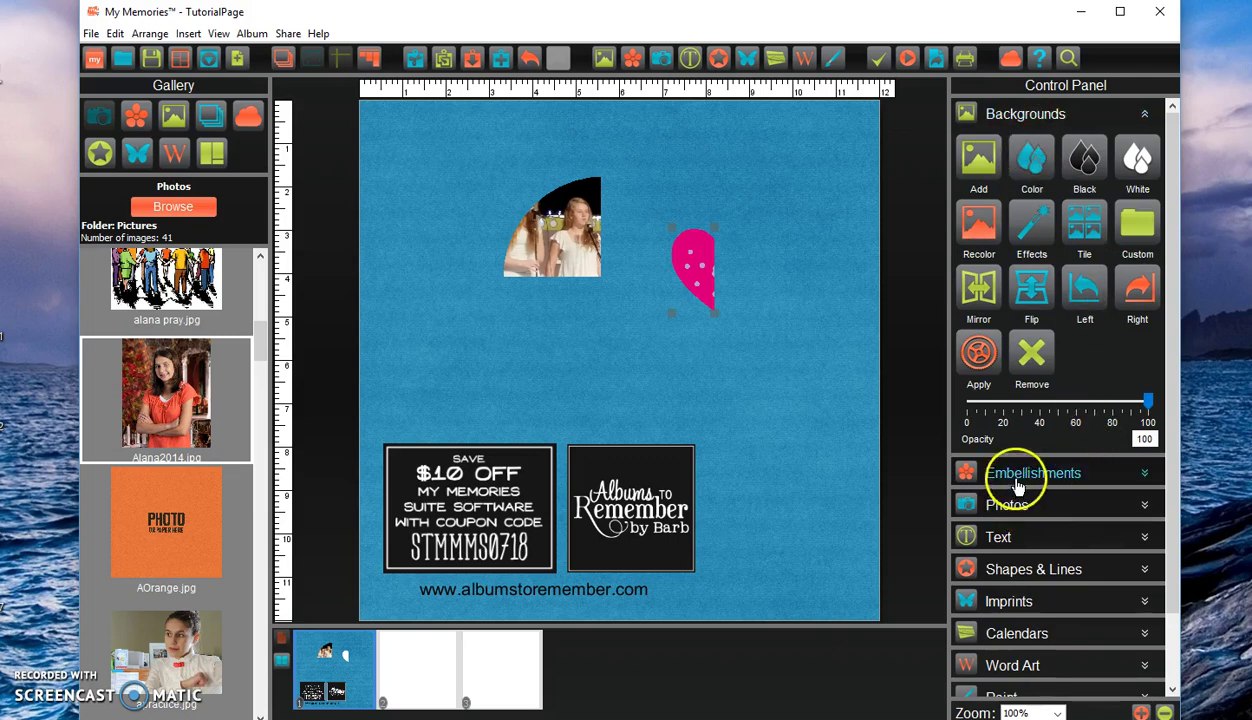
click(1145, 148)
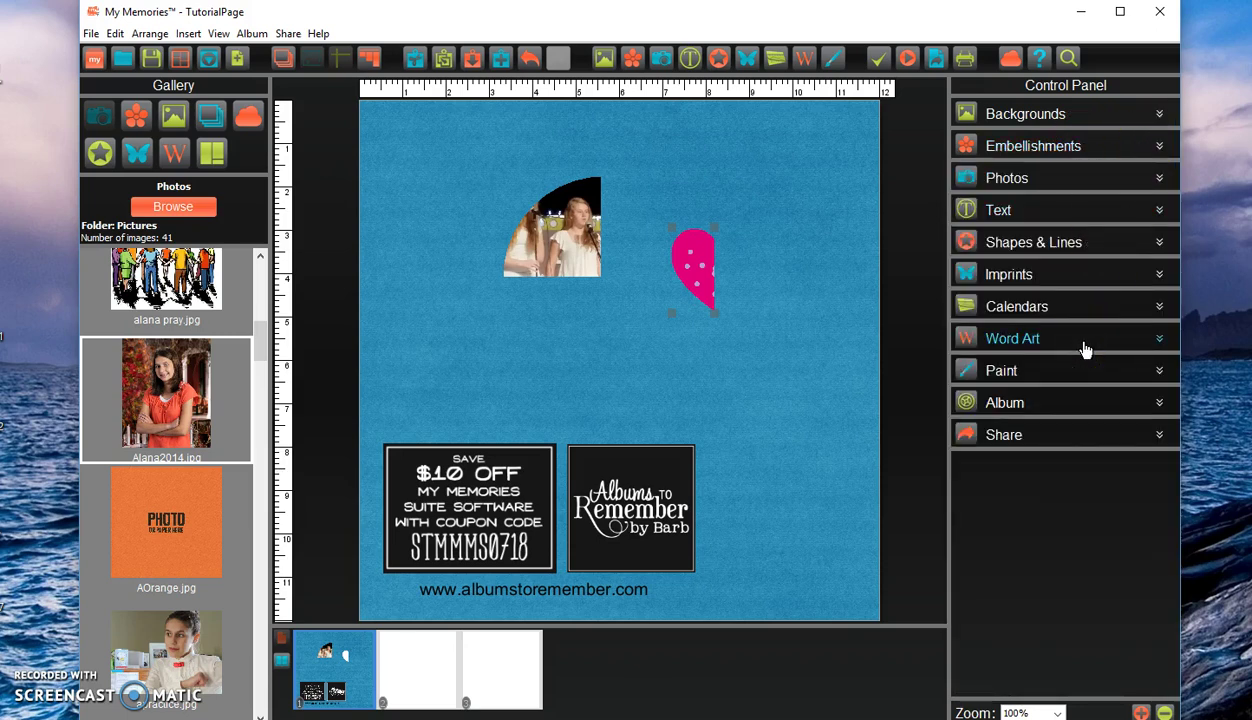
click(828, 477)
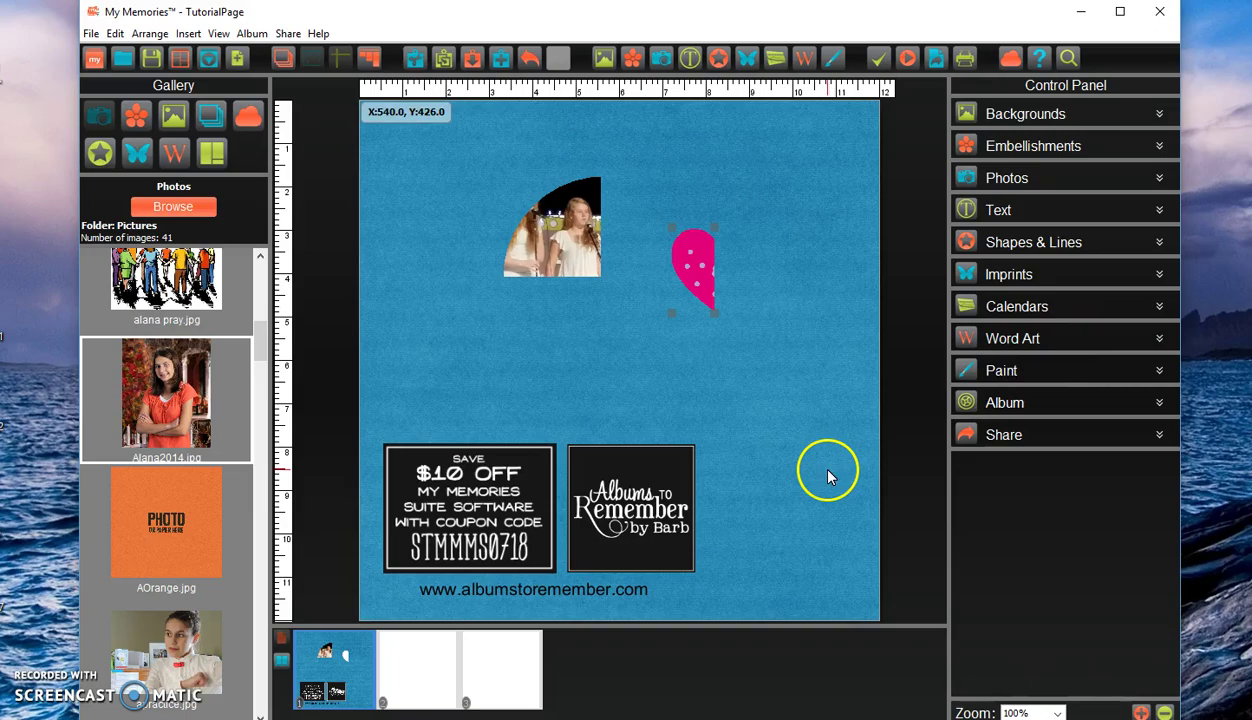